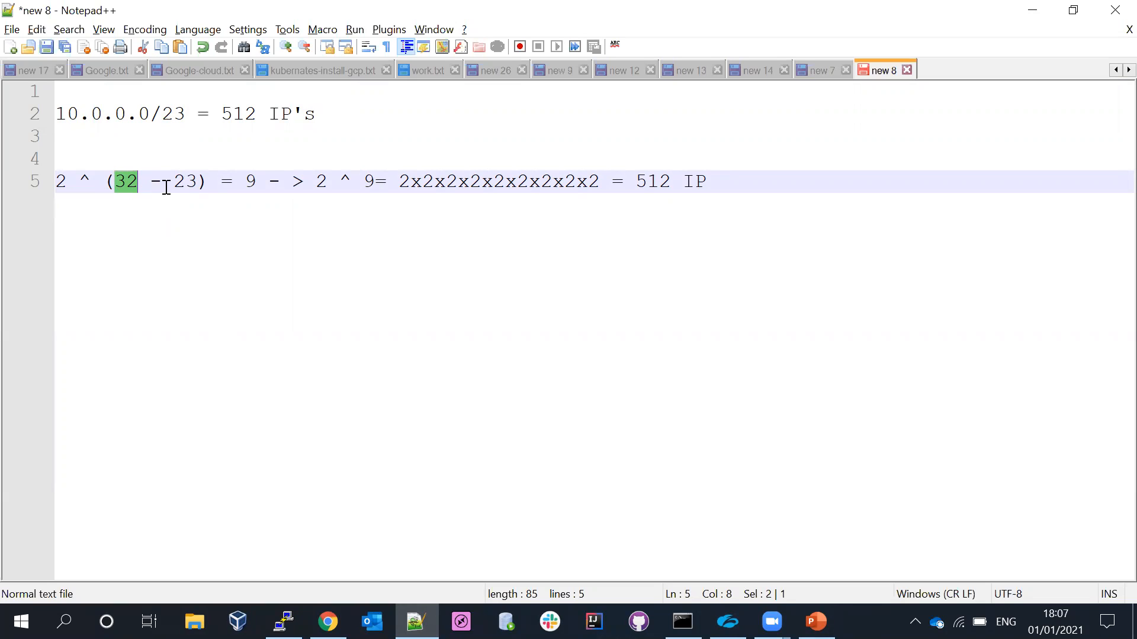
# - Review the 2 ^ (32 - 23) address calculation for the 10.0.0.0/23 network in the notes
pyautogui.moveTo(174, 183); pyautogui.dragTo(198, 184)
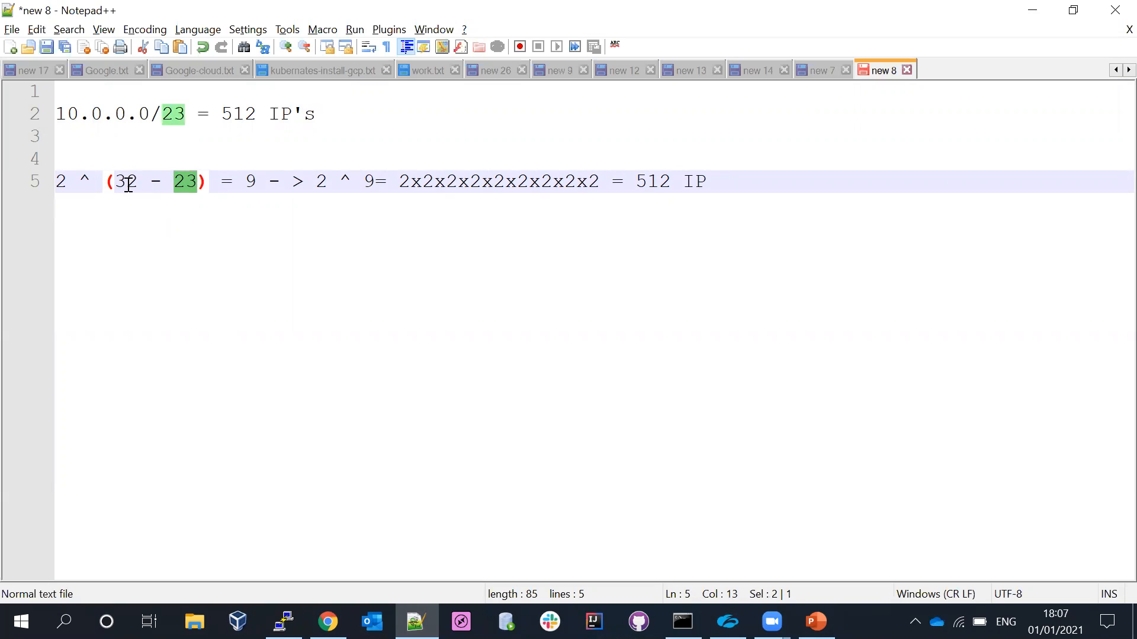
pyautogui.moveTo(269, 181); pyautogui.dragTo(553, 181)
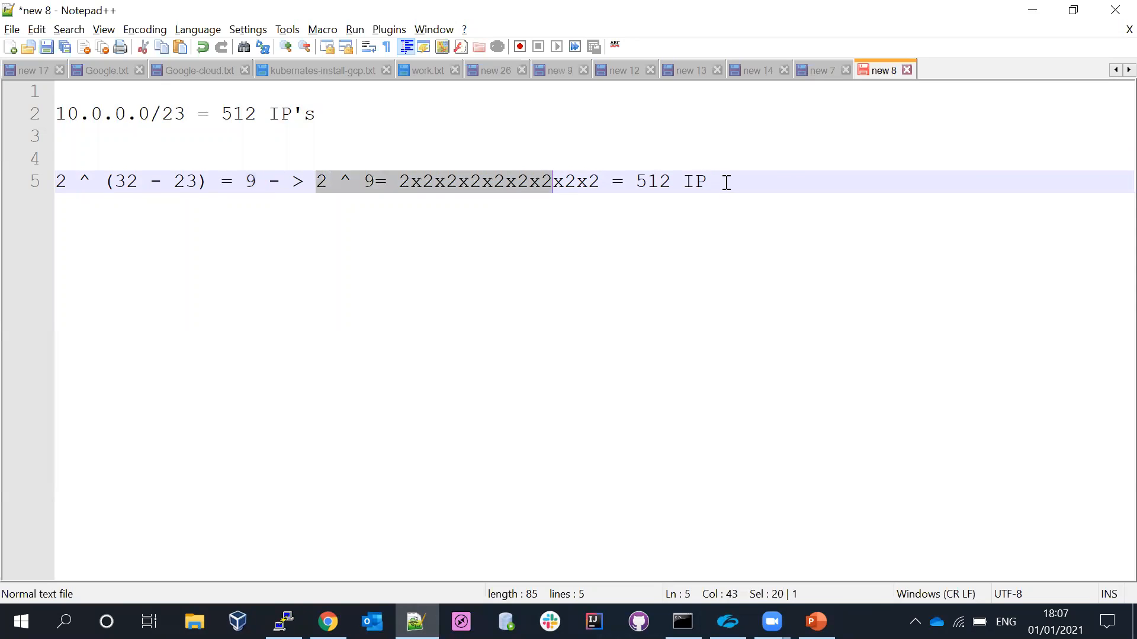
pyautogui.moveTo(727, 181); pyautogui.dragTo(622, 185)
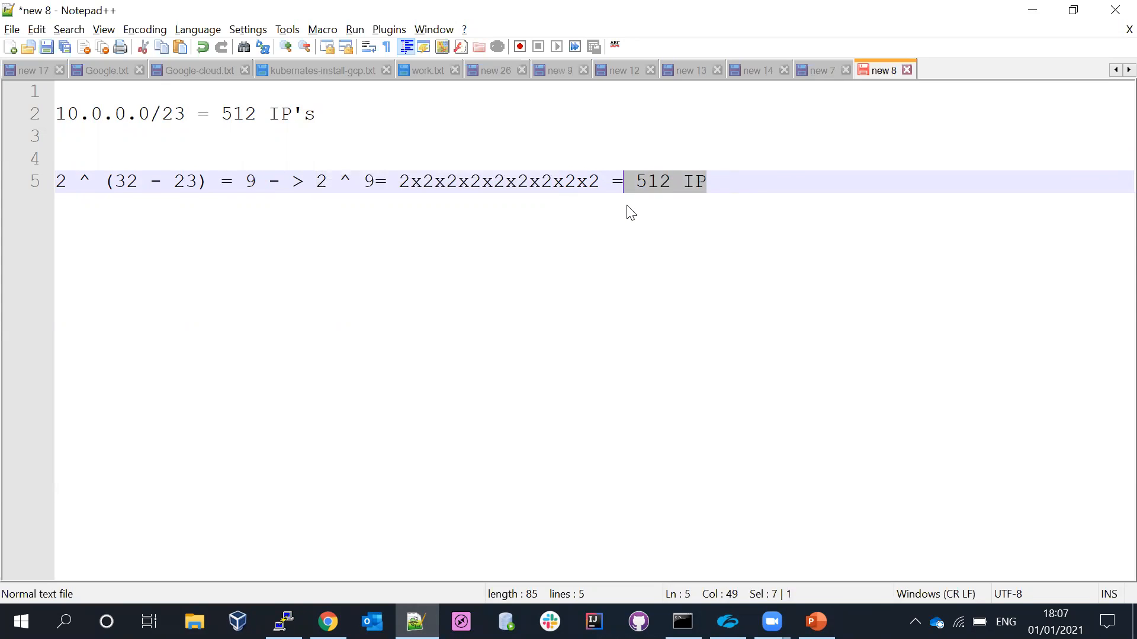
# - Switch to Chrome and start a new VPC in the AWS console, named dev.vpc, with IPv4 CIDR block 10.0.0.0/23
pyautogui.click(328, 622)
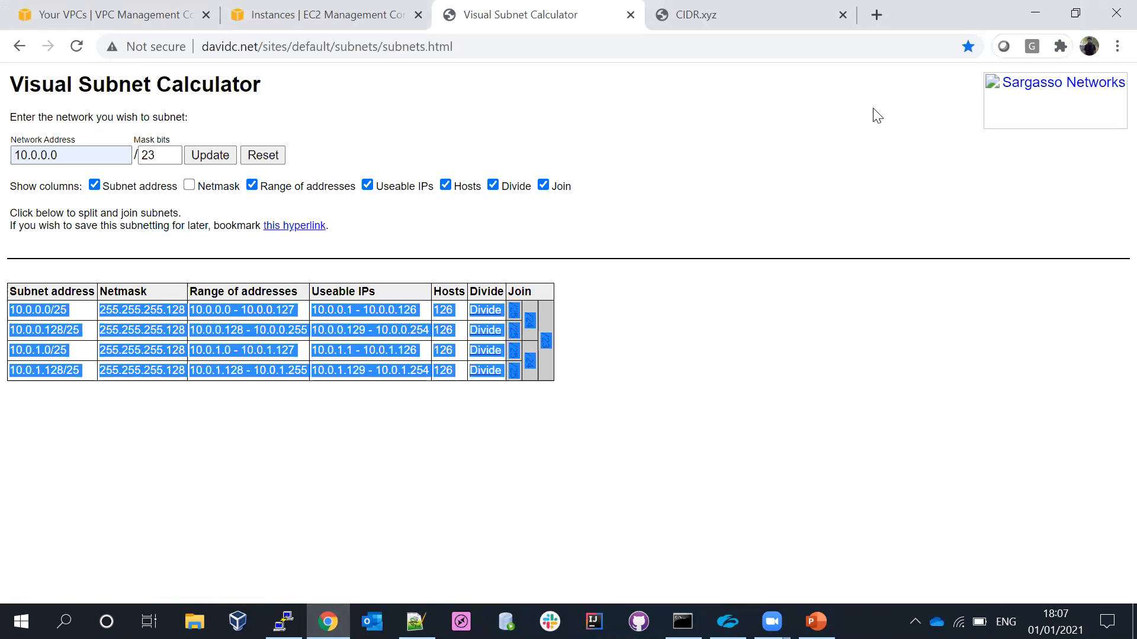
pyautogui.click(688, 132)
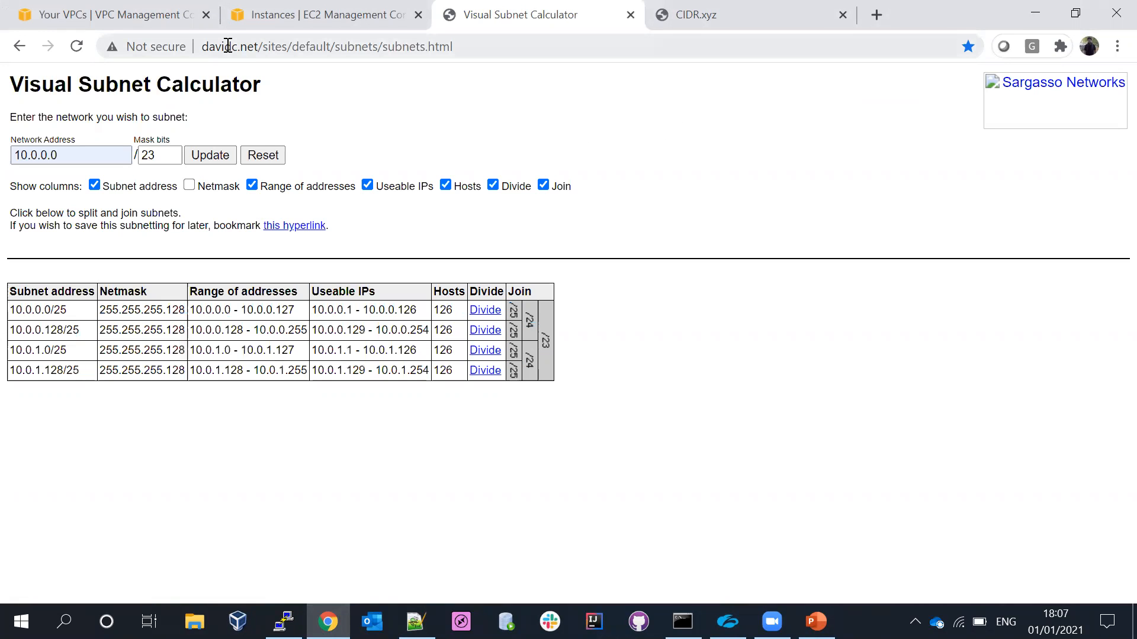
pyautogui.click(87, 13)
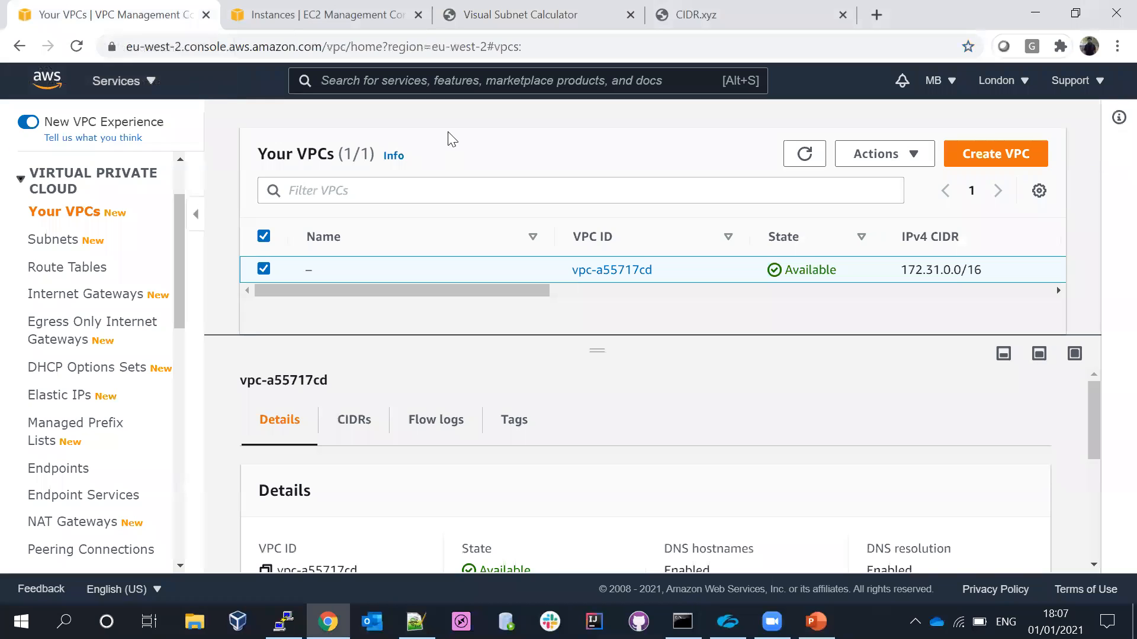
pyautogui.click(971, 155)
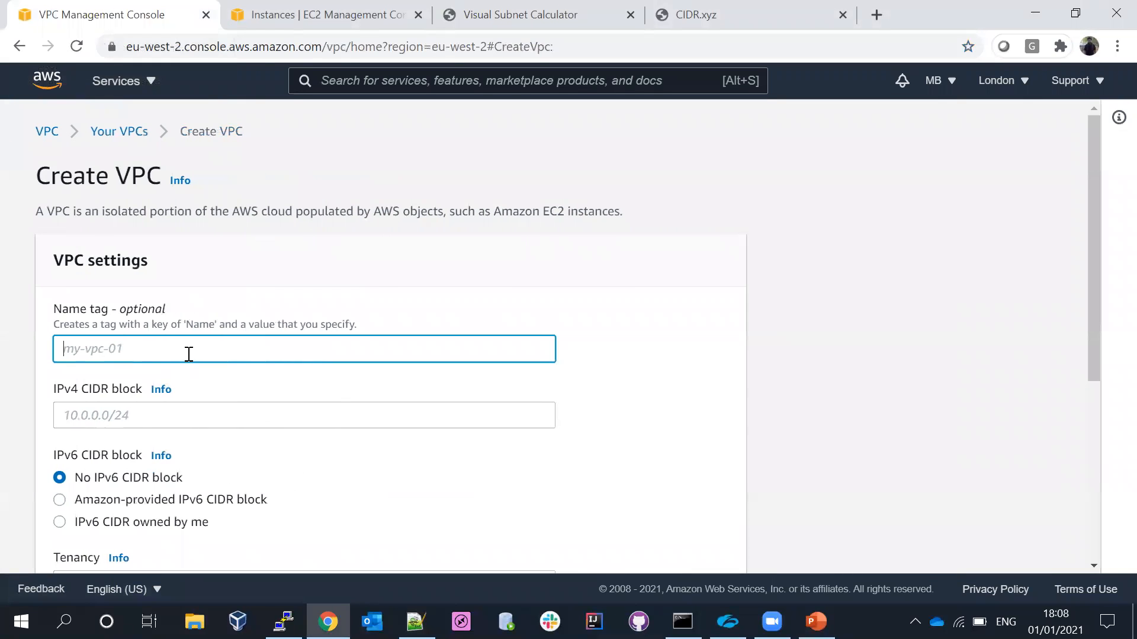
pyautogui.write('dev.vpc')
pyautogui.click(93, 418)
pyautogui.write('10.0.0.0/23')
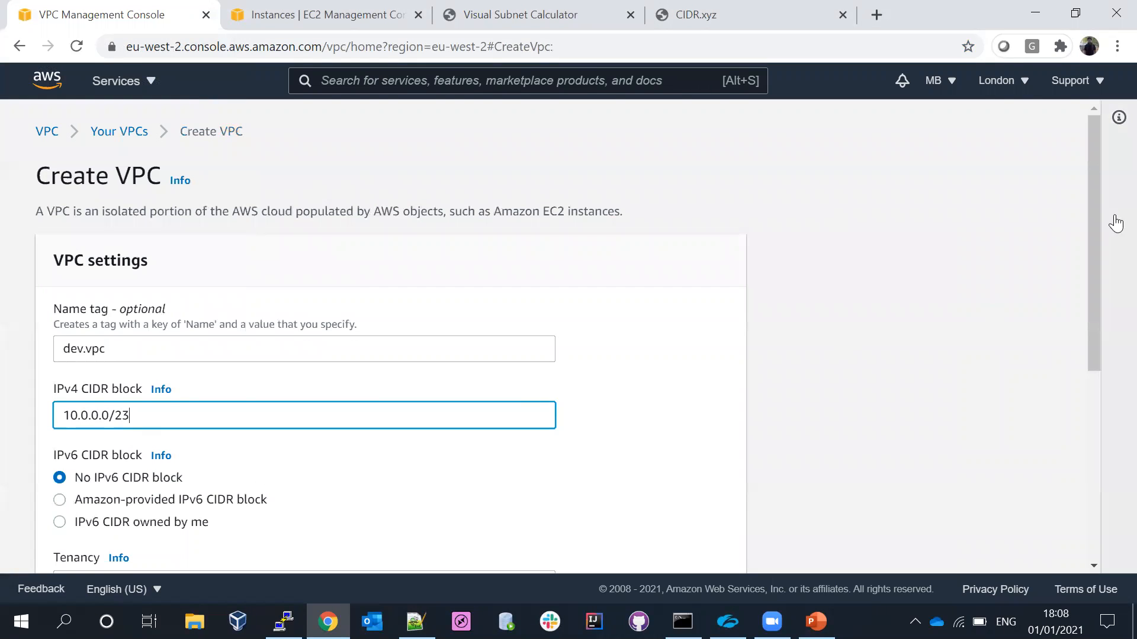
# - Check the tenancy options, keep Default, and create the VPC
pyautogui.scroll(-1, 1113, 268)
pyautogui.scroll(-5, 1110, 355)
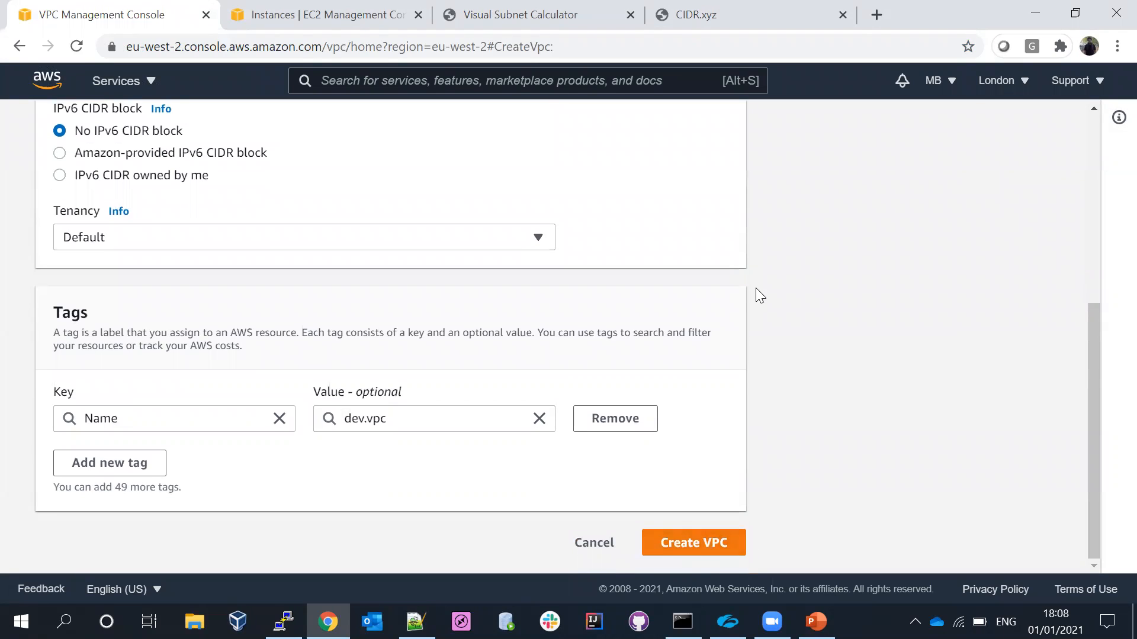
pyautogui.click(118, 240)
pyautogui.click(118, 240)
pyautogui.click(118, 239)
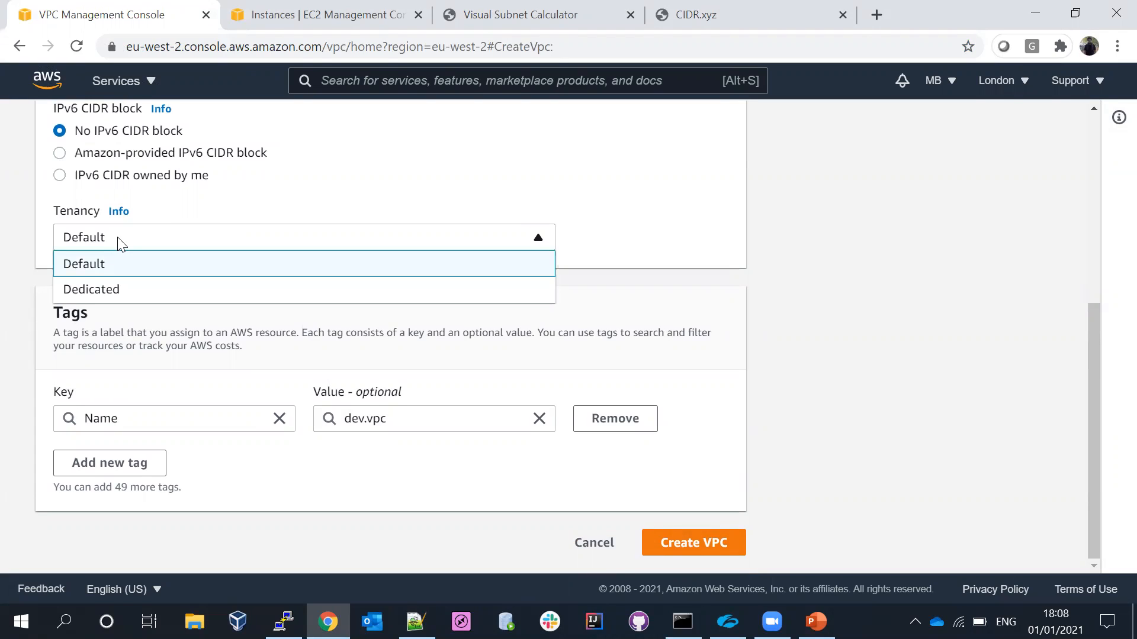
pyautogui.click(121, 244)
pyautogui.click(122, 244)
pyautogui.click(122, 245)
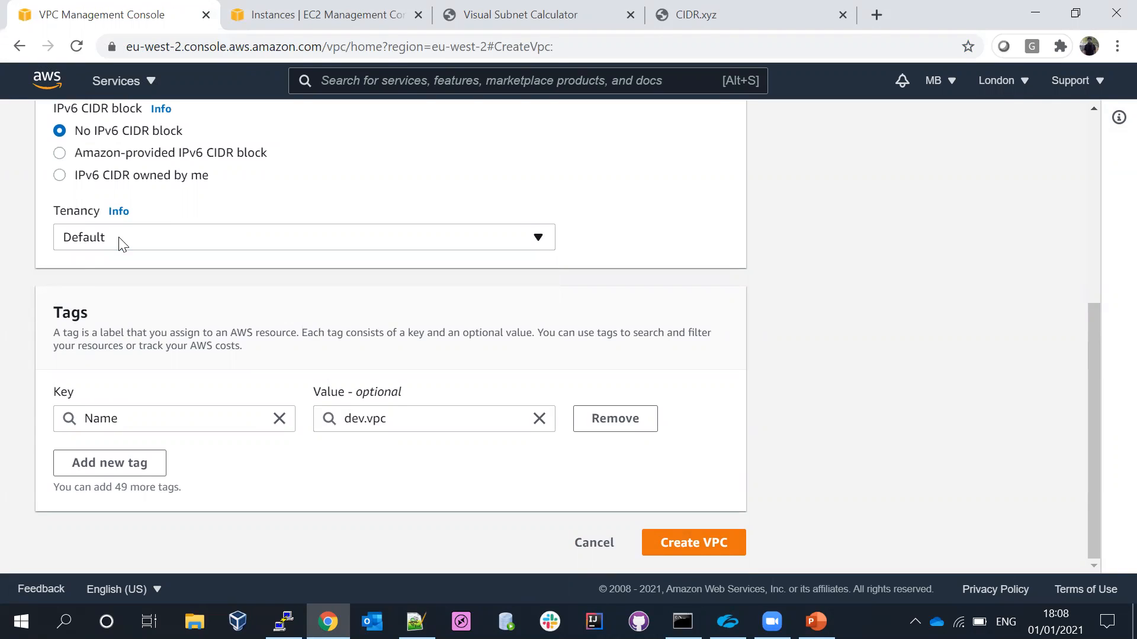
pyautogui.click(123, 245)
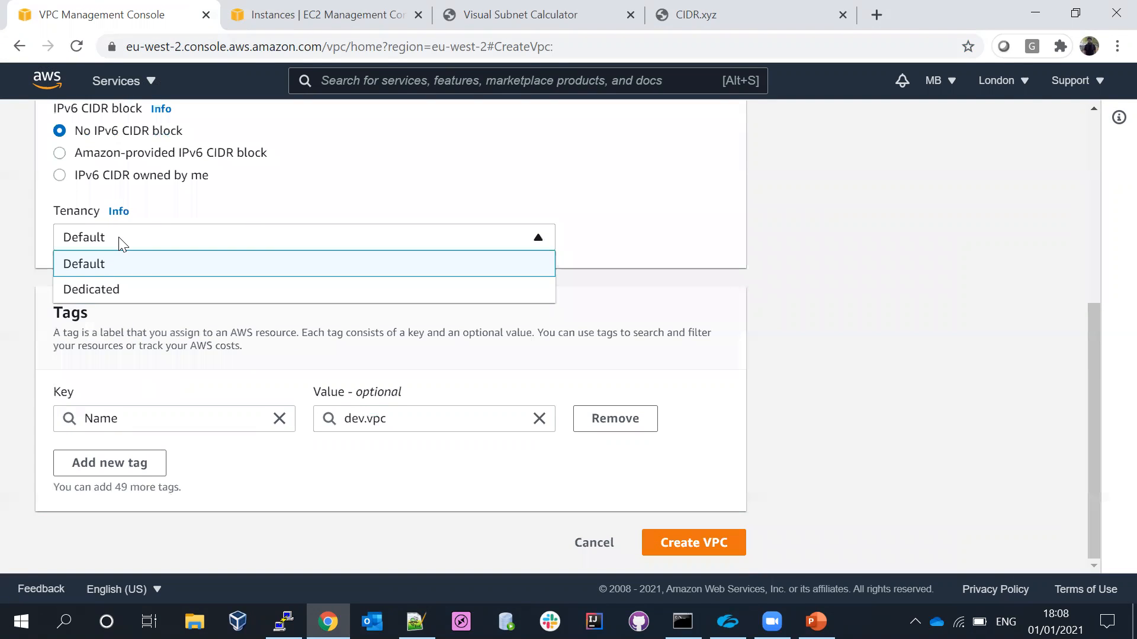
pyautogui.click(96, 264)
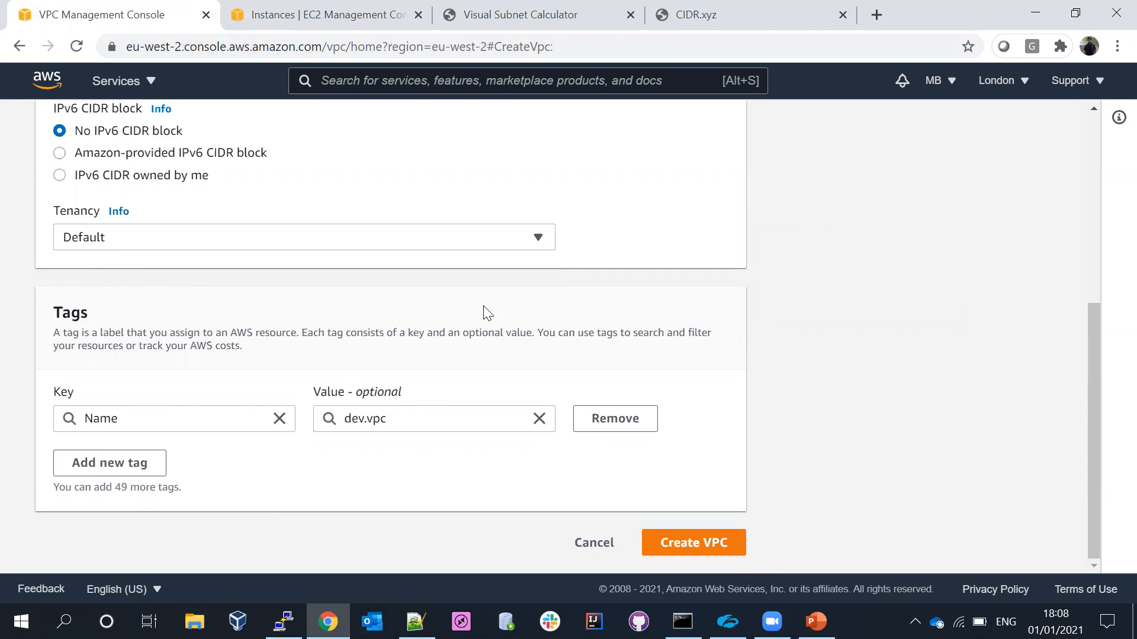
pyautogui.click(342, 242)
pyautogui.click(342, 242)
pyautogui.click(682, 544)
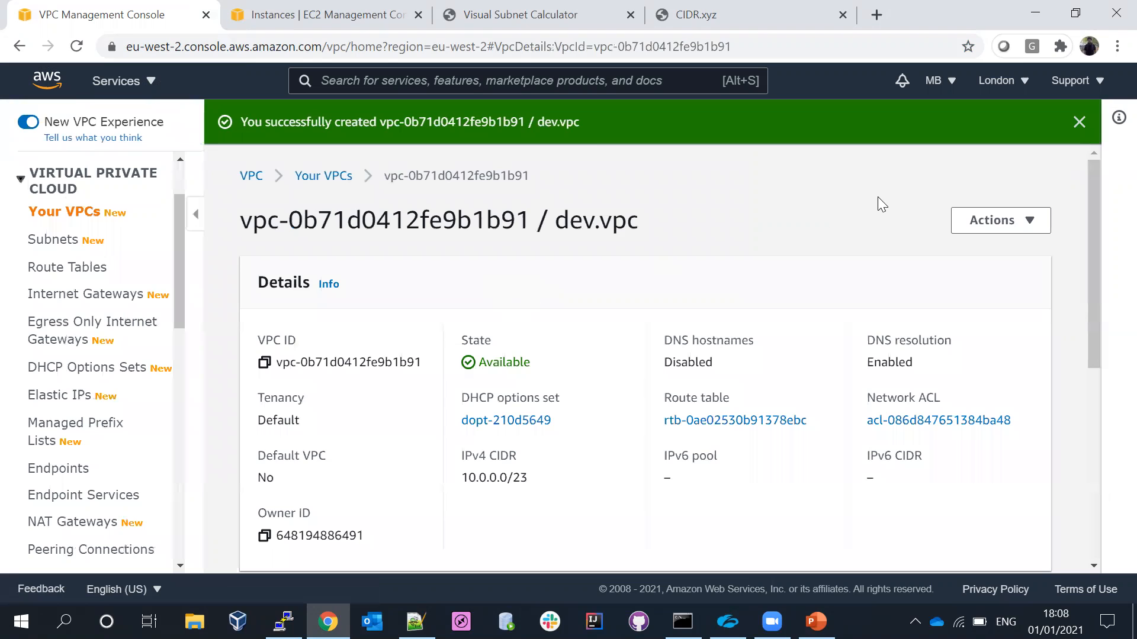
# - Start creating a subnet and select dev.vpc as its VPC
pyautogui.click(332, 175)
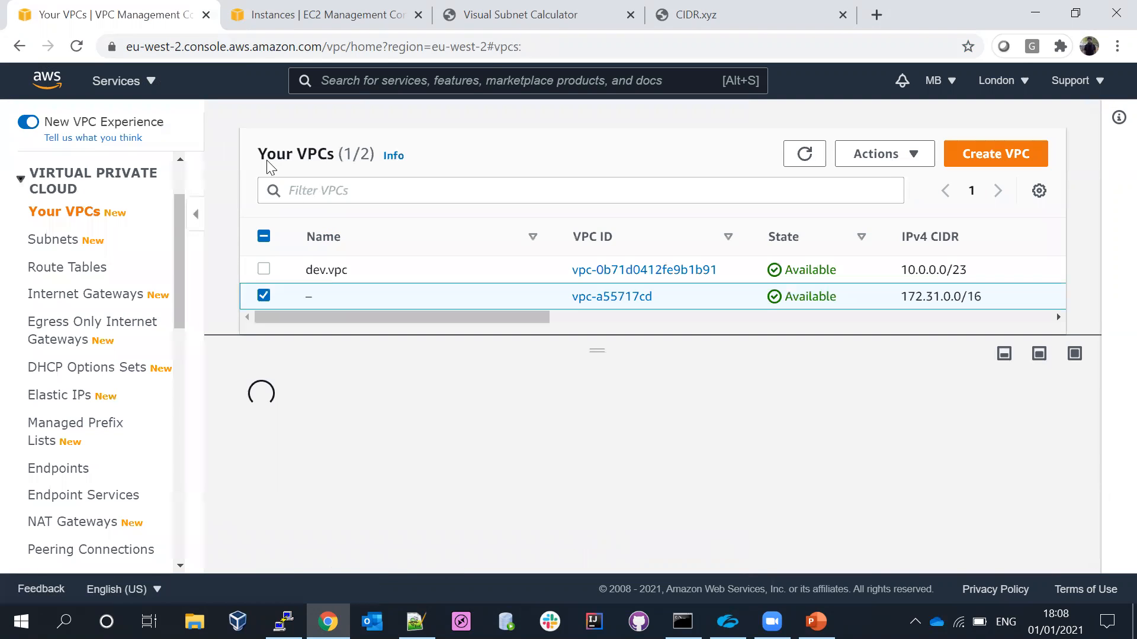
pyautogui.click(57, 244)
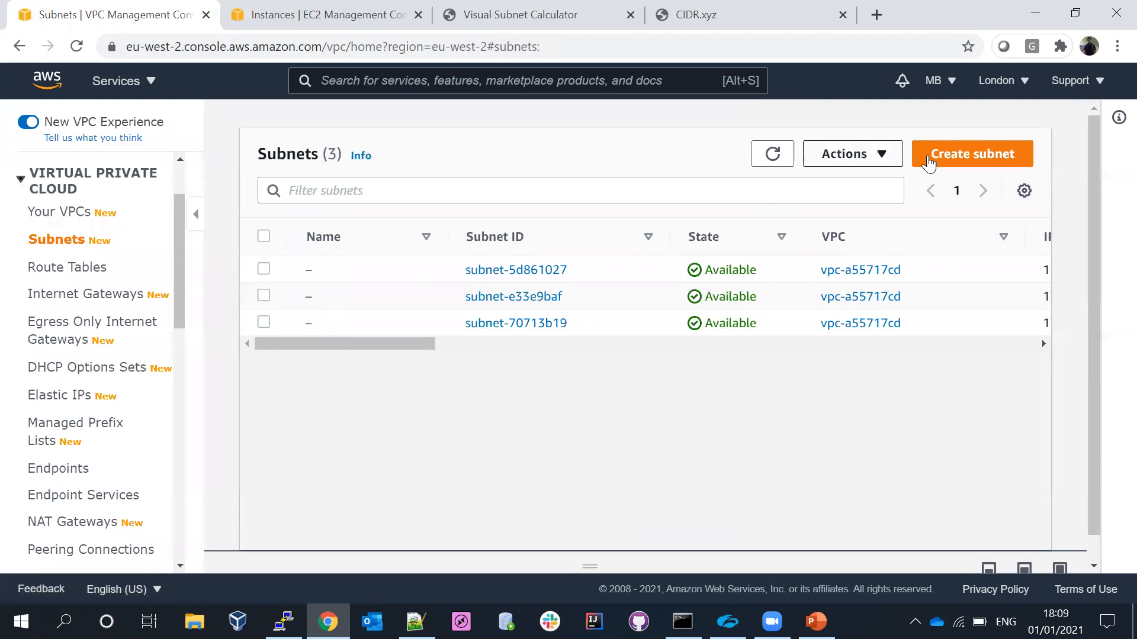
pyautogui.click(965, 156)
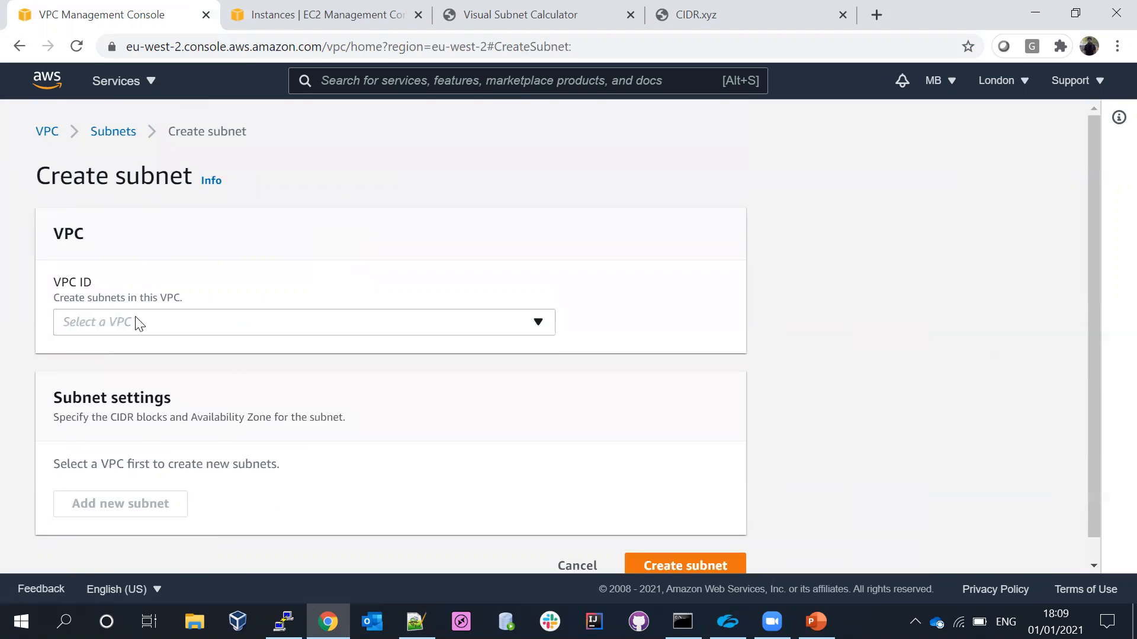
pyautogui.click(139, 323)
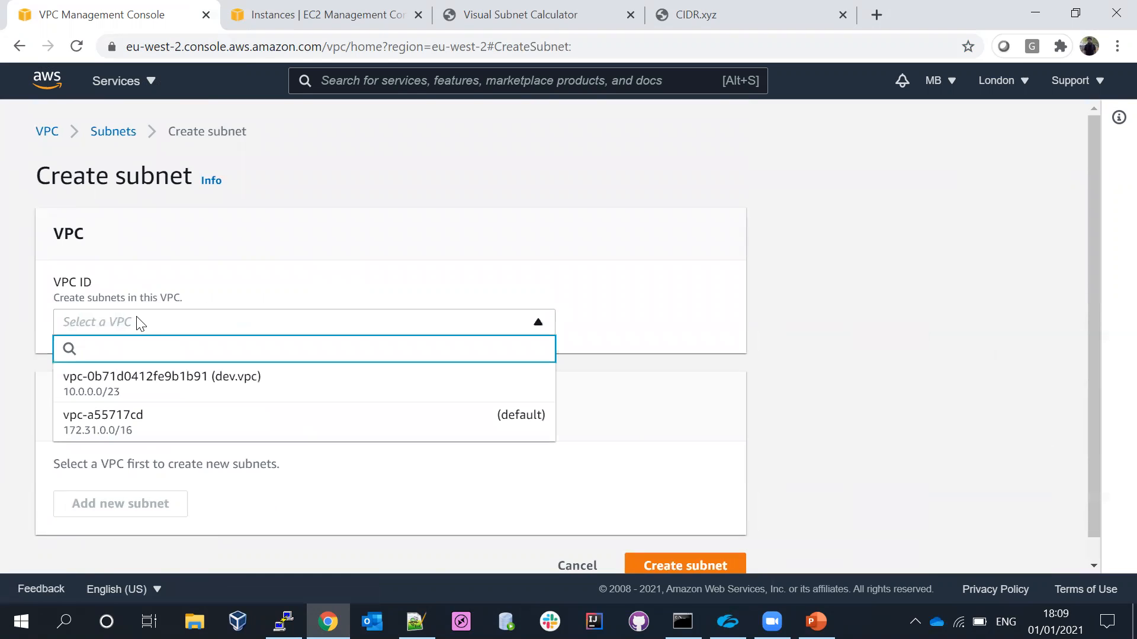
pyautogui.click(122, 379)
# - Name the subnet dev.private-2a and set its availability zone to Europe (London) / eu-west-2a
pyautogui.moveTo(1091, 174); pyautogui.dragTo(1090, 288)
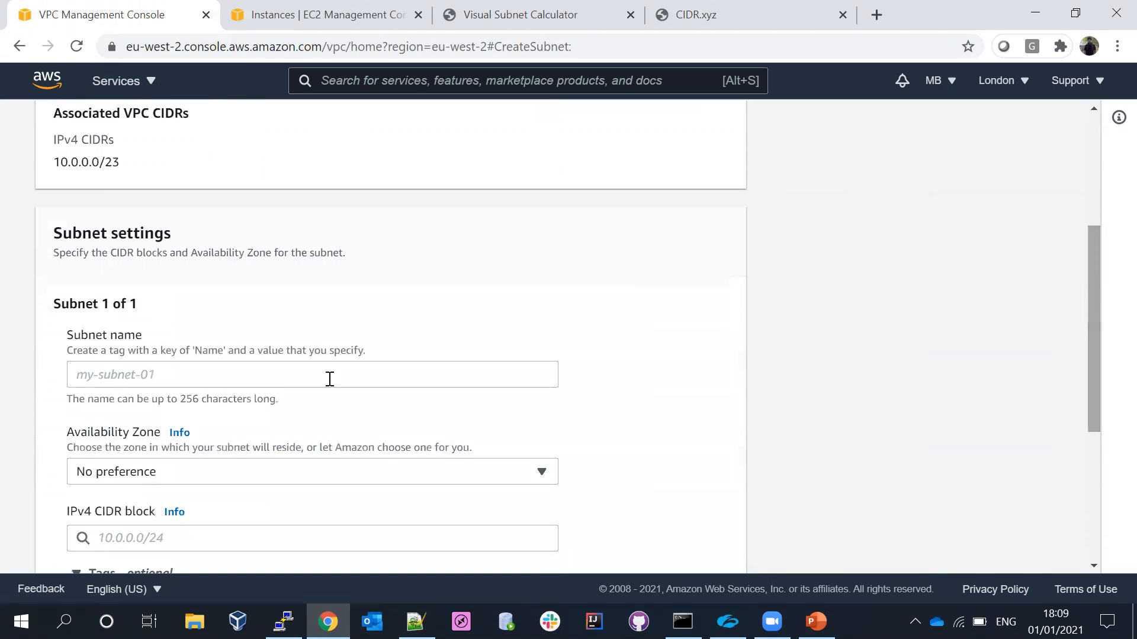
pyautogui.click(187, 373)
pyautogui.write('dev.p')
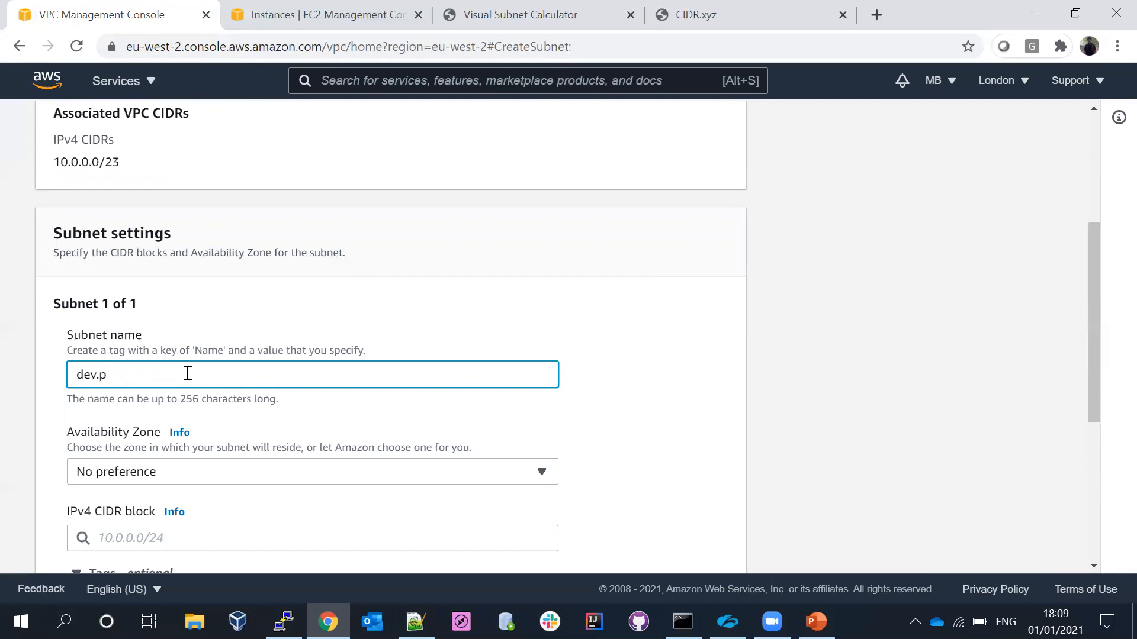
pyautogui.write('rivate-2a')
pyautogui.click(167, 474)
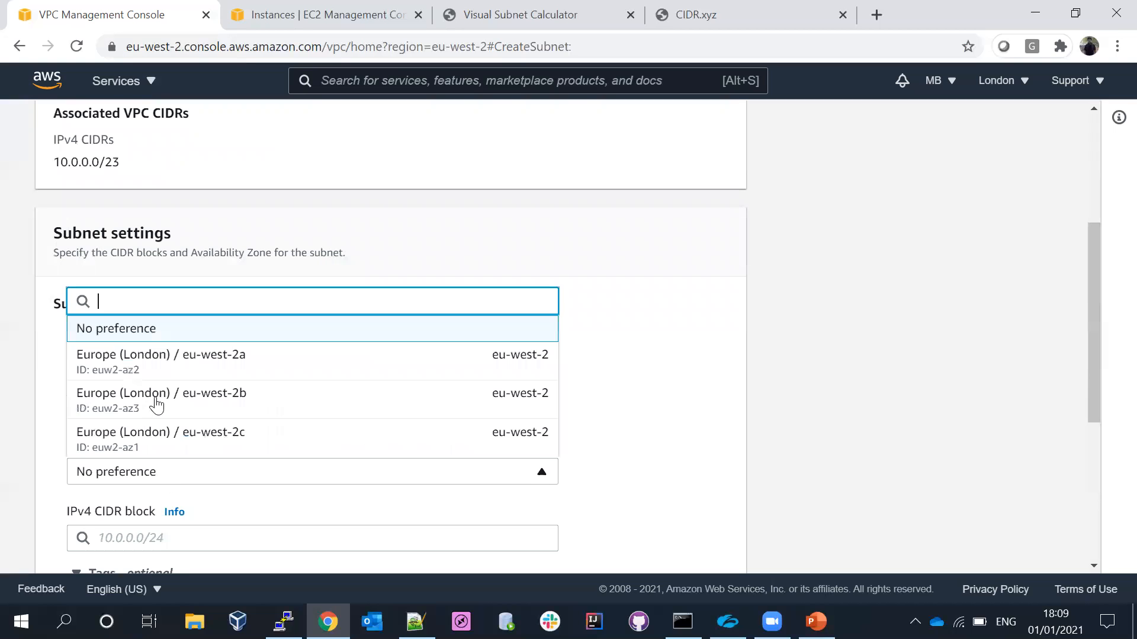
pyautogui.click(148, 367)
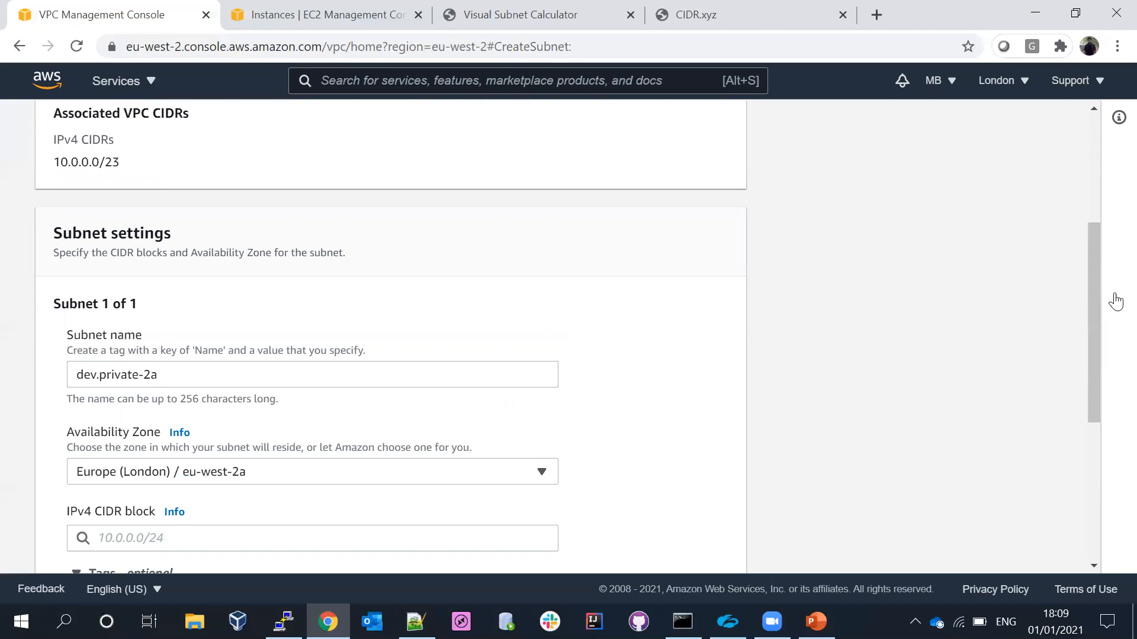
# - Copy 10.0.0.0/25 from the Visual Subnet Calculator into the subnet's IPv4 CIDR block and create the subnet
pyautogui.scroll(-1, 1100, 339)
pyautogui.scroll(-3, 1101, 352)
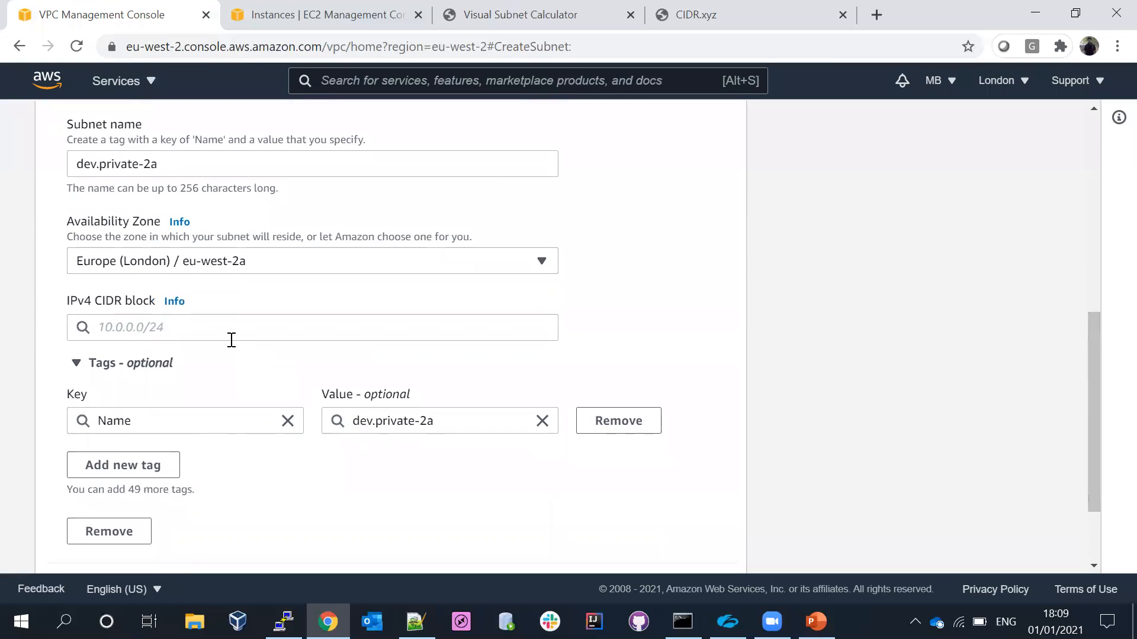
pyautogui.click(520, 14)
pyautogui.moveTo(68, 310); pyautogui.dragTo(10, 307)
pyautogui.hotkey('ctrl', 'c')
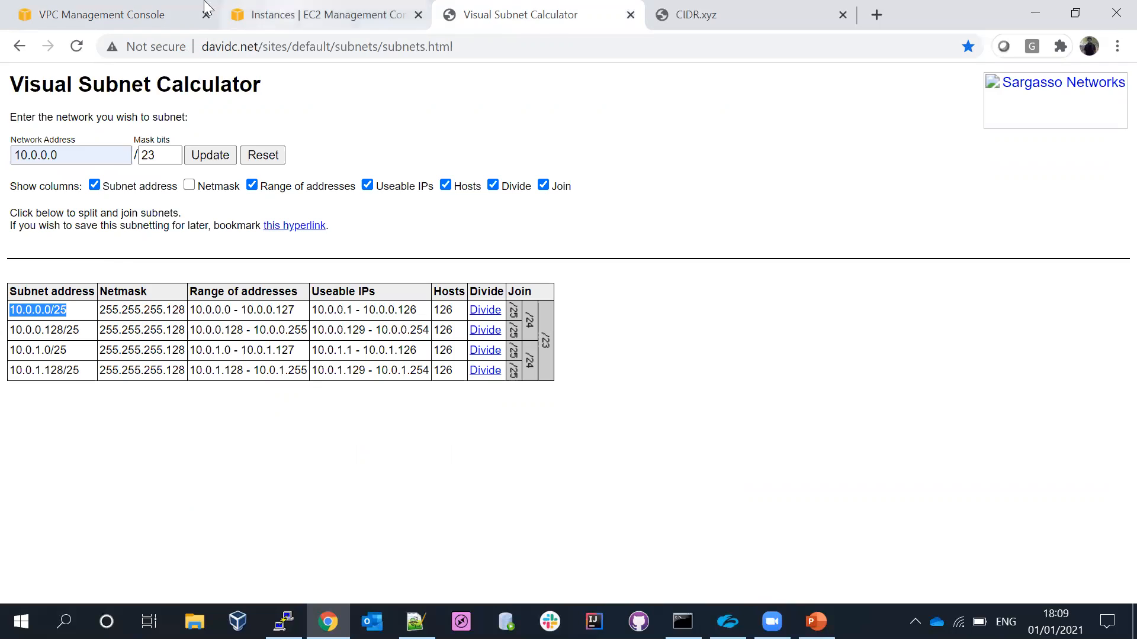
pyautogui.click(171, 11)
pyautogui.click(133, 325)
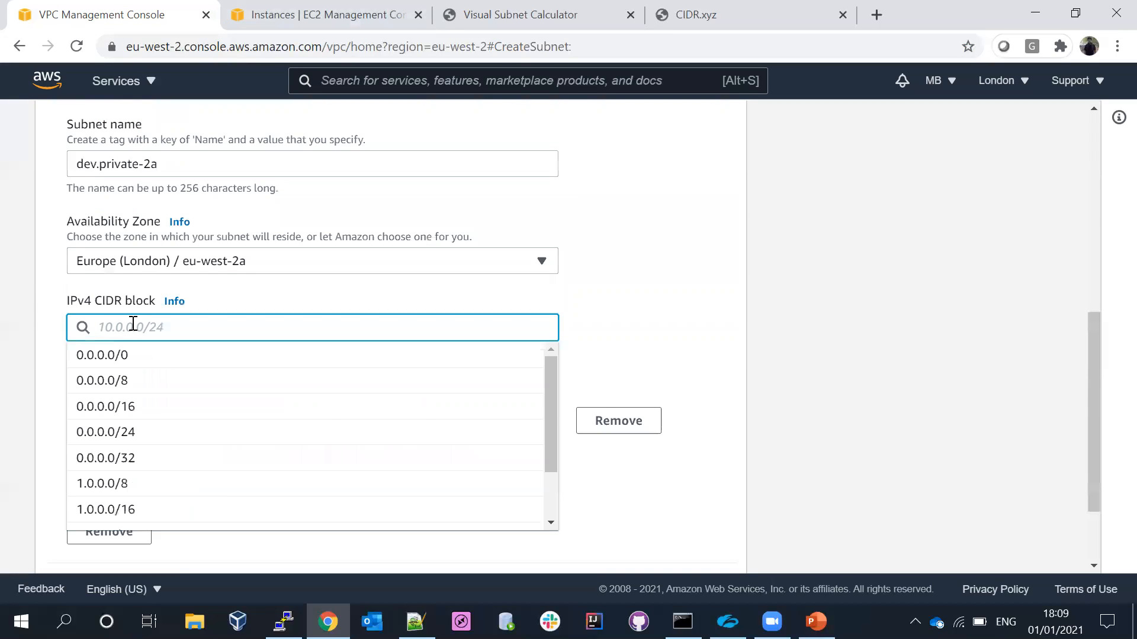
pyautogui.hotkey('ctrl', 'v')
pyautogui.click(123, 356)
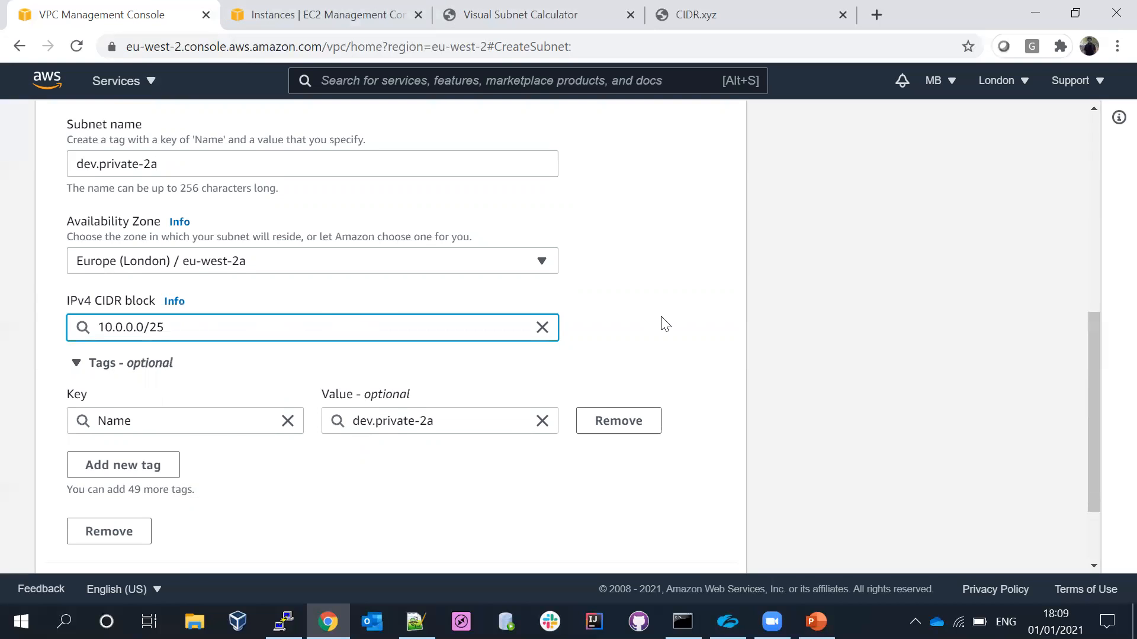
pyautogui.scroll(-2, 1090, 367)
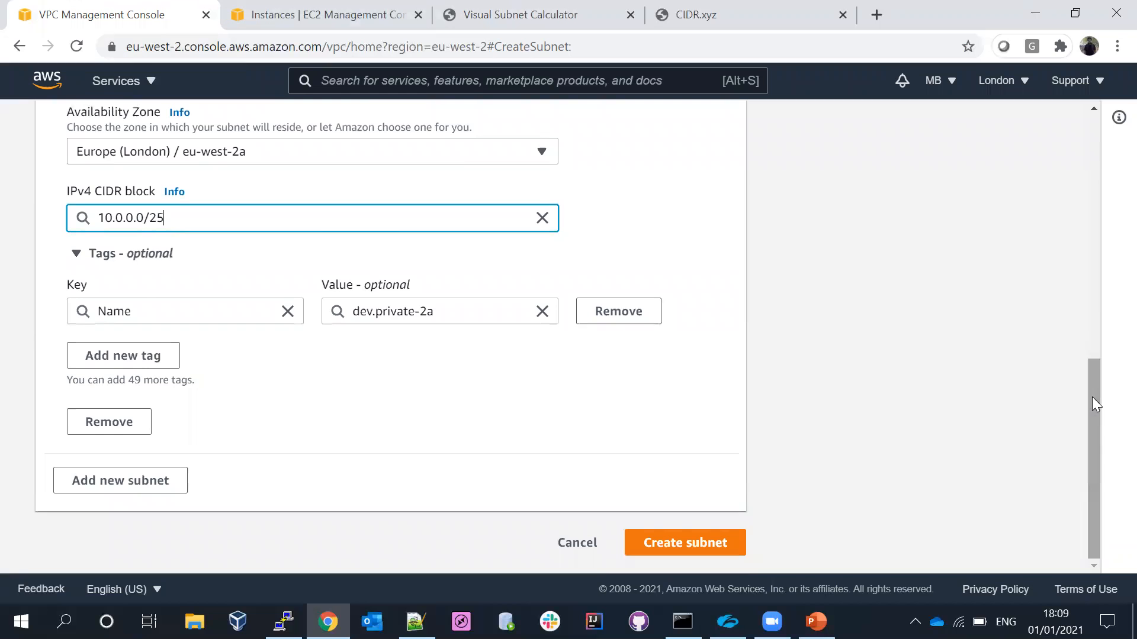
pyautogui.click(702, 540)
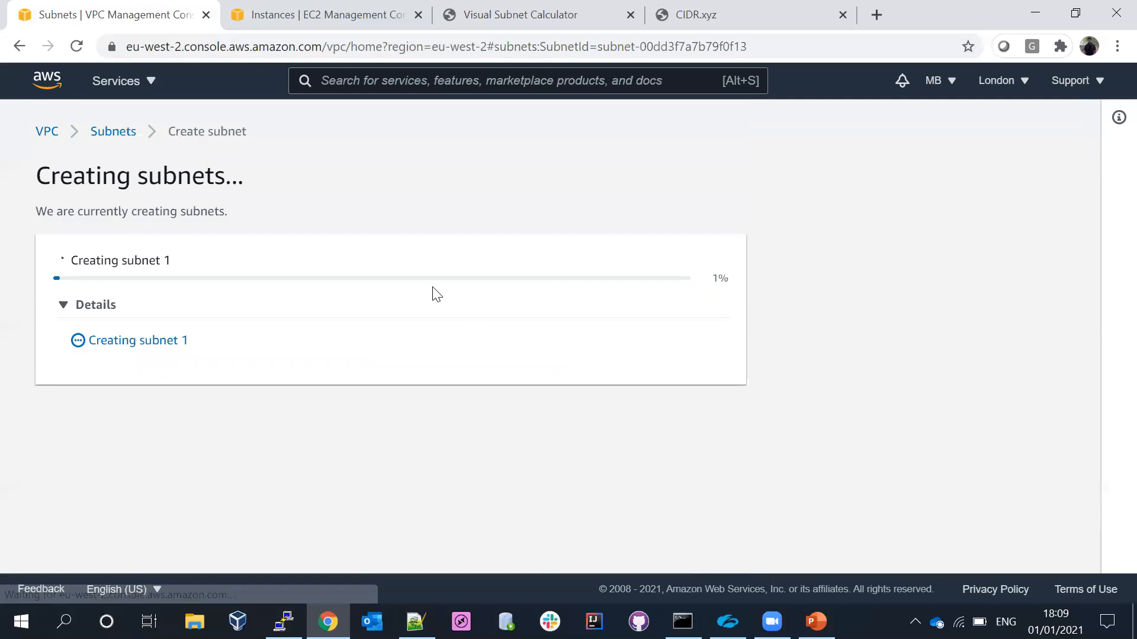
# - Copy 10.0.0.128/25 from the Visual Subnet Calculator and start another subnet in dev.vpc
pyautogui.click(531, 13)
pyautogui.moveTo(80, 330); pyautogui.dragTo(13, 330)
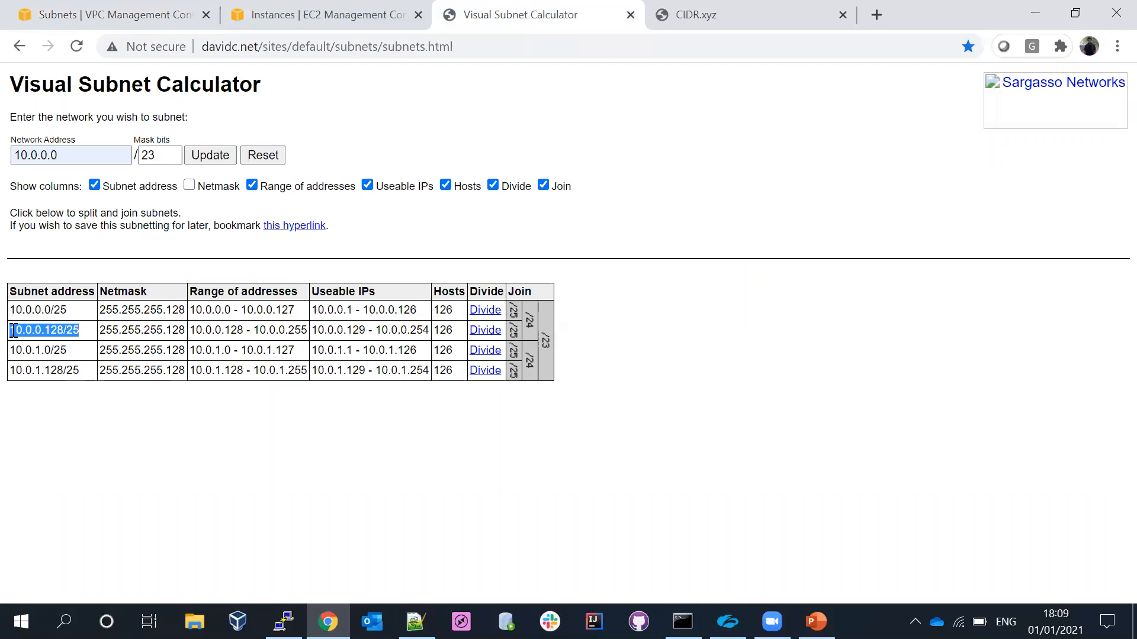
pyautogui.click(126, 13)
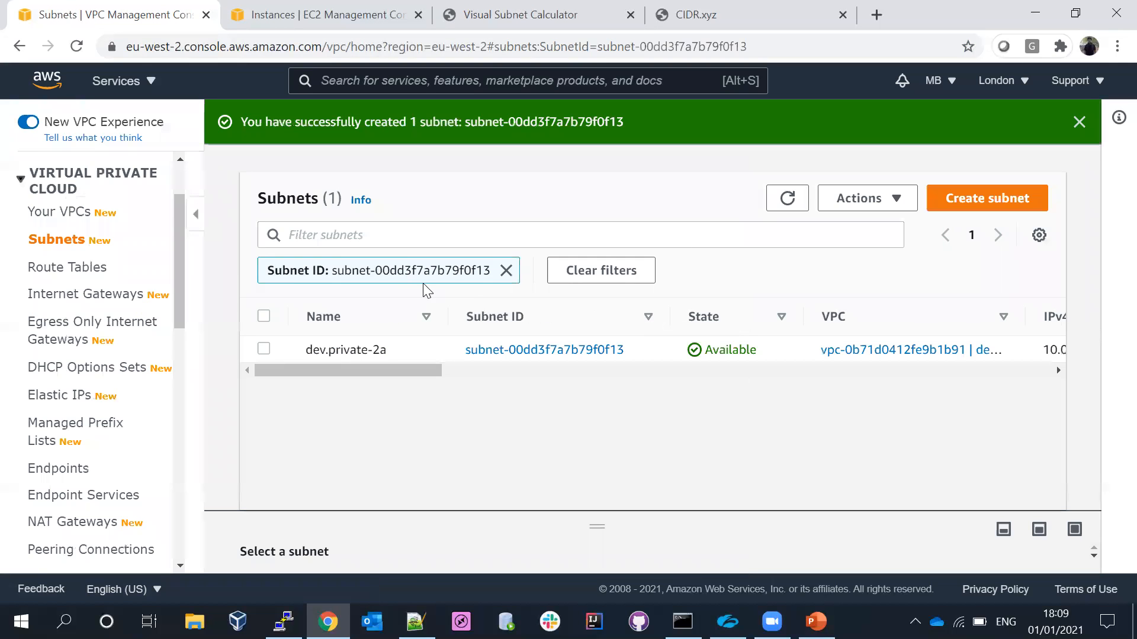
pyautogui.click(938, 207)
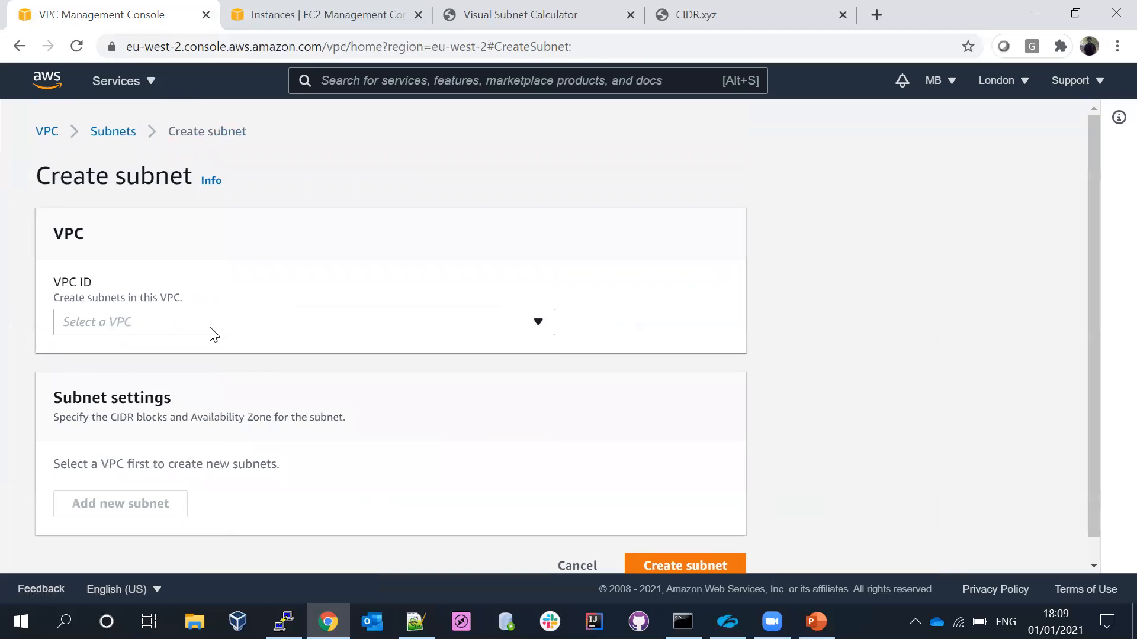
pyautogui.click(204, 327)
pyautogui.click(127, 391)
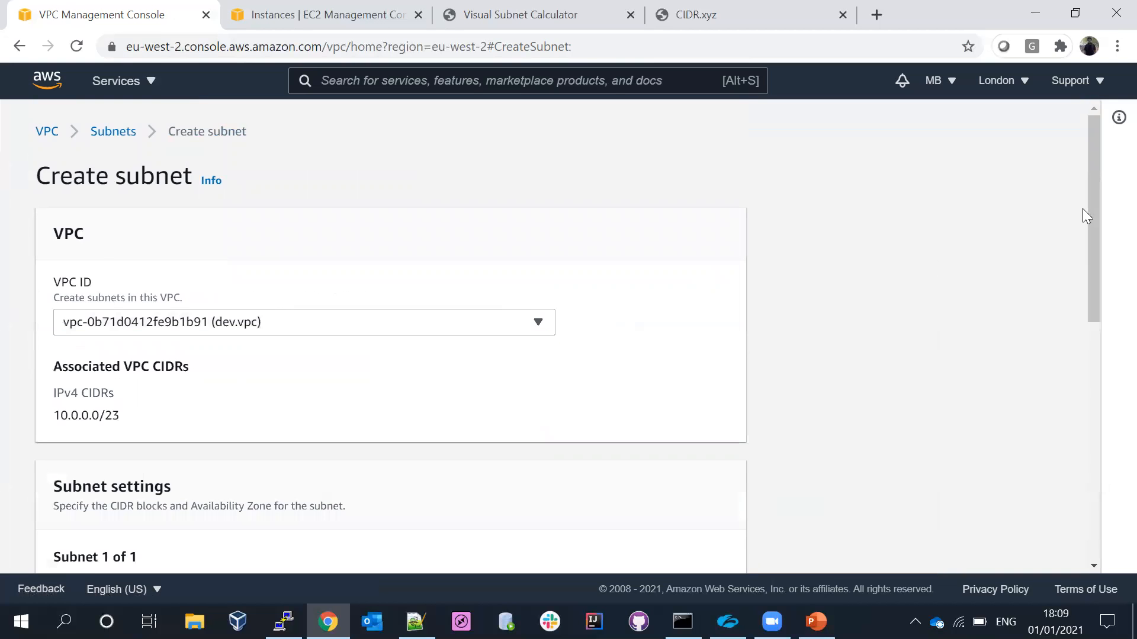
# - Name the second subnet dev.public-2a and set its availability zone to Europe (London) / eu-west-2a
pyautogui.moveTo(1096, 189); pyautogui.dragTo(1099, 309)
pyautogui.click(272, 362)
pyautogui.write('dev.public-2a')
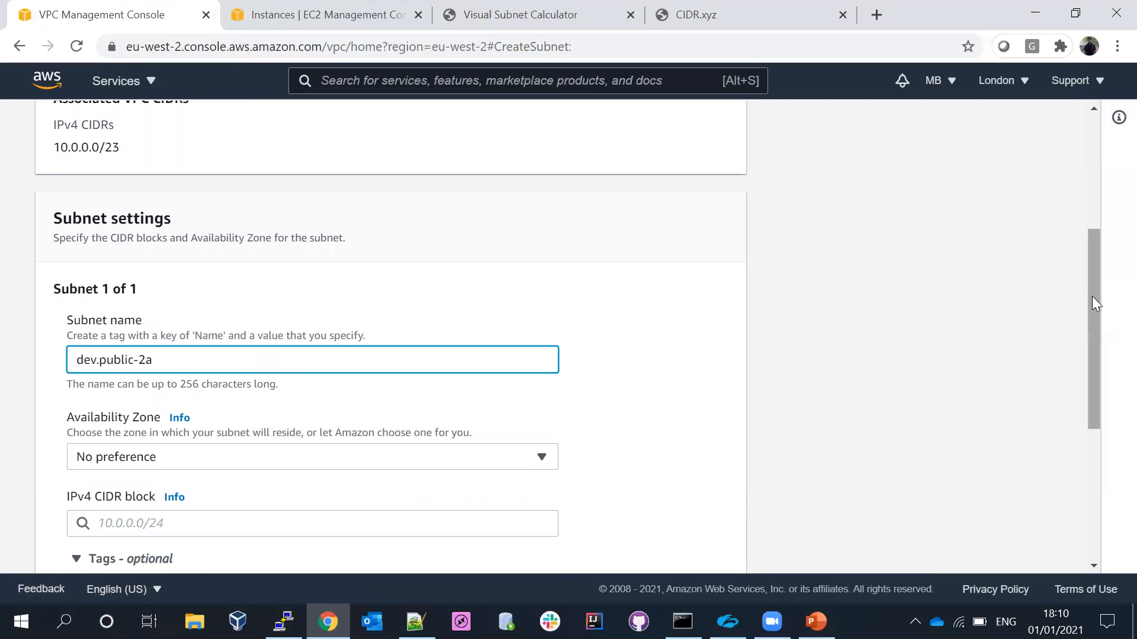
pyautogui.moveTo(1092, 296); pyautogui.dragTo(1095, 360)
pyautogui.click(169, 306)
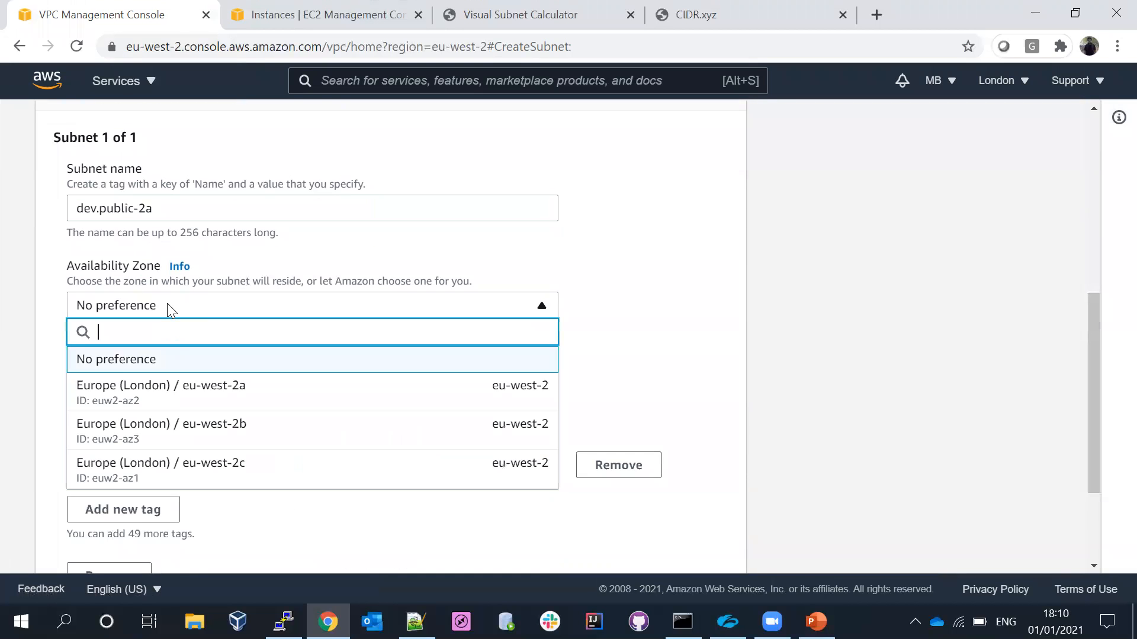
pyautogui.click(113, 386)
# - Set the dev.public-2a subnet's IPv4 CIDR block to 10.0.0.128/25 and create the subnet
pyautogui.click(180, 373)
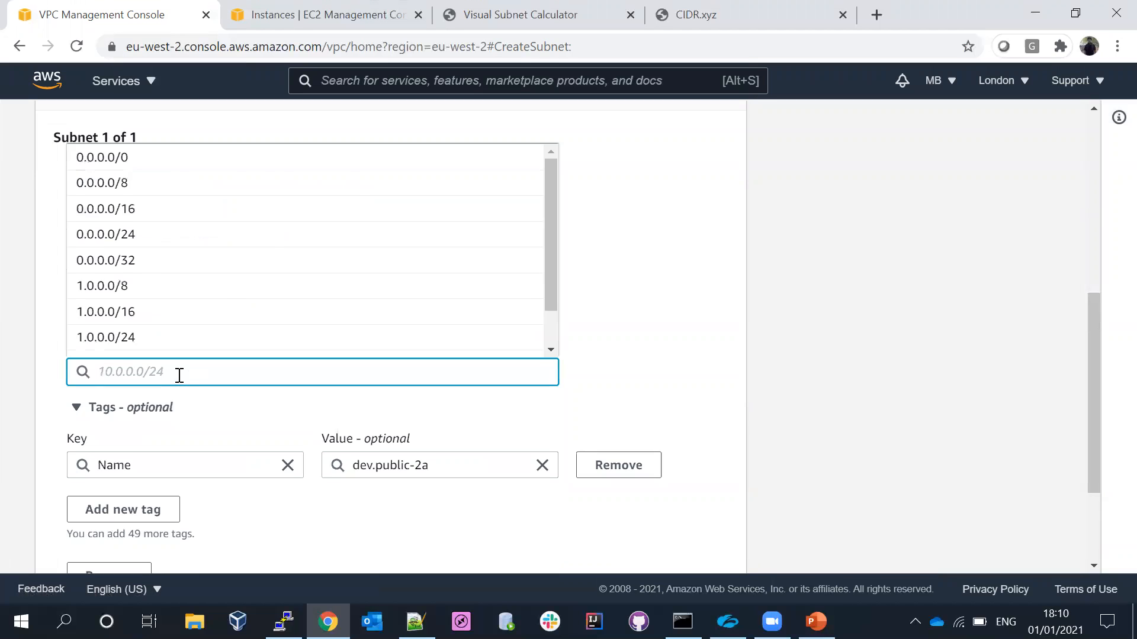
pyautogui.write('10.0.0.128/25')
pyautogui.click(221, 399)
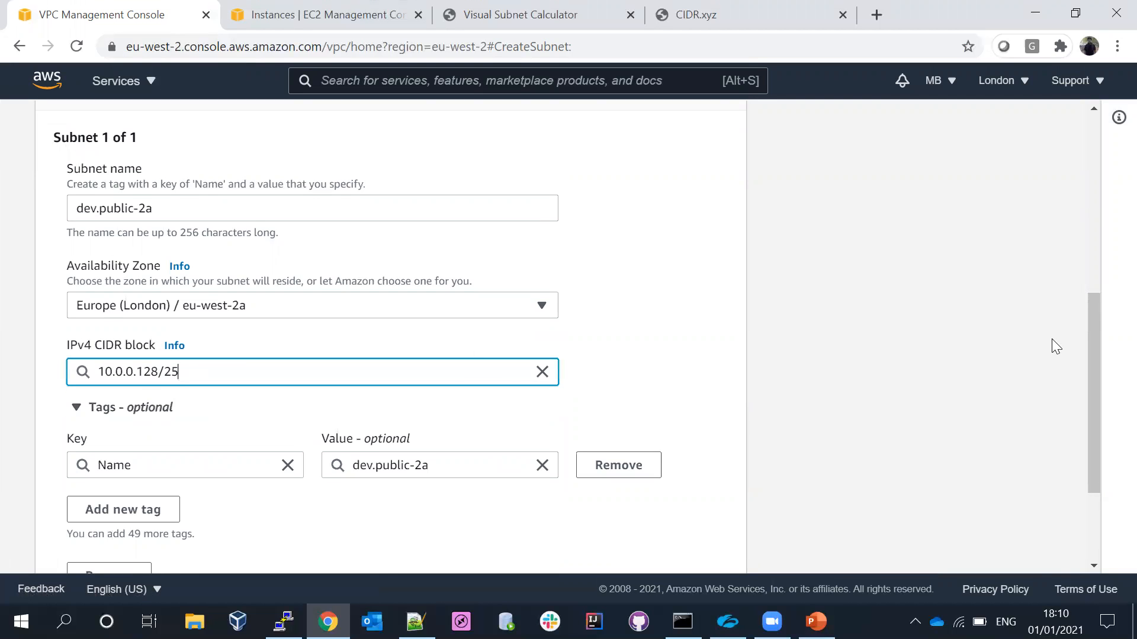
pyautogui.scroll(-3, 1084, 426)
pyautogui.click(663, 551)
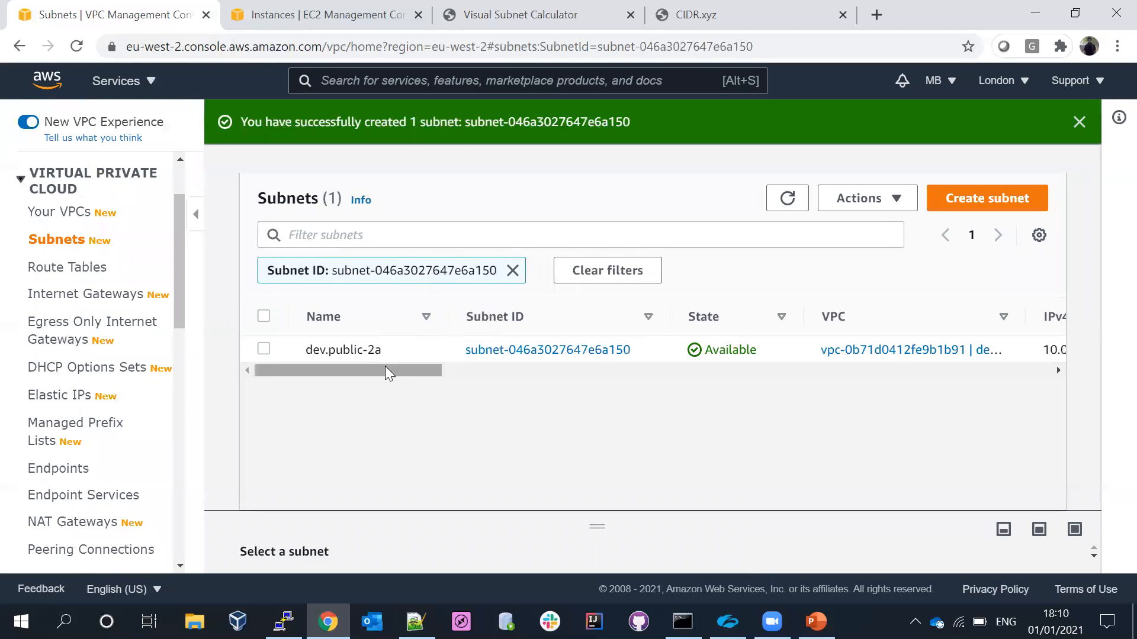
# - Filter the subnet list by "dev." to review the subnets created so far
pyautogui.click(406, 233)
pyautogui.write('dev.')
pyautogui.press('Return')
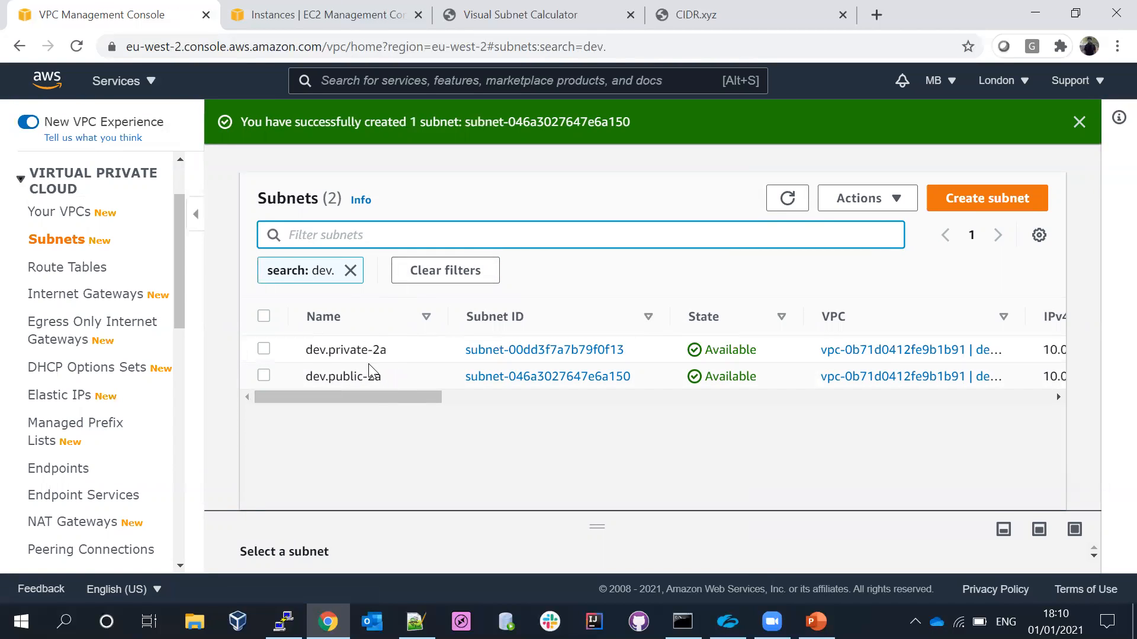
# - Copy 10.0.1.0/25 from the Visual Subnet Calculator and start another subnet in dev.vpc
pyautogui.click(513, 7)
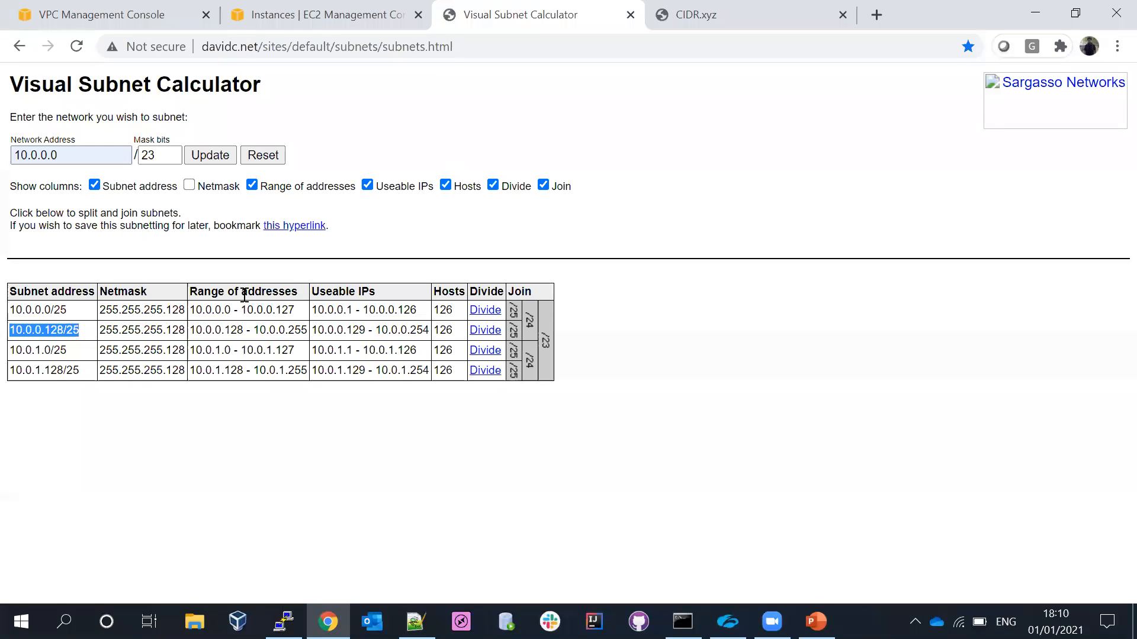
pyautogui.moveTo(72, 350)
pyautogui.mouseDown()
pyautogui.moveTo(2, 366)
pyautogui.moveTo(11, 352)
pyautogui.moveTo(69, 354)
pyautogui.mouseUp()
pyautogui.hotkey('ctrl', 'c')
pyautogui.click(12, 352)
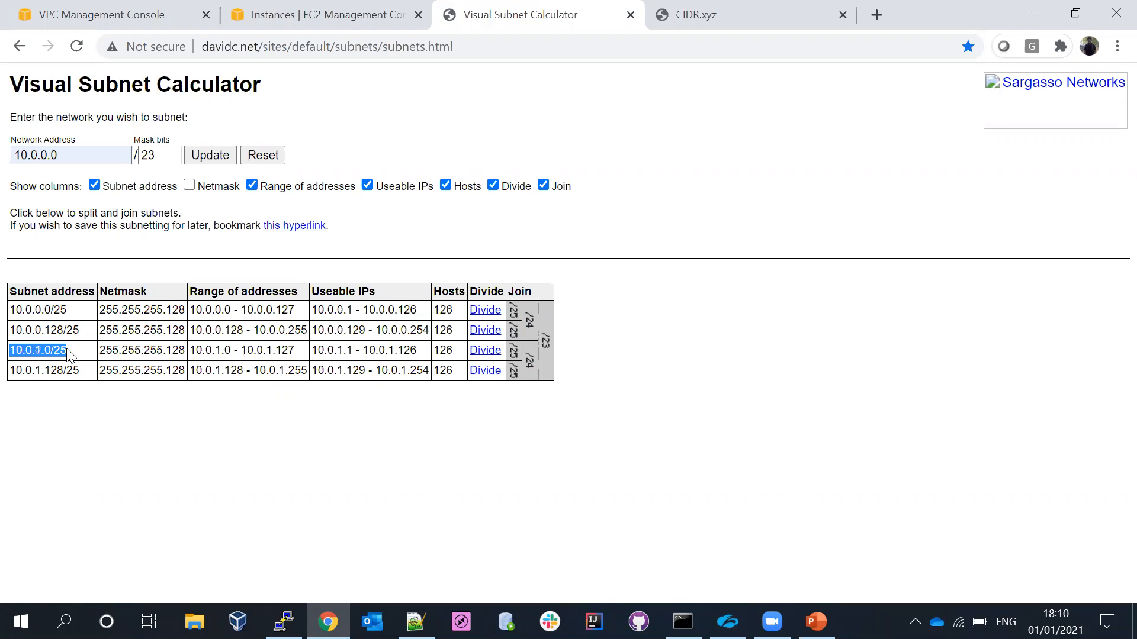
pyautogui.click(104, 3)
pyautogui.click(599, 159)
pyautogui.click(972, 205)
pyautogui.click(157, 327)
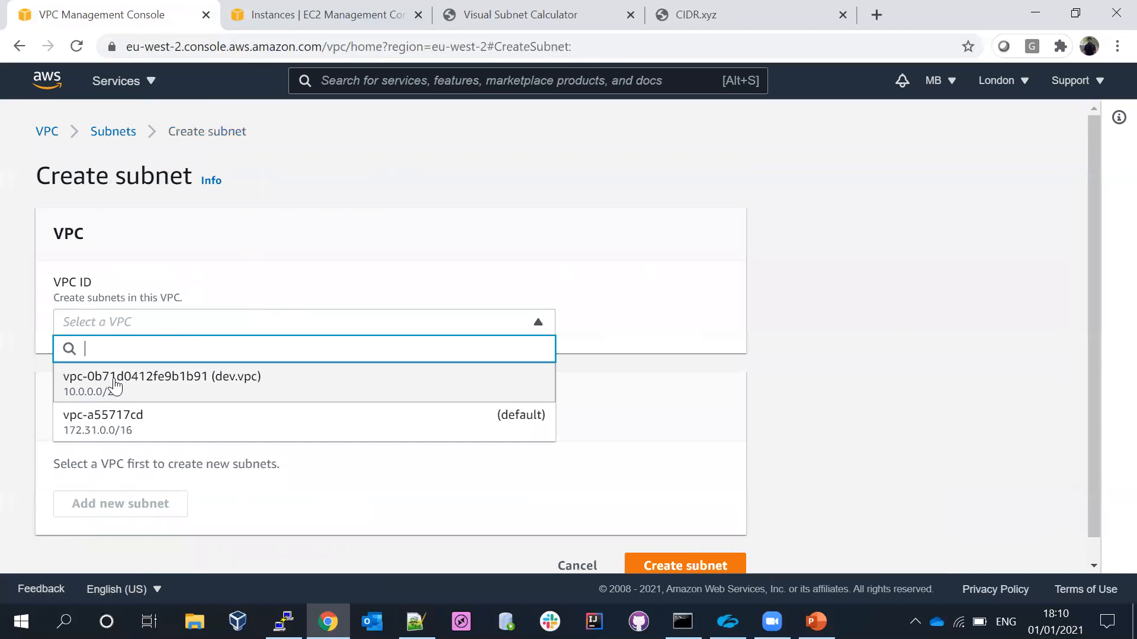
pyautogui.click(185, 383)
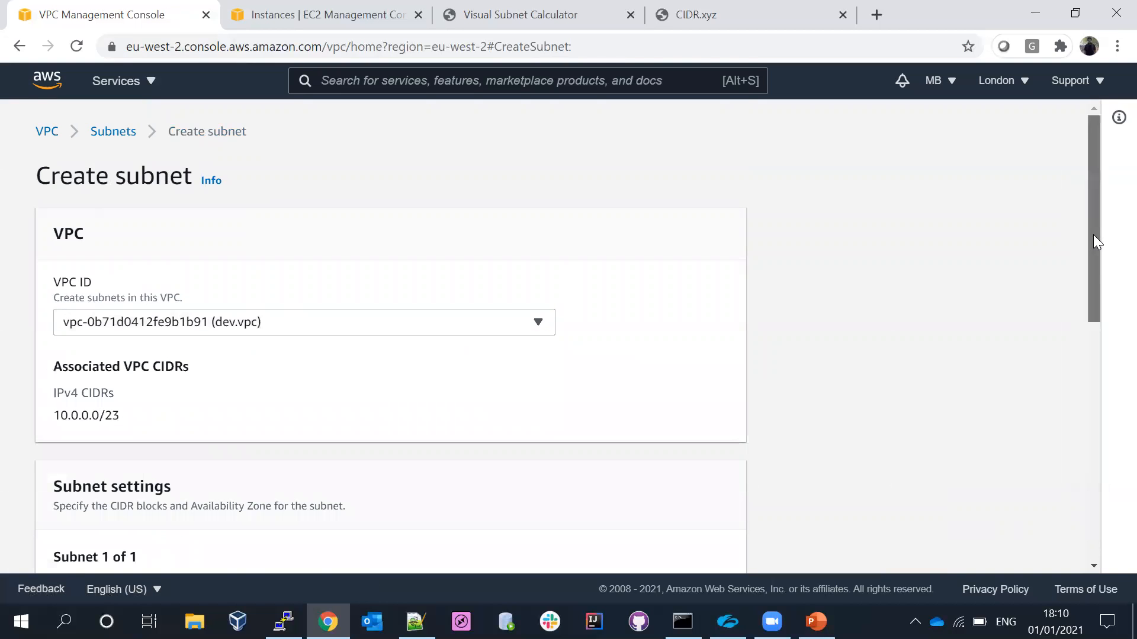
# - Name the third subnet dev.private-sb and set its availability zone to Europe (London) / eu-west-2b
pyautogui.scroll(-5, 1094, 241)
pyautogui.click(153, 359)
pyautogui.write('dev.private')
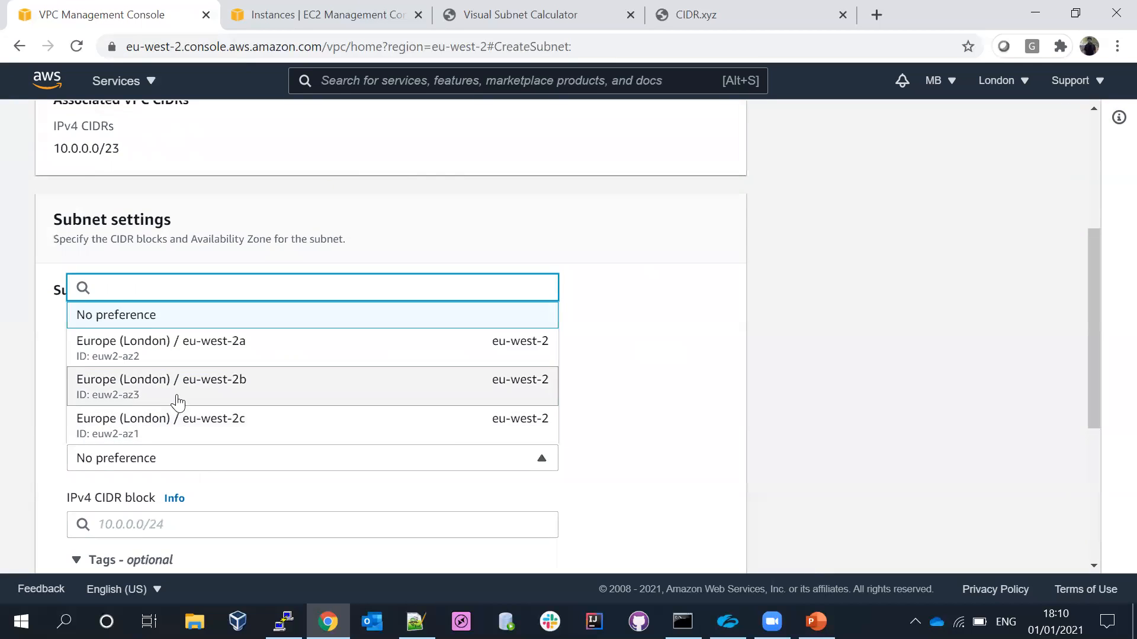
pyautogui.click(175, 391)
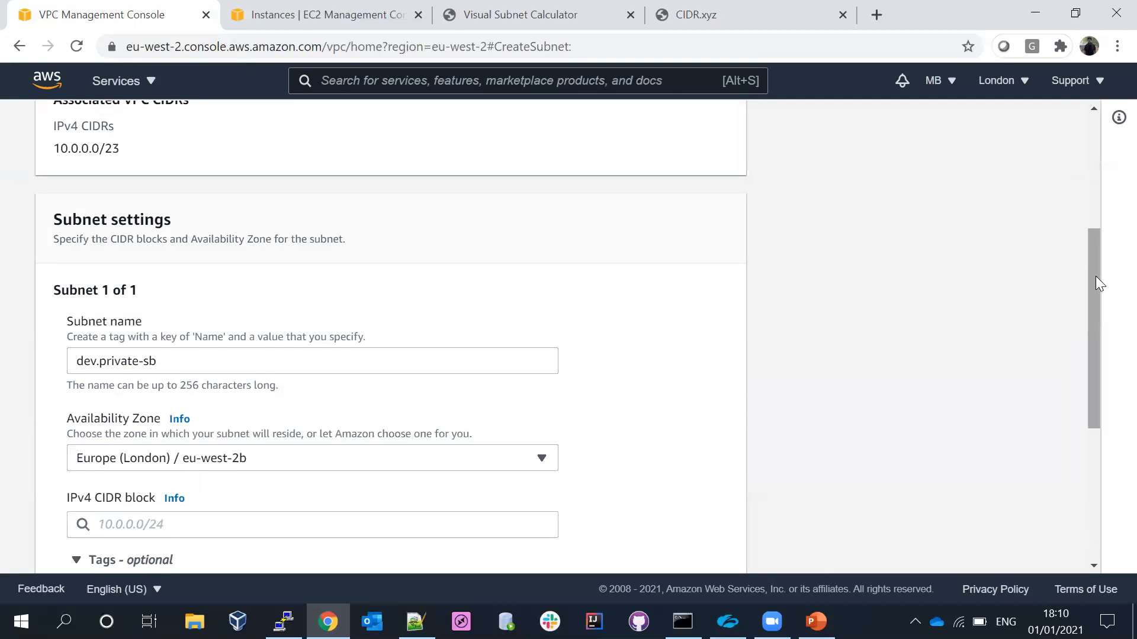
# - Set the dev.private-sb subnet's IPv4 CIDR block to the copied 10.0.1.0/25 and create the subnet
pyautogui.moveTo(1096, 282); pyautogui.dragTo(1105, 431)
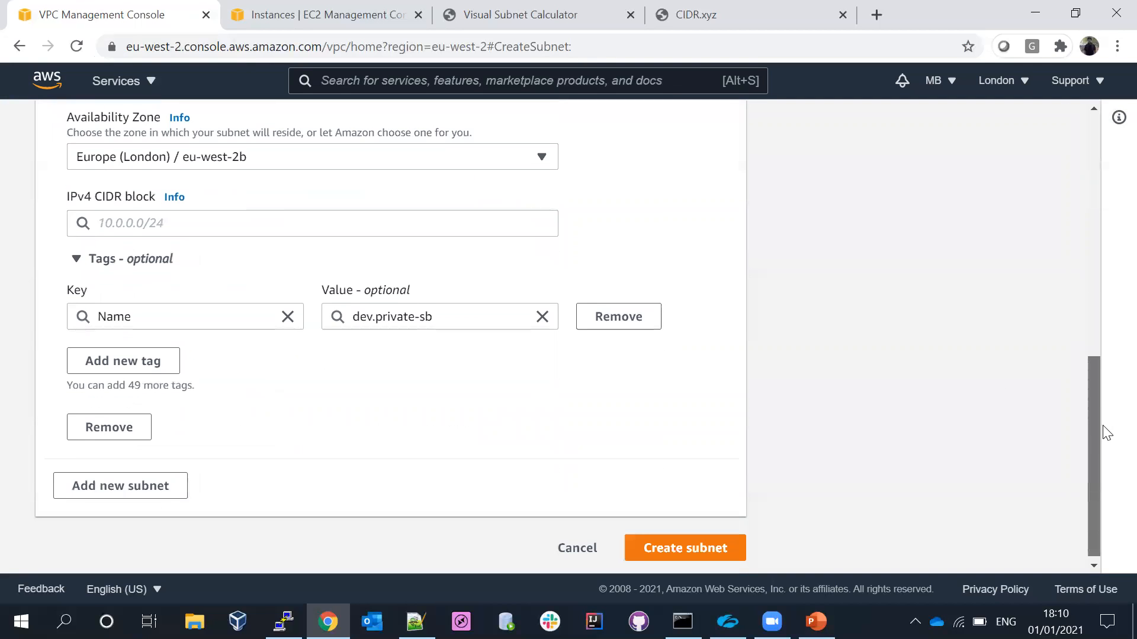
pyautogui.click(139, 219)
pyautogui.hotkey('ctrl', 'v')
pyautogui.click(133, 246)
pyautogui.click(675, 539)
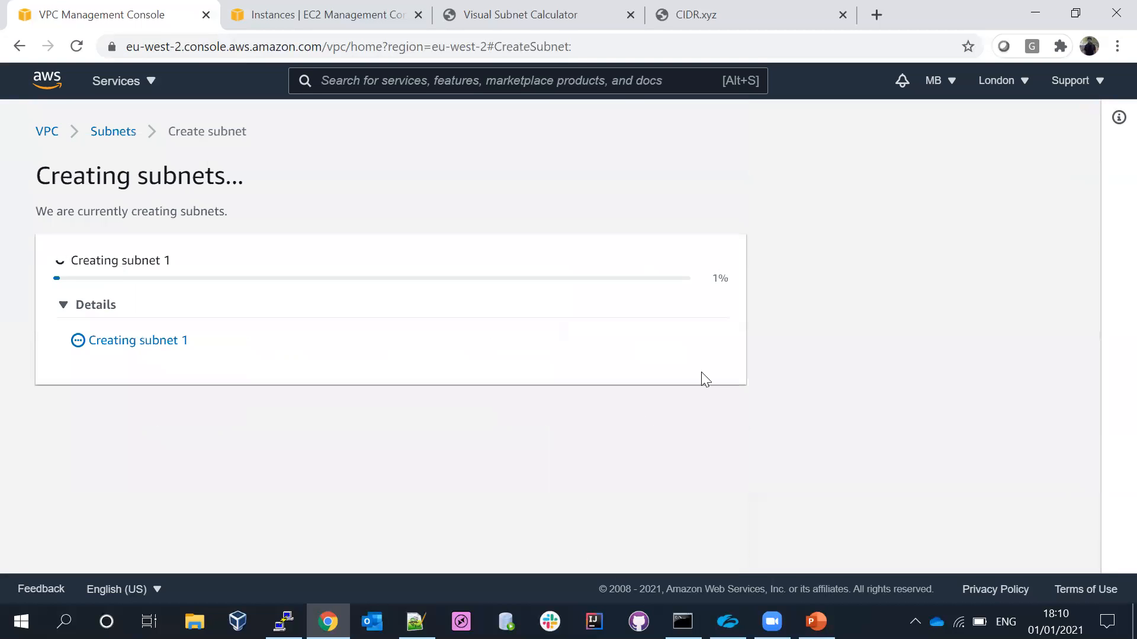
# - Copy 10.0.1.128/25 from the Visual Subnet Calculator and start a fourth subnet in dev.vpc
pyautogui.click(572, 13)
pyautogui.moveTo(86, 372)
pyautogui.mouseDown()
pyautogui.moveTo(7, 379)
pyautogui.moveTo(99, 368)
pyautogui.mouseUp()
pyautogui.hotkey('ctrl', 'c')
pyautogui.click(13, 370)
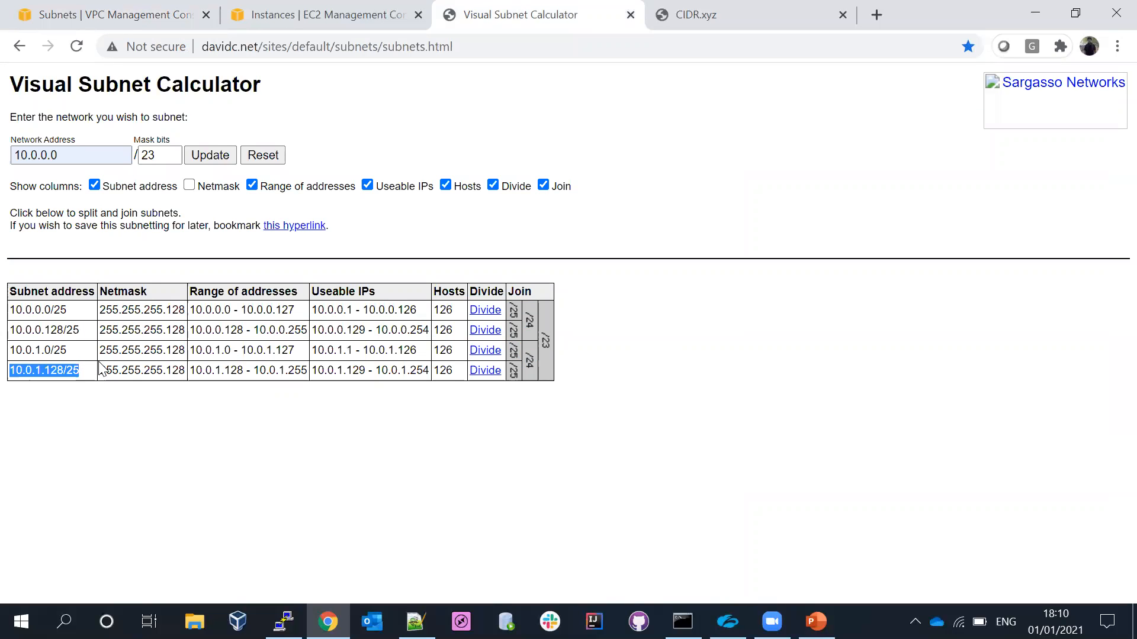
pyautogui.click(125, 11)
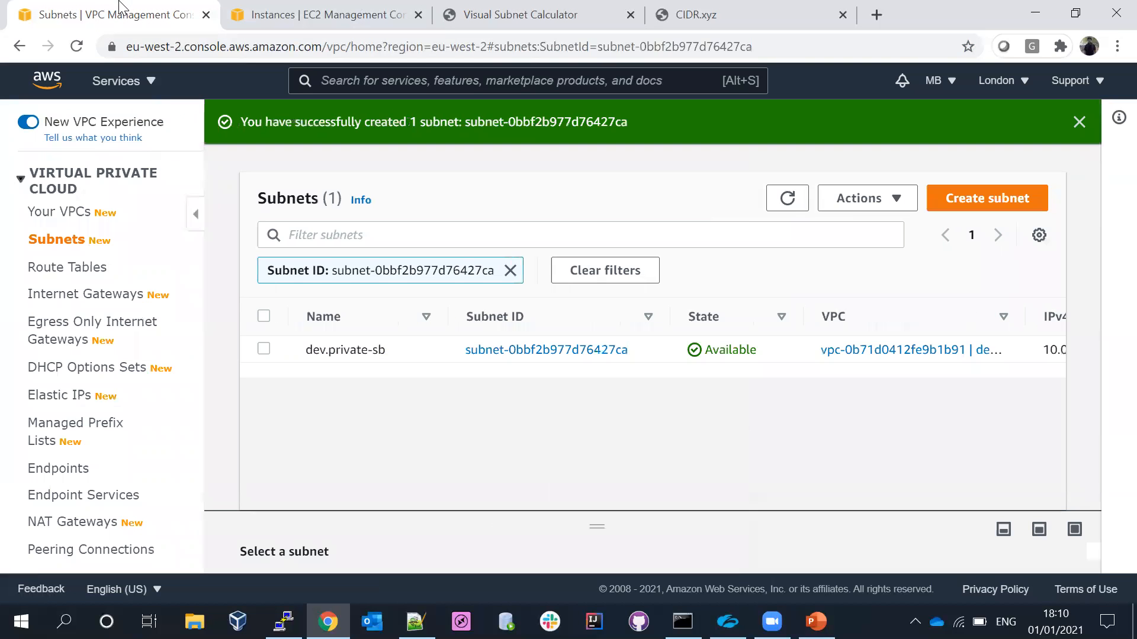
pyautogui.click(966, 204)
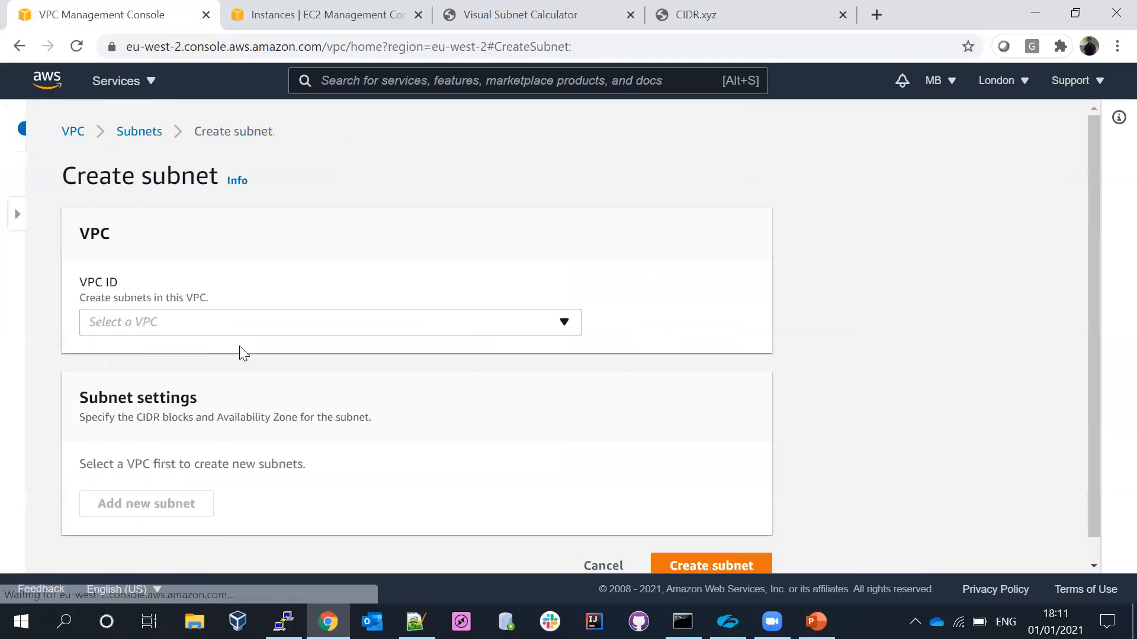
pyautogui.click(165, 330)
pyautogui.click(99, 388)
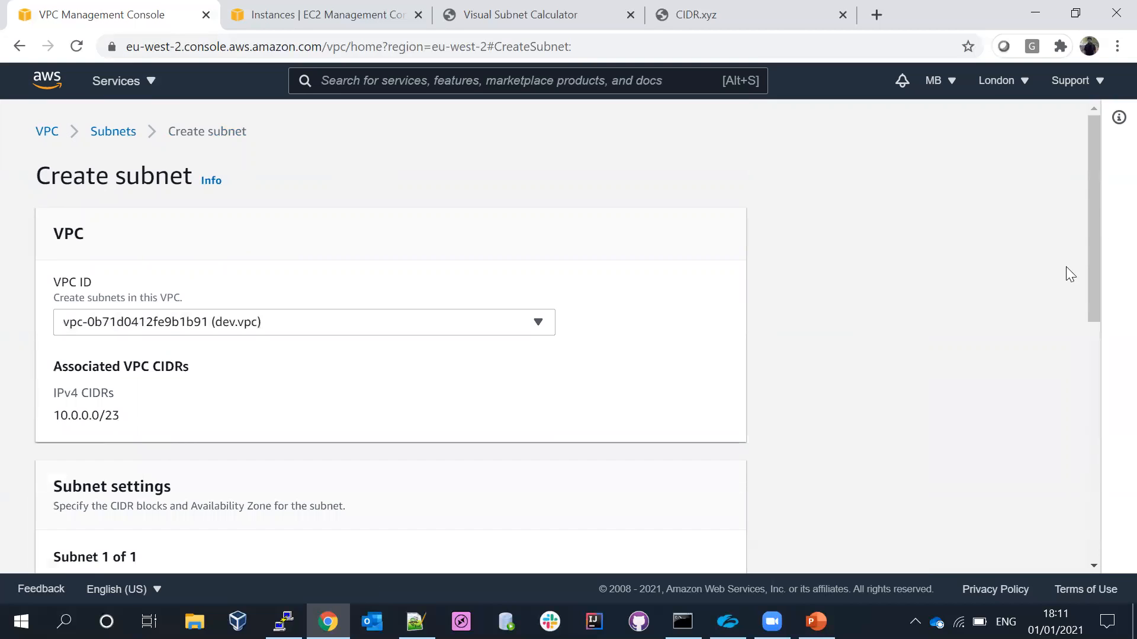
# - Name the fourth subnet dev.public-2b and set its availability zone to Europe (London) / eu-west-2b
pyautogui.moveTo(1099, 188); pyautogui.dragTo(1093, 318)
pyautogui.click(264, 311)
pyautogui.write('dev.public-2b')
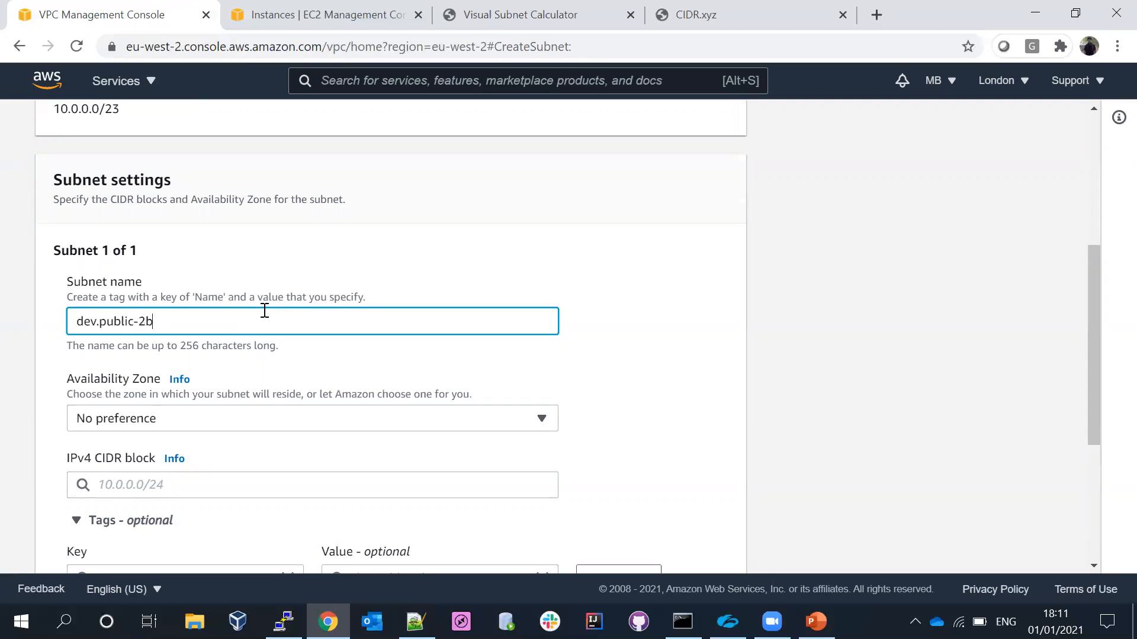
pyautogui.click(624, 295)
pyautogui.click(193, 428)
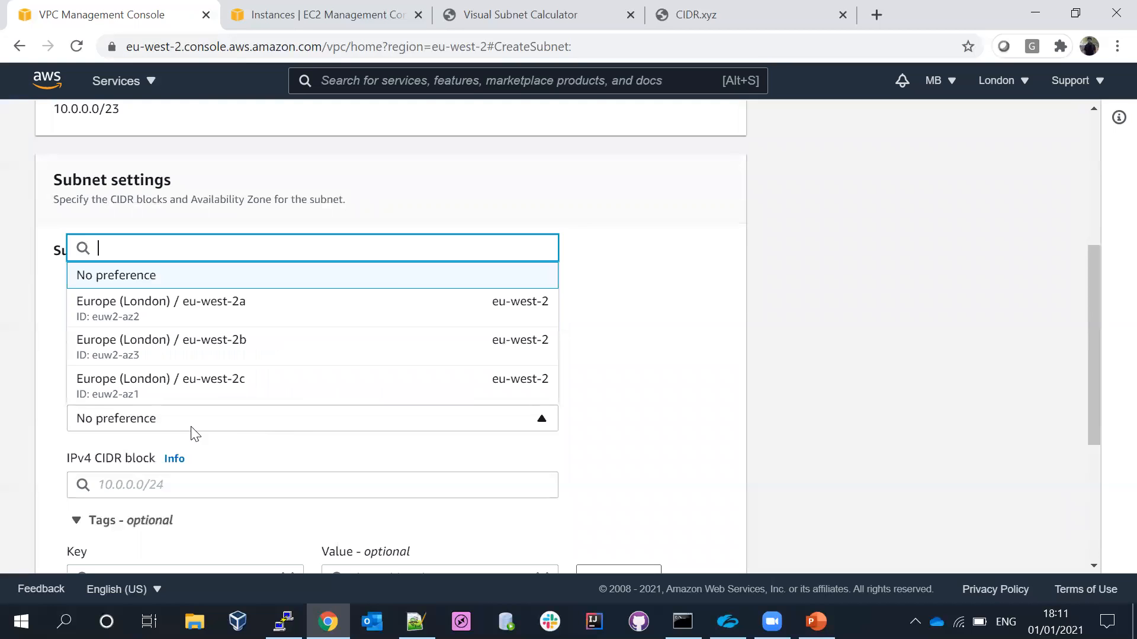
pyautogui.click(169, 361)
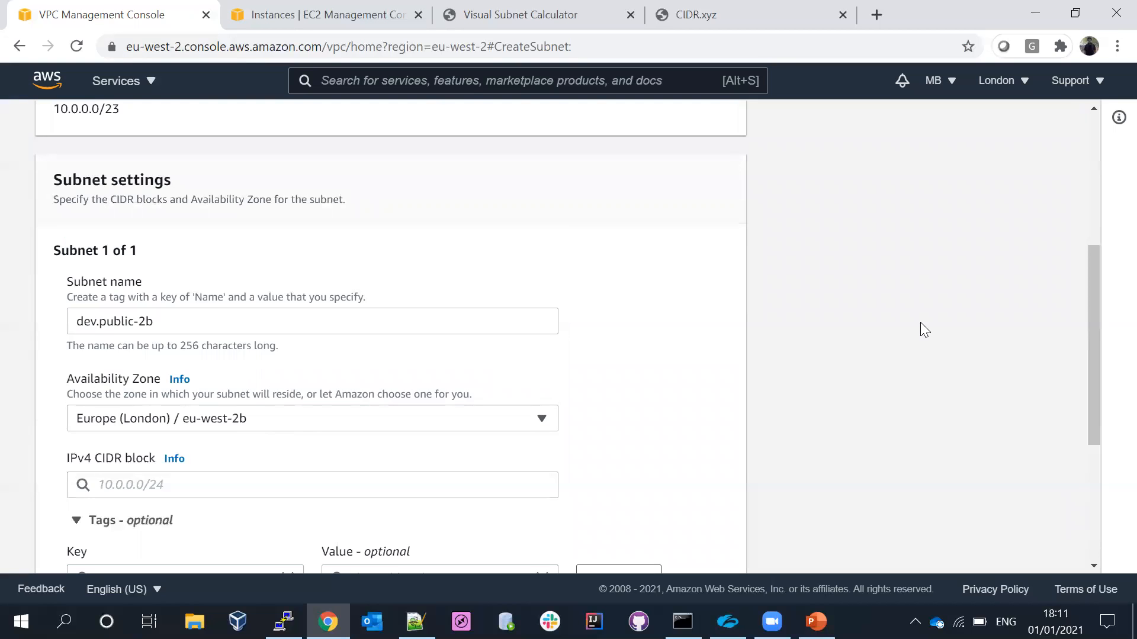
# - Set the dev.public-2b subnet's IPv4 CIDR block to 10.0.1.128/25 and create the subnet
pyautogui.click(402, 485)
pyautogui.hotkey('ctrl', 'v')
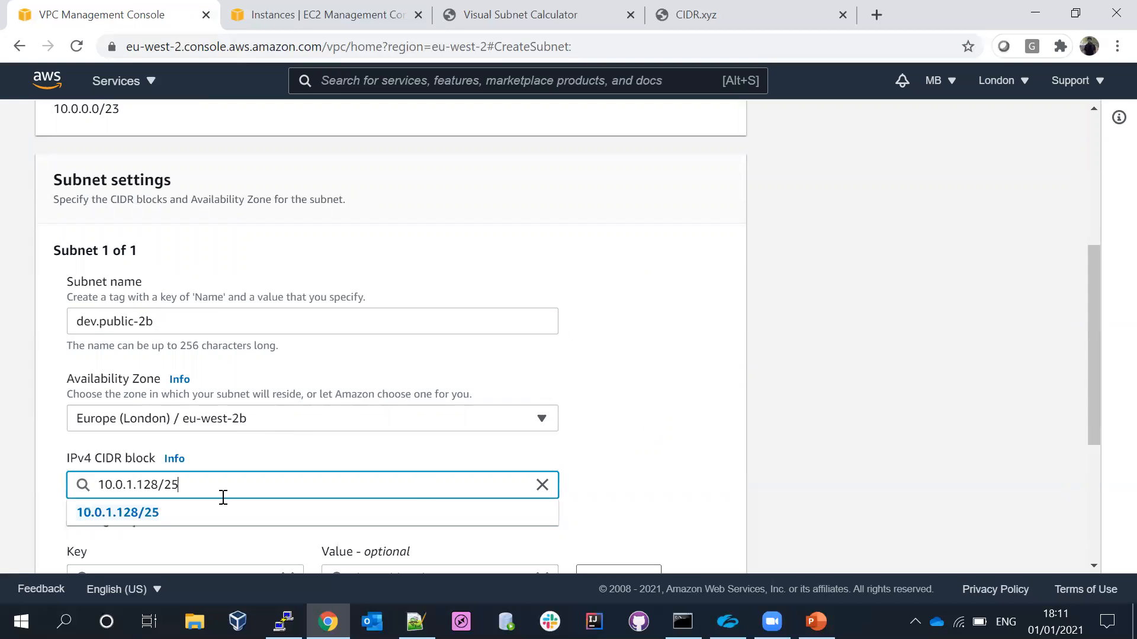
pyautogui.click(127, 514)
pyautogui.moveTo(1093, 313); pyautogui.dragTo(1084, 478)
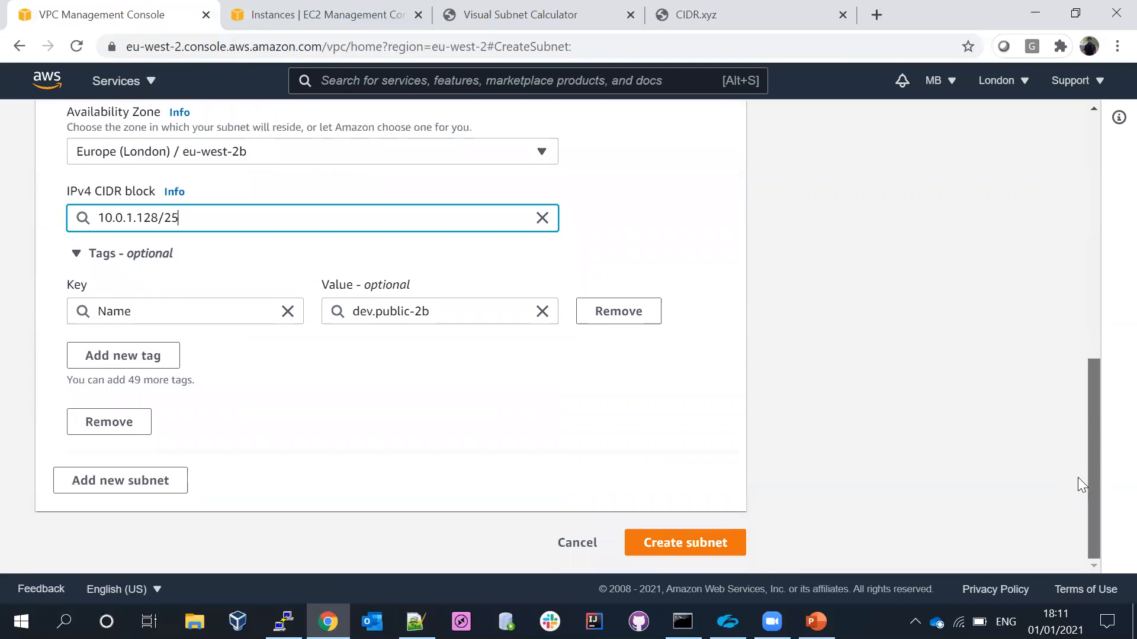
pyautogui.click(708, 541)
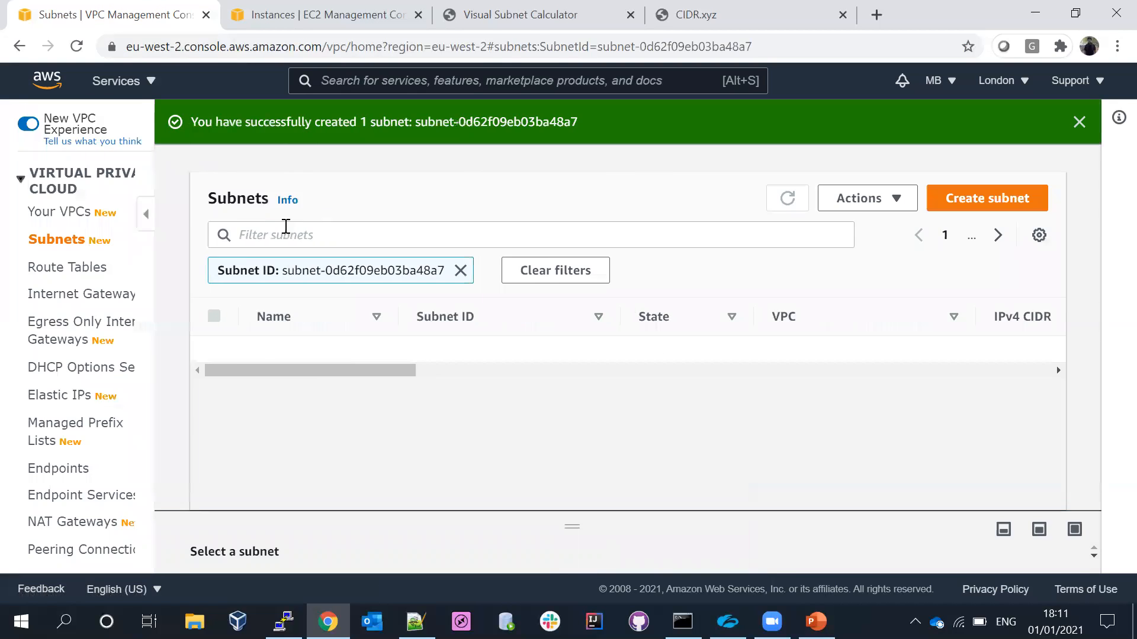
# - Replace the subnet ID filter with a search for "dev." to review all the dev subnets
pyautogui.click(510, 269)
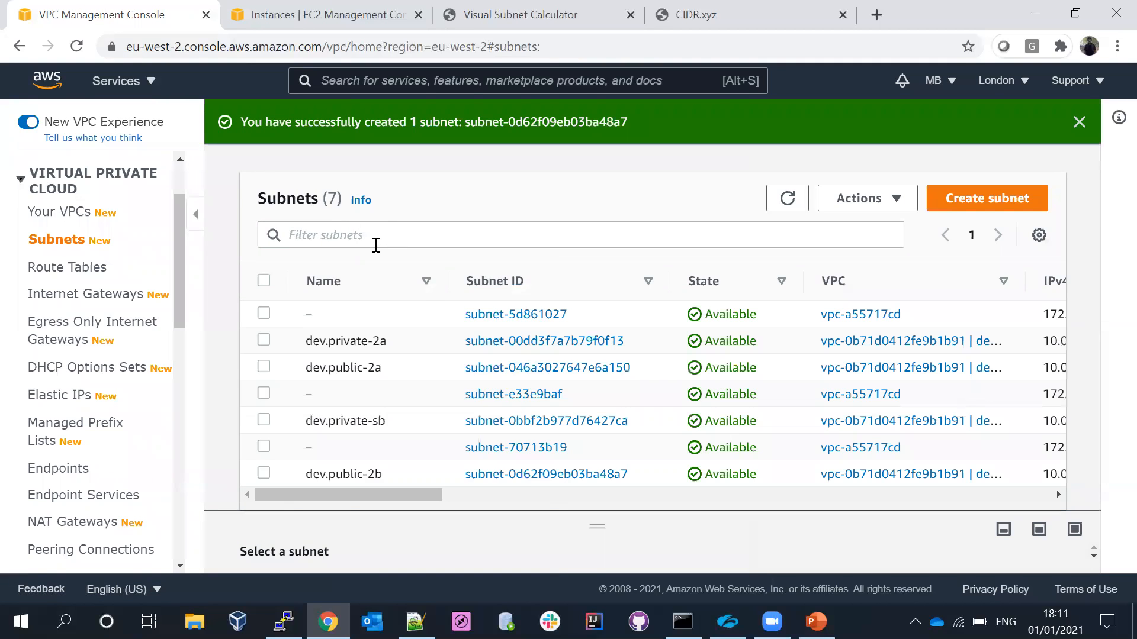
pyautogui.click(376, 240)
pyautogui.write('dev.')
pyautogui.press('Return')
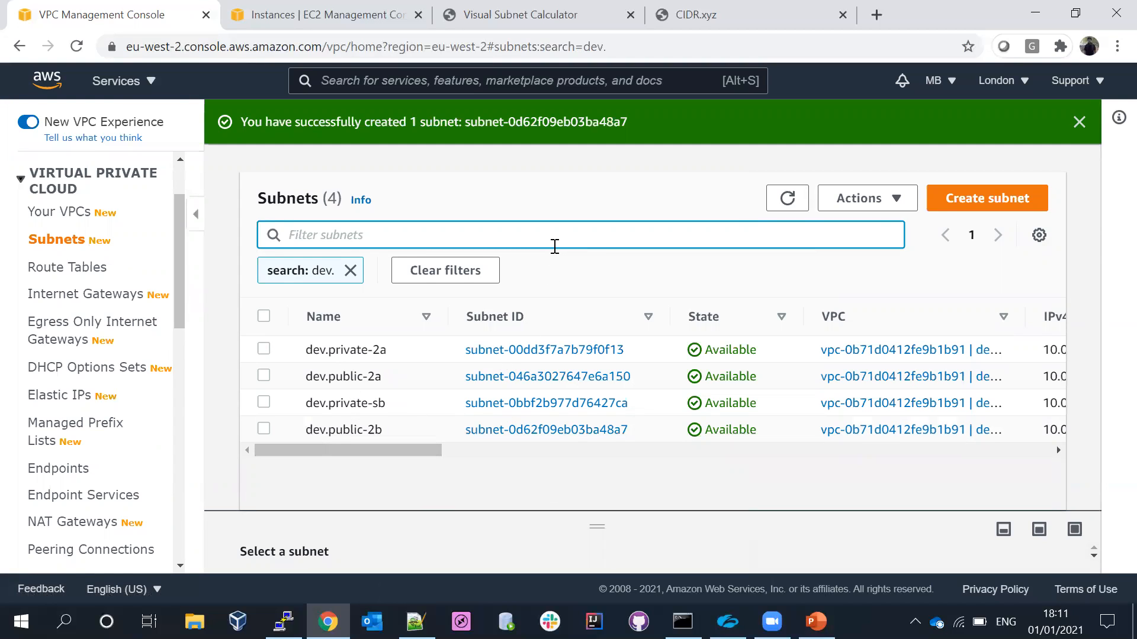
# - Check the VPC demo steps on the PowerPoint slide, return to the AWS console and open the route tables list
pyautogui.click(816, 622)
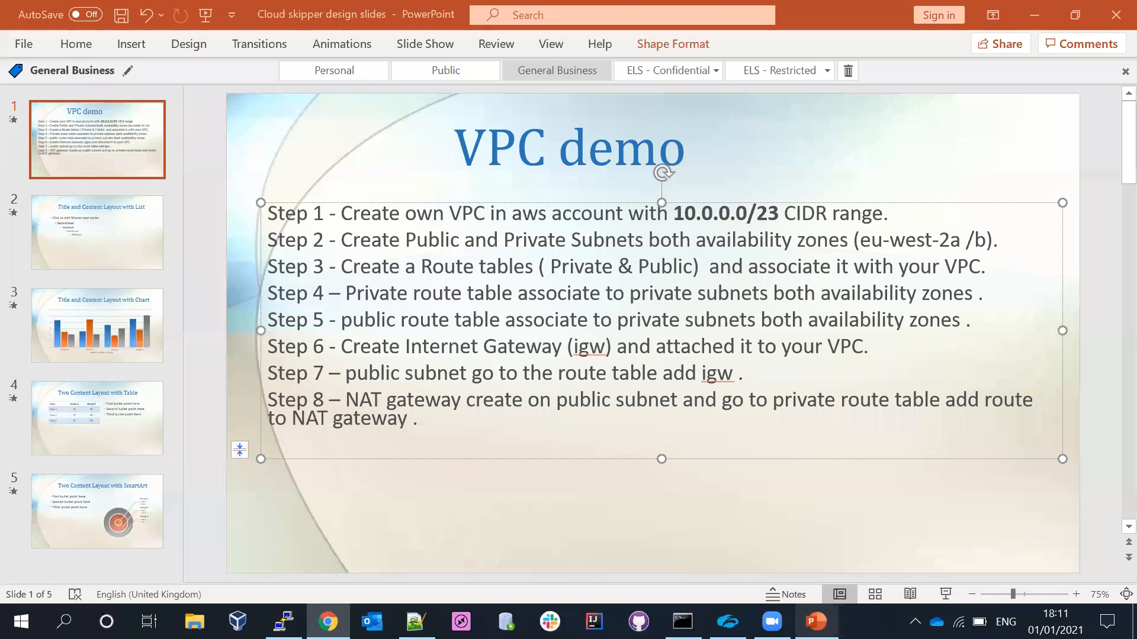
pyautogui.hotkey('alt', 'Tab')
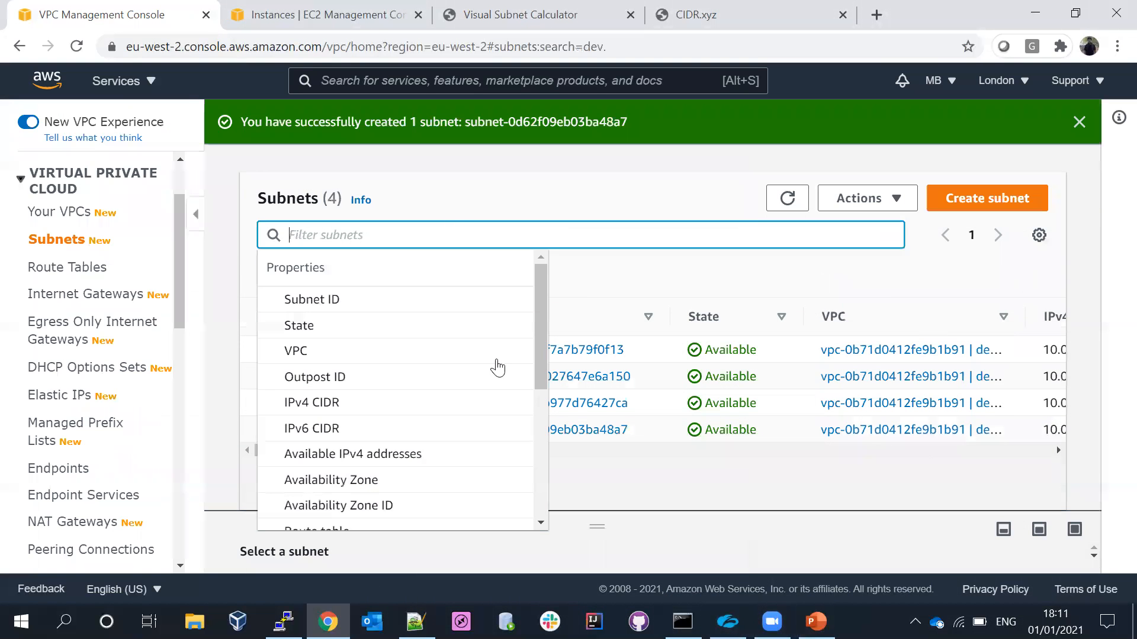
pyautogui.click(449, 215)
pyautogui.moveTo(178, 229)
pyautogui.mouseDown()
pyautogui.moveTo(178, 264)
pyautogui.moveTo(175, 224)
pyautogui.mouseUp()
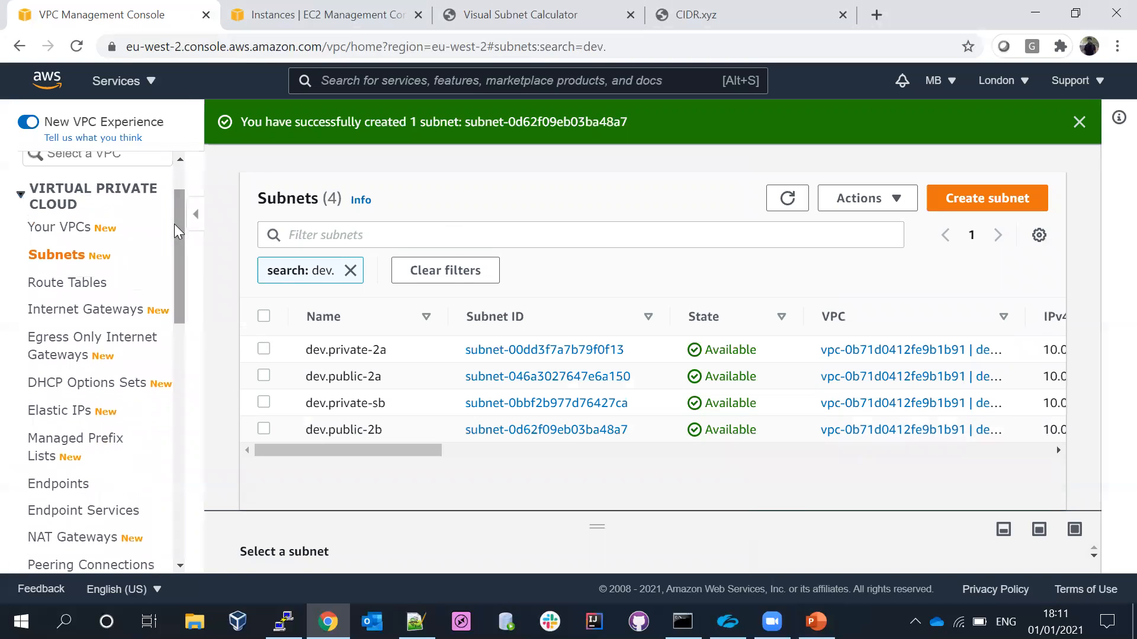
pyautogui.click(44, 283)
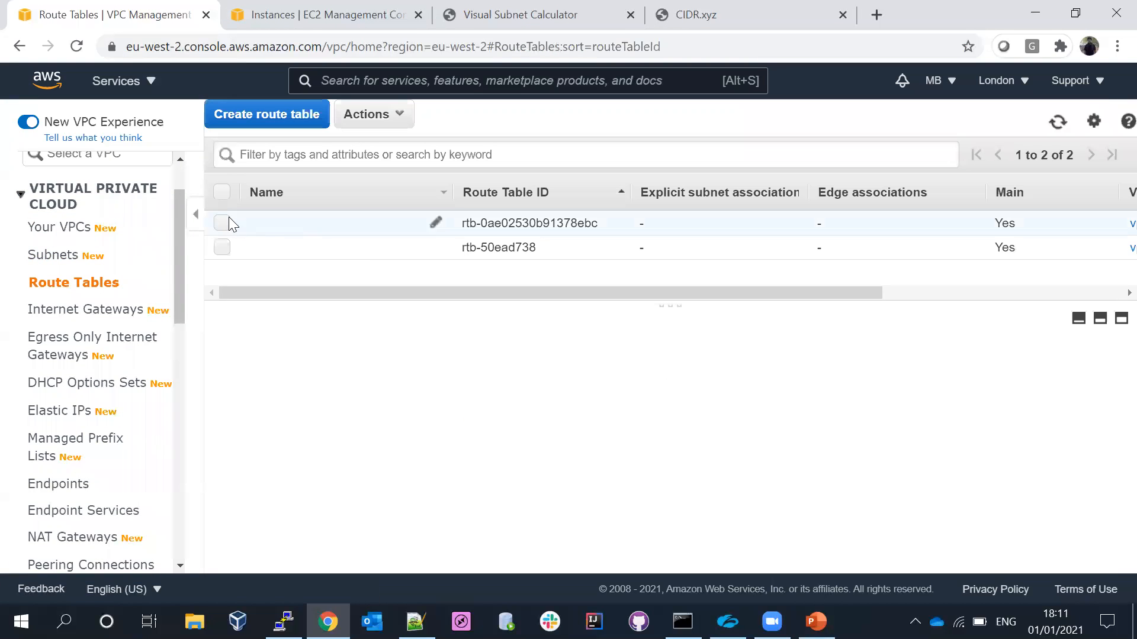
# - Identify the route table belonging to dev.vpc, name it public-dev-RT and copy that name
pyautogui.moveTo(527, 296); pyautogui.dragTo(771, 304)
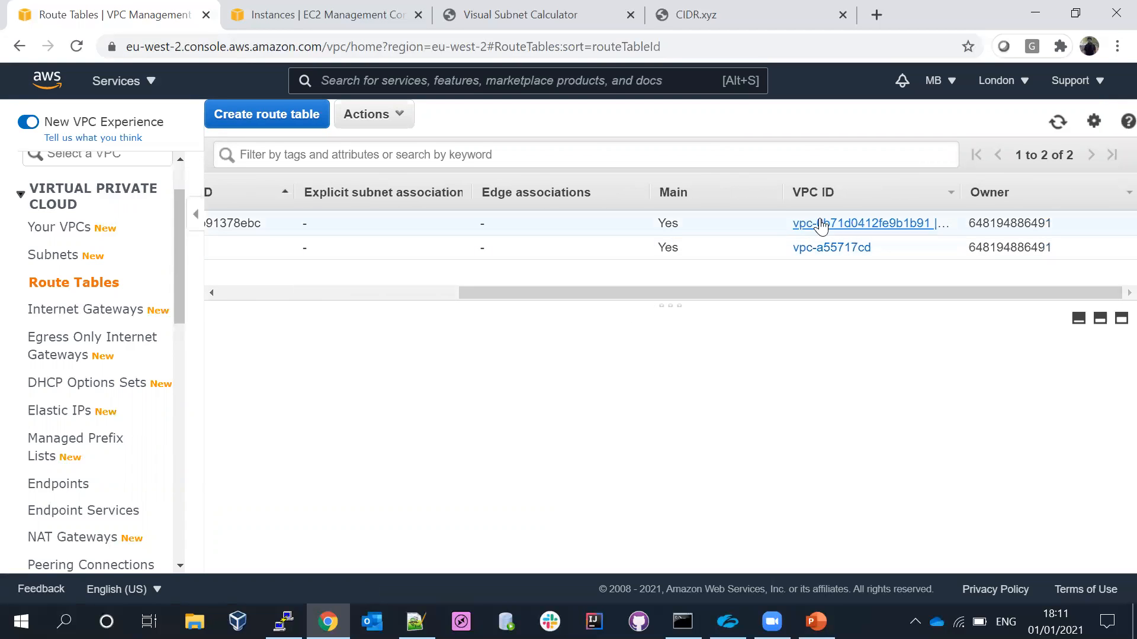
pyautogui.moveTo(577, 291); pyautogui.dragTo(265, 305)
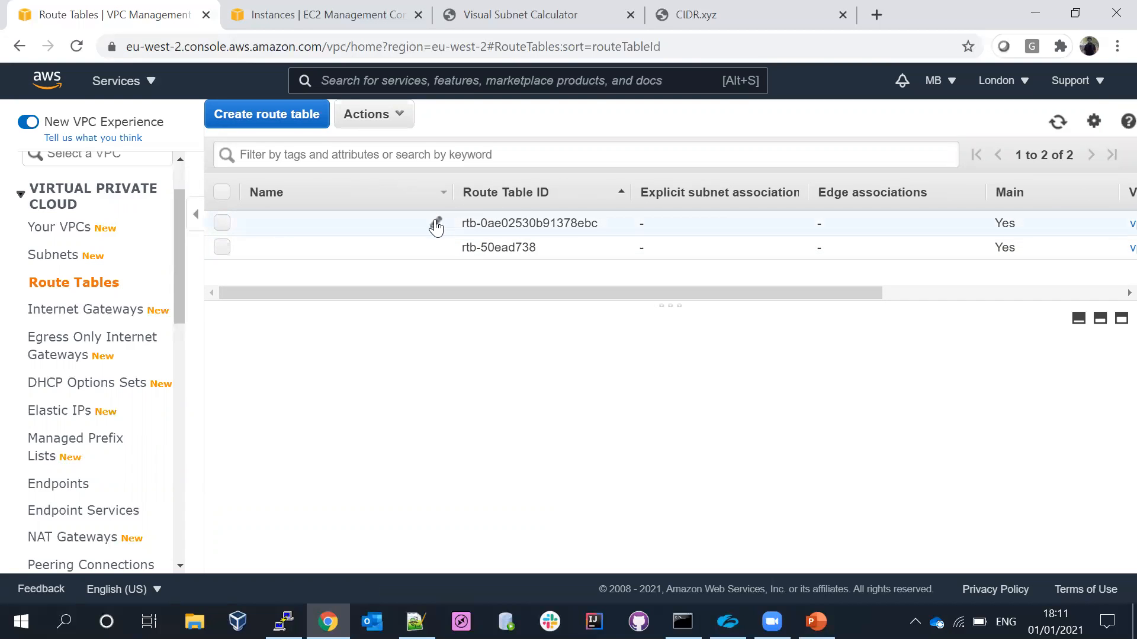
pyautogui.click(438, 223)
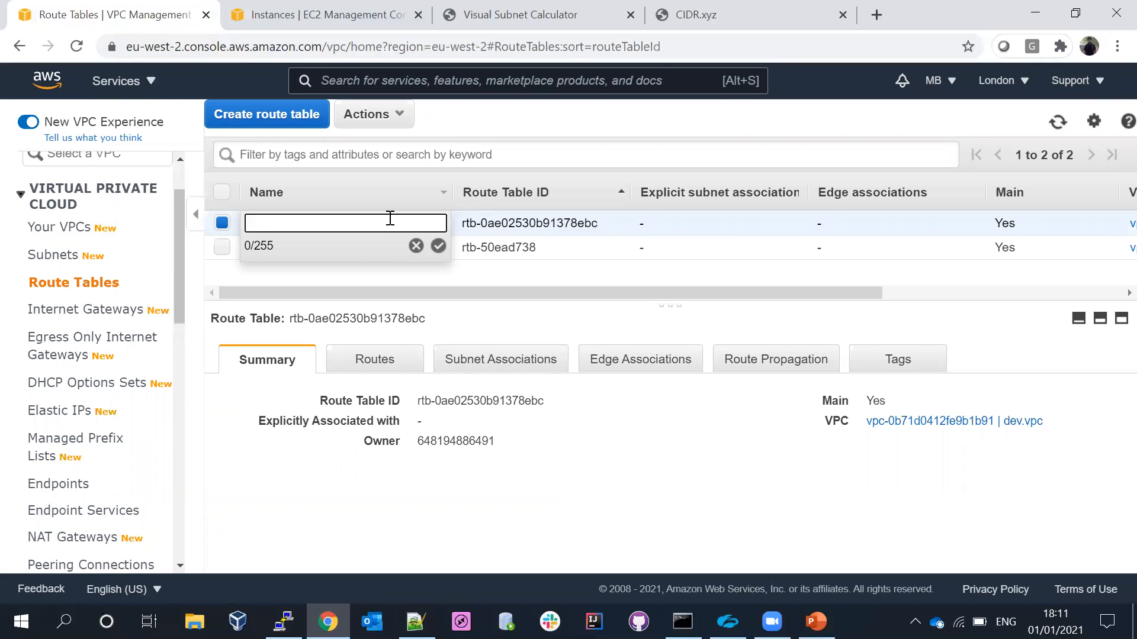
pyautogui.write('public-')
pyautogui.write('dev-RT')
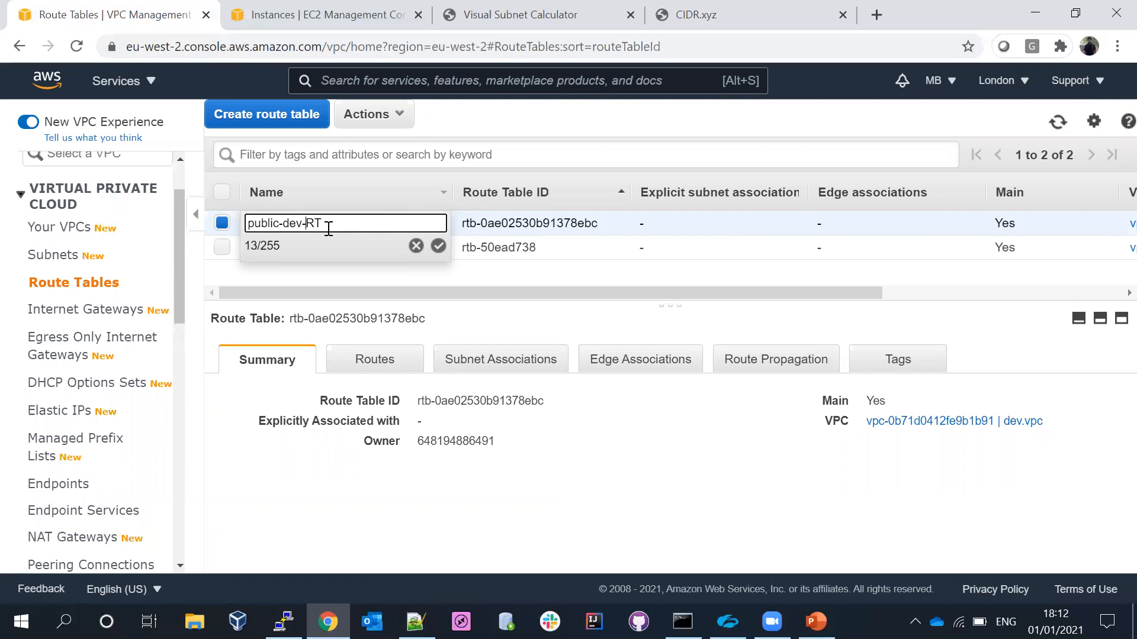
pyautogui.write('-')
pyautogui.moveTo(345, 223); pyautogui.dragTo(221, 234)
pyautogui.hotkey('ctrl', 'c')
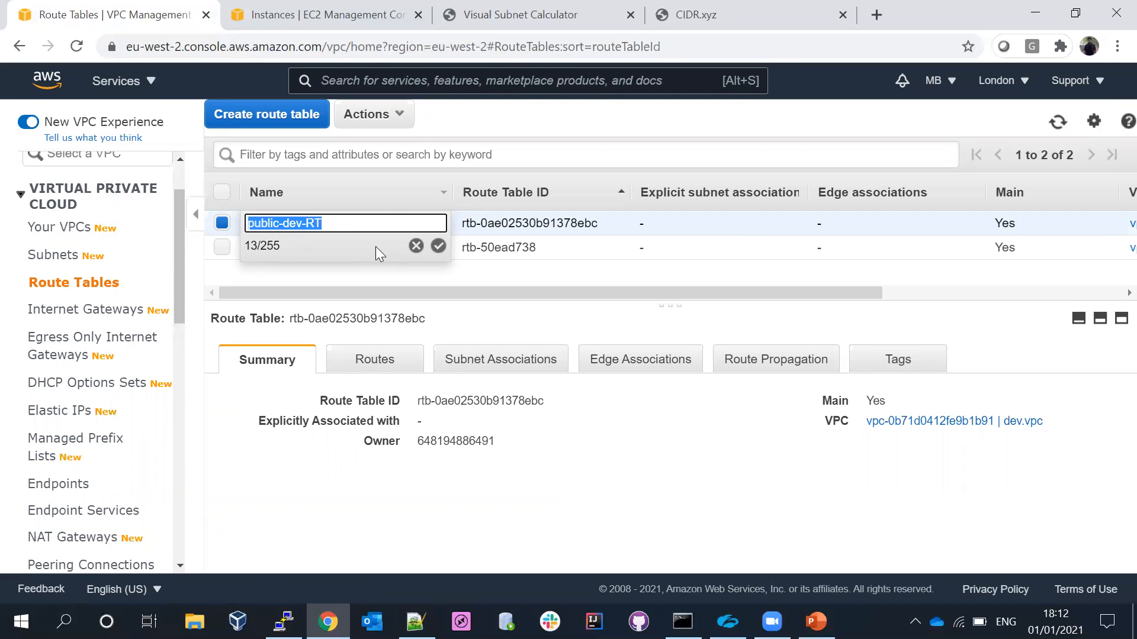
pyautogui.click(438, 246)
# - Start a new route table and name it private-dev-RT, adapting the copied public route table name
pyautogui.click(267, 112)
pyautogui.click(315, 233)
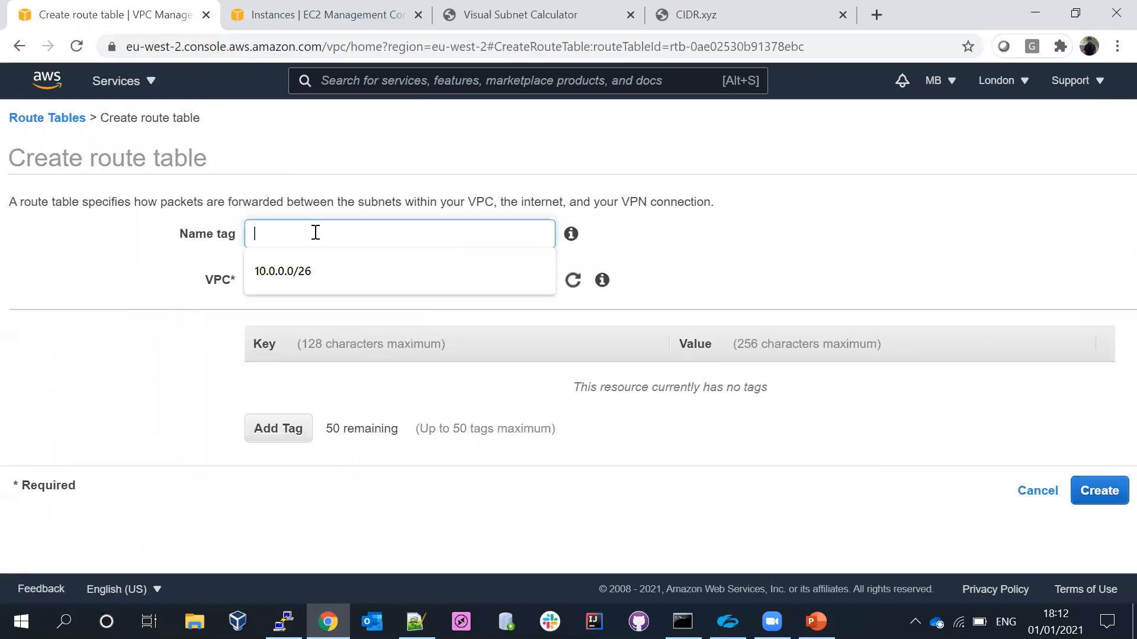
pyautogui.hotkey('ctrl', 'v')
pyautogui.press('BackSpace')
pyautogui.press('BackSpace')
pyautogui.press('BackSpace')
pyautogui.press('BackSpace')
pyautogui.press('BackSpace')
pyautogui.press('BackSpace')
pyautogui.press('BackSpace')
pyautogui.press('BackSpace')
pyautogui.press('BackSpace')
pyautogui.press('BackSpace')
pyautogui.press('BackSpace')
pyautogui.press('BackSpace')
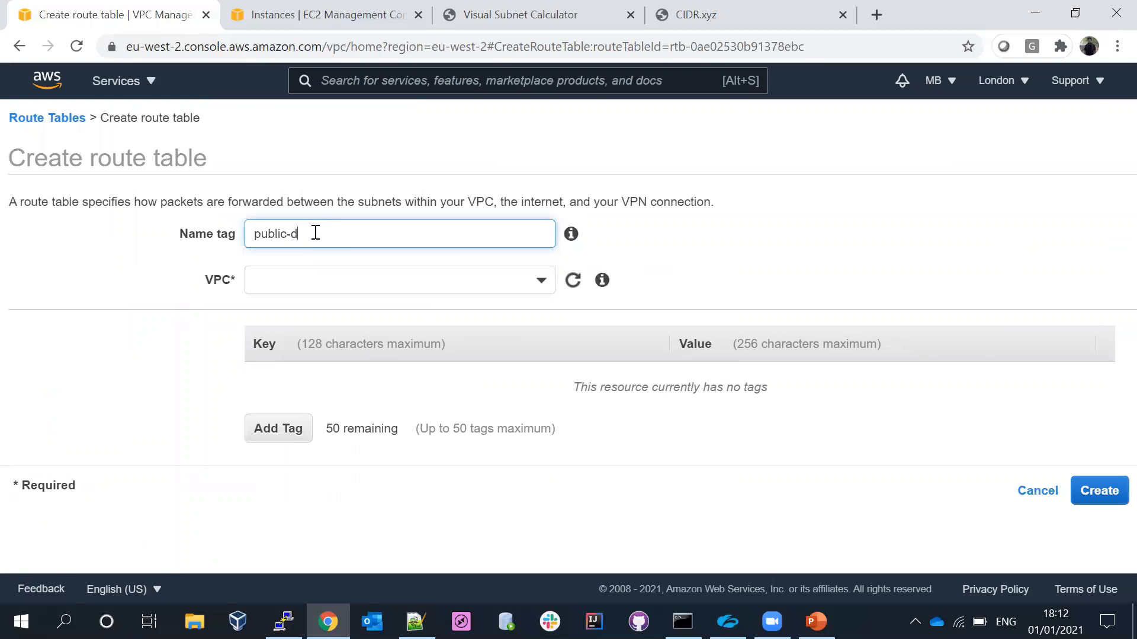
pyautogui.click(599, 231)
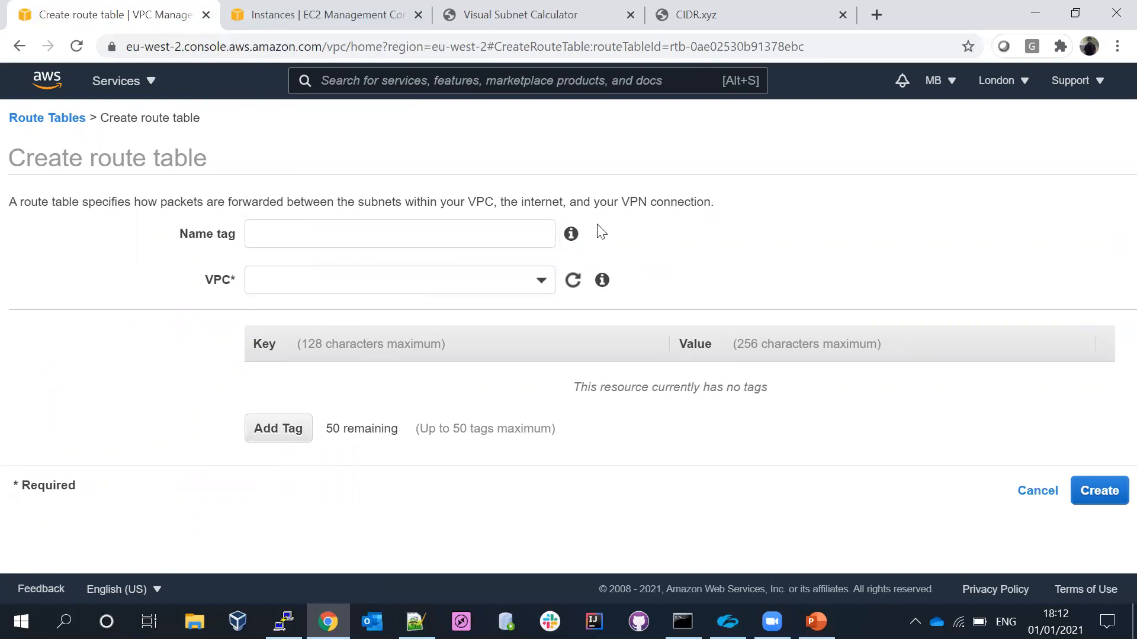
pyautogui.click(281, 236)
pyautogui.hotkey('ctrl', 'v')
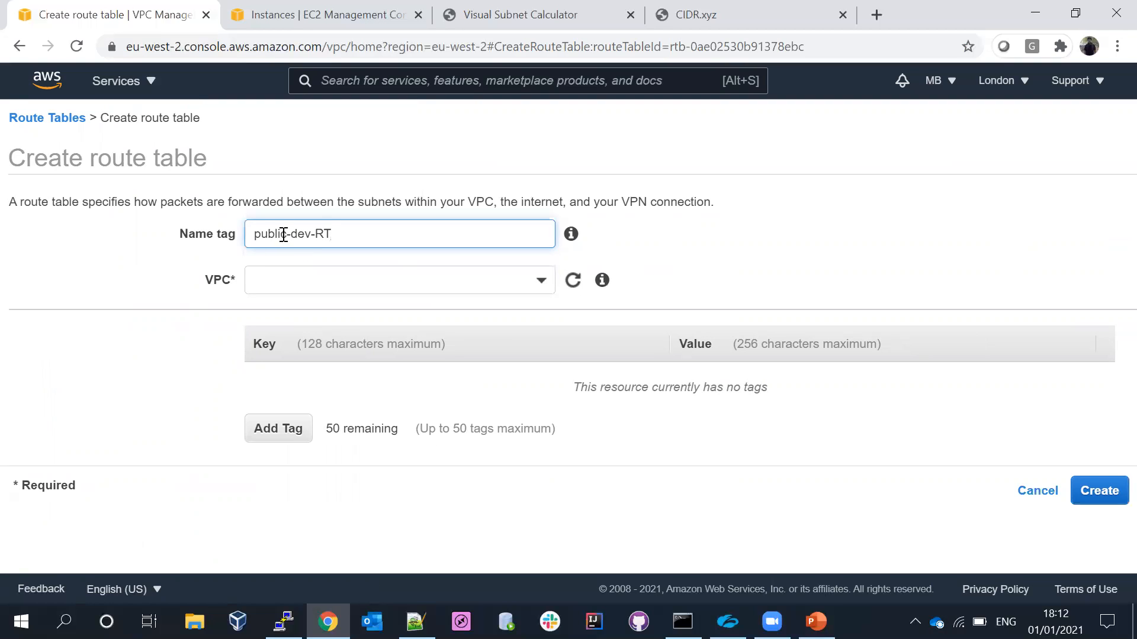
pyautogui.doubleClick(254, 237)
pyautogui.write('private')
# - Assign the new route table to dev.vpc, create it and return to the route tables list
pyautogui.click(320, 283)
pyautogui.click(332, 374)
pyautogui.tripleClick(261, 282)
pyautogui.press('BackSpace')
pyautogui.click(448, 279)
pyautogui.click(359, 354)
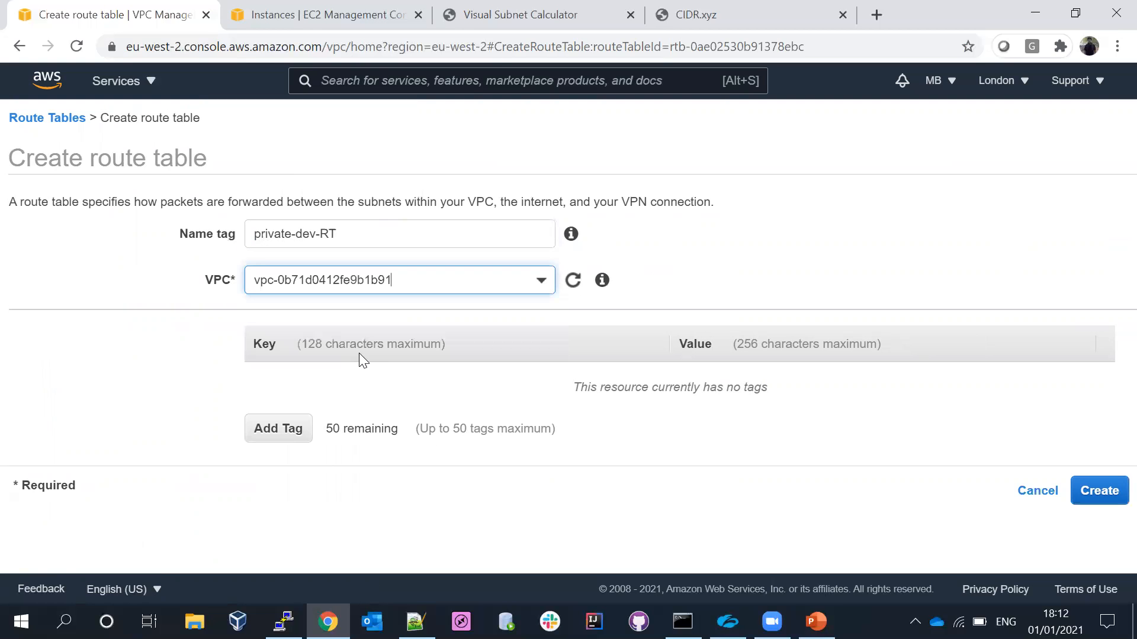
pyautogui.click(1097, 489)
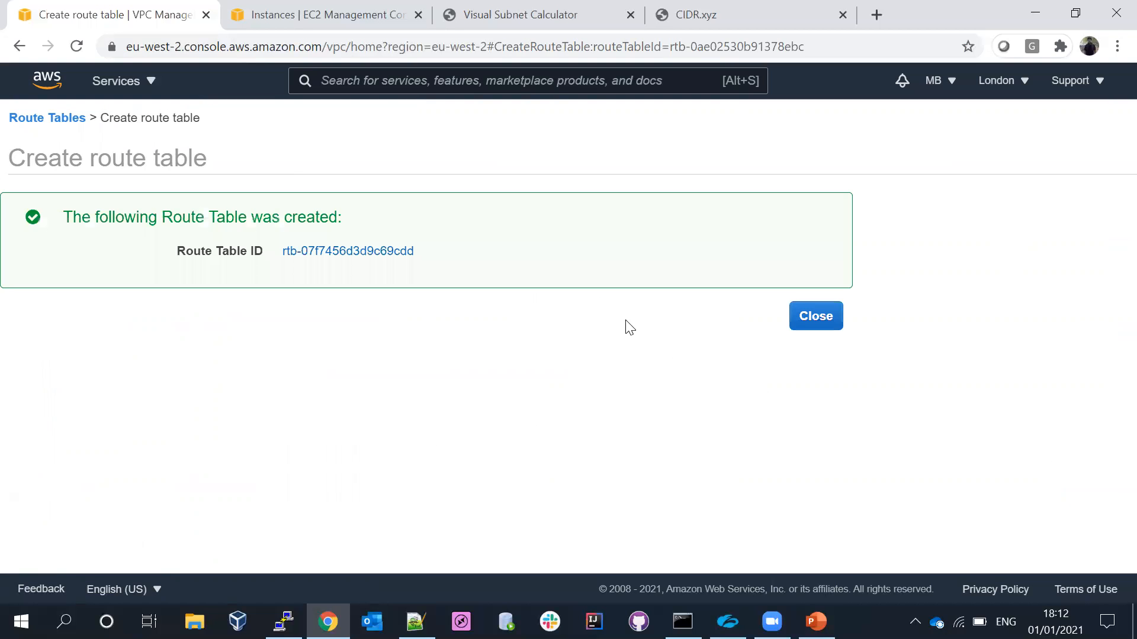
pyautogui.click(813, 320)
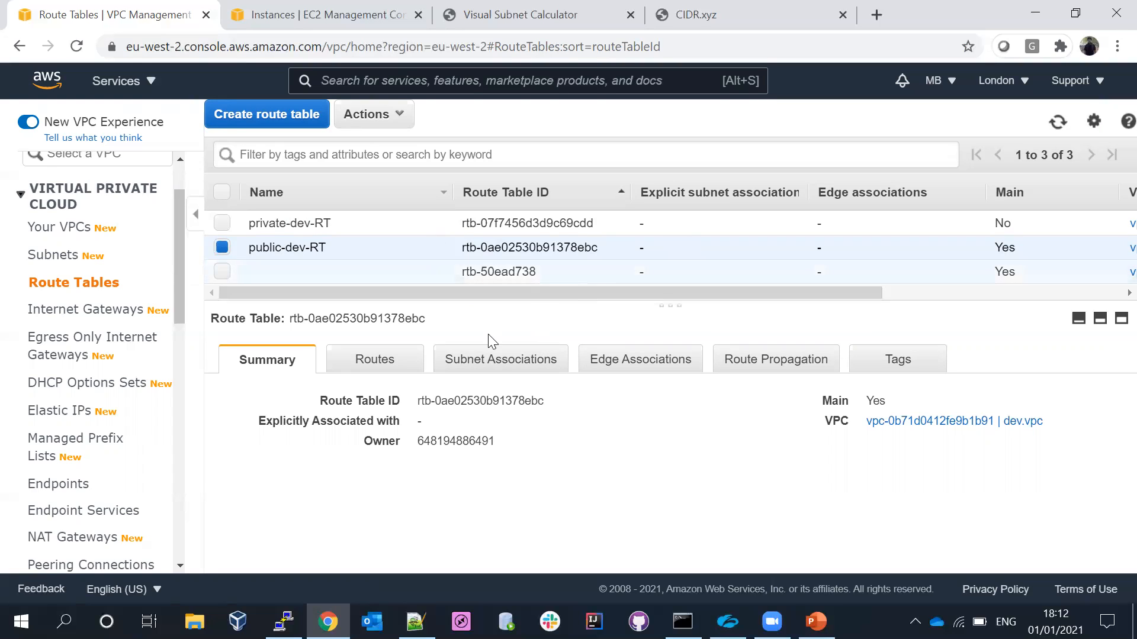
# - Associate the dev.public-2a and dev.public-2b subnets with the public-dev-RT route table and save
pyautogui.click(493, 362)
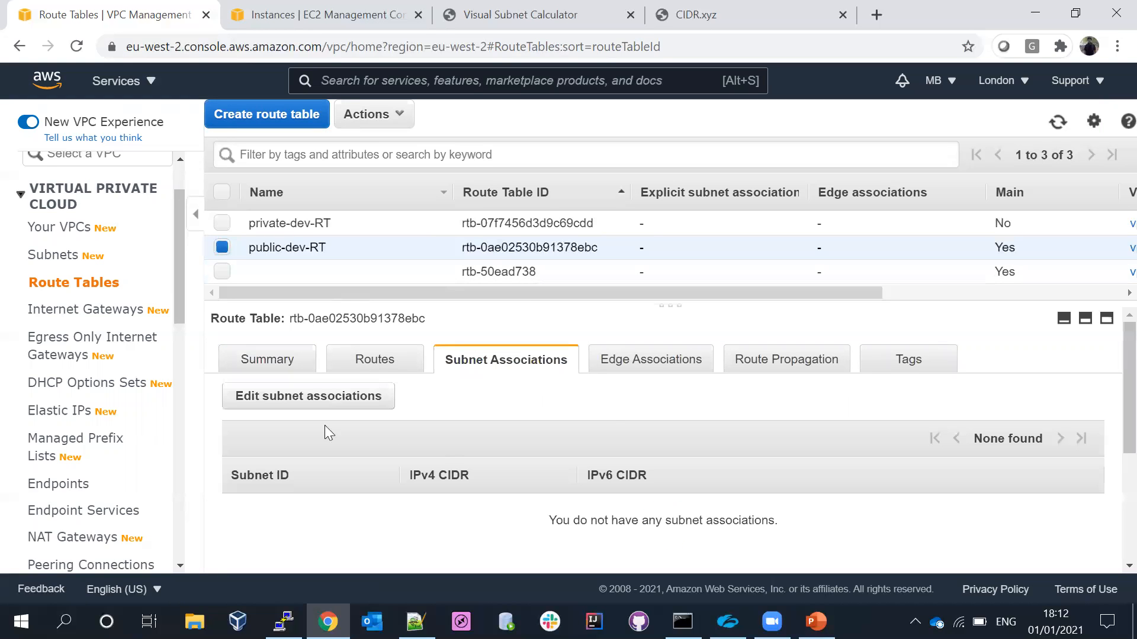
pyautogui.click(286, 402)
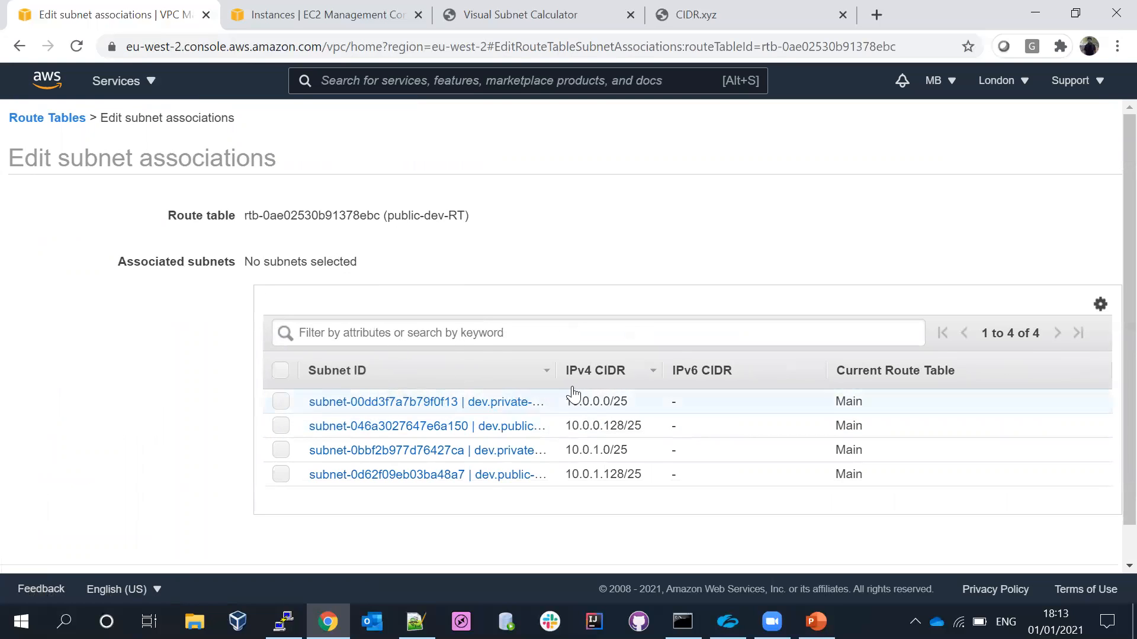
pyautogui.moveTo(555, 370); pyautogui.dragTo(691, 370)
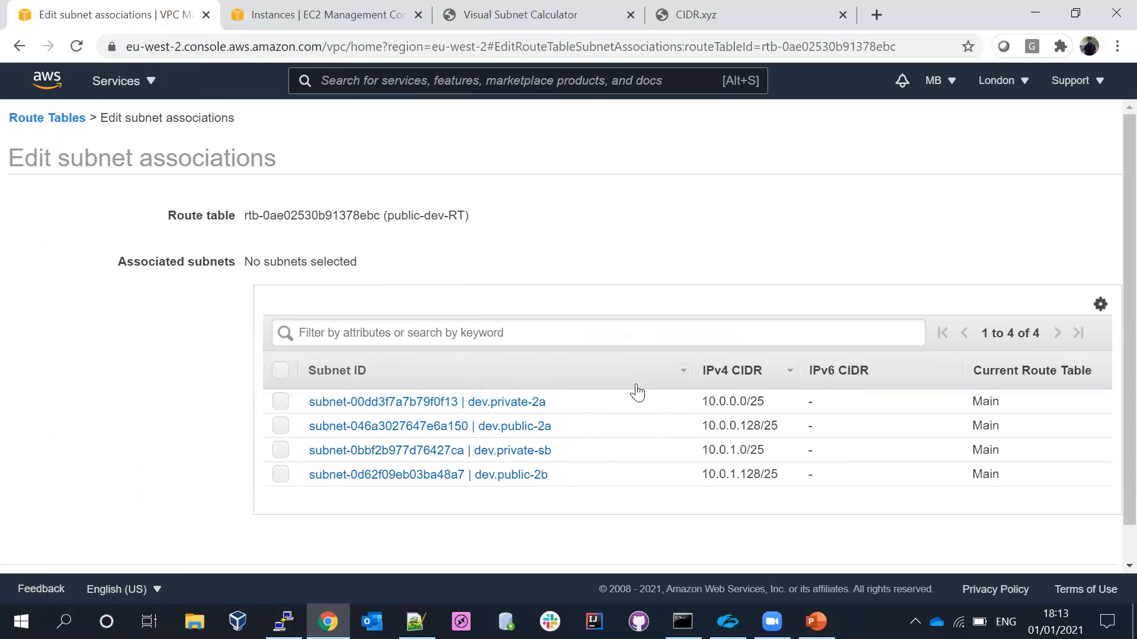
pyautogui.click(281, 427)
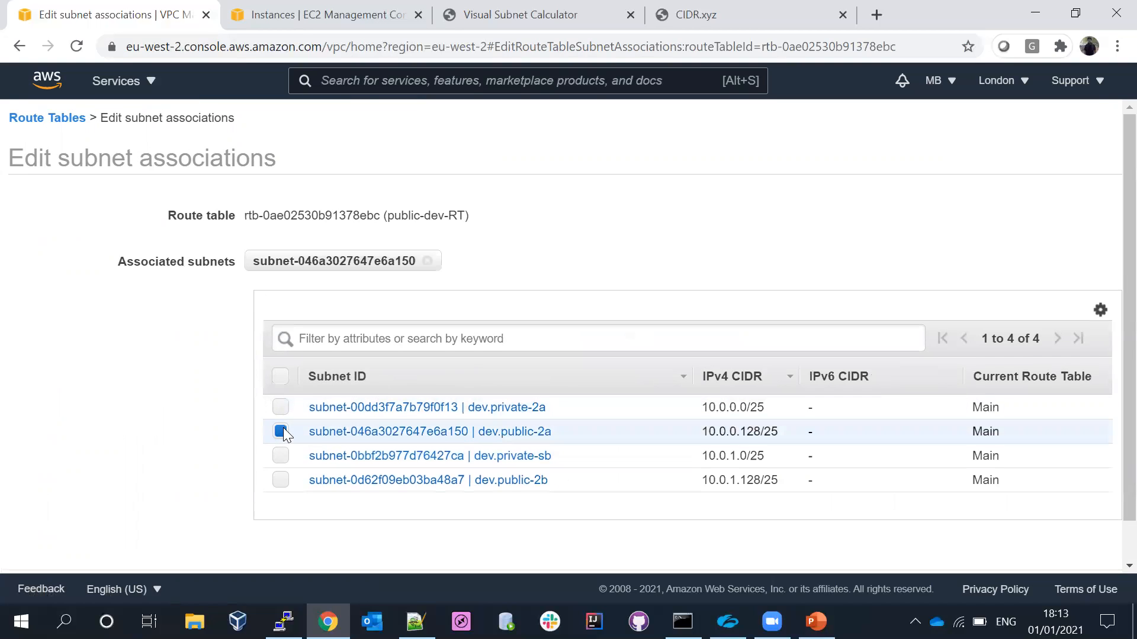
pyautogui.click(280, 480)
pyautogui.scroll(-1, 1110, 308)
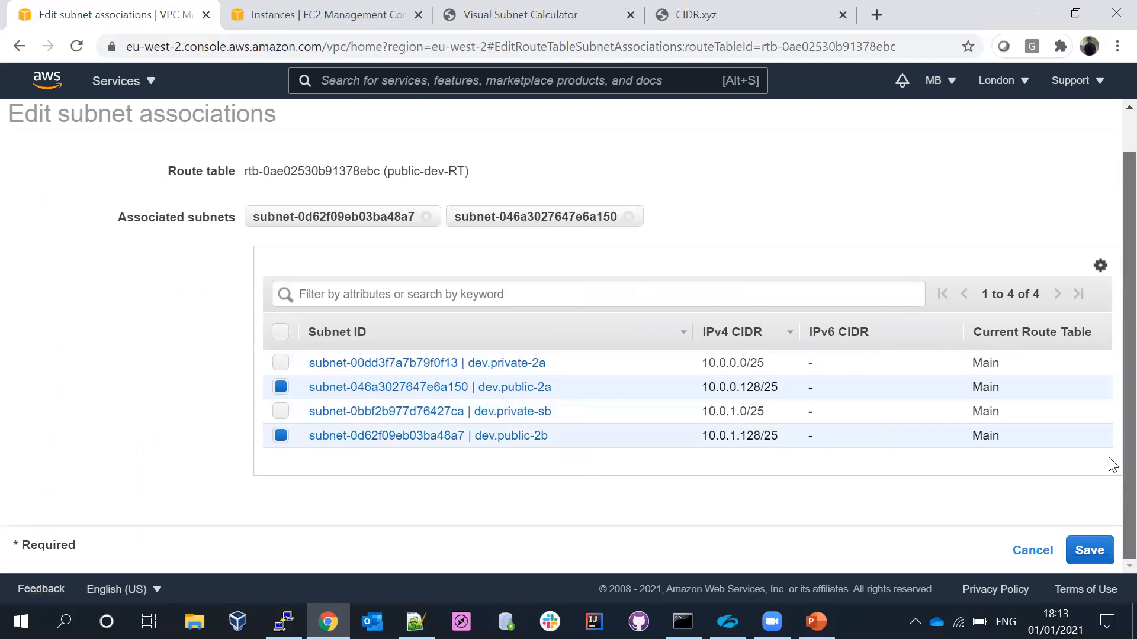
pyautogui.click(1089, 550)
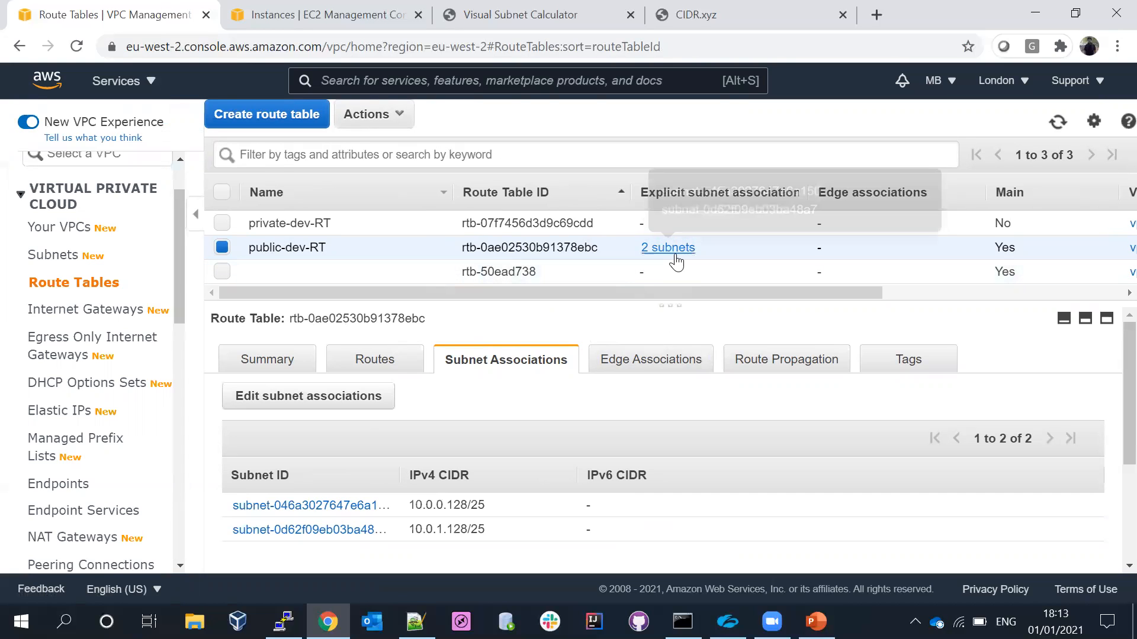
# - Associate the dev.private-2a and dev.private-sb subnets with the private-dev-RT route table and save
pyautogui.click(225, 248)
pyautogui.click(222, 226)
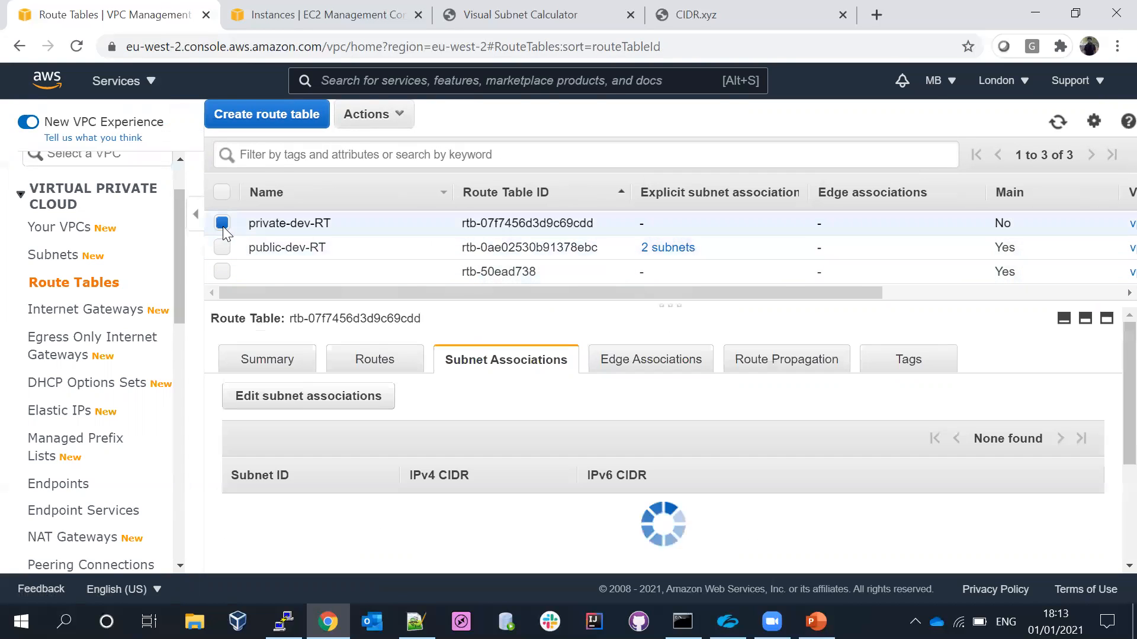
pyautogui.click(280, 401)
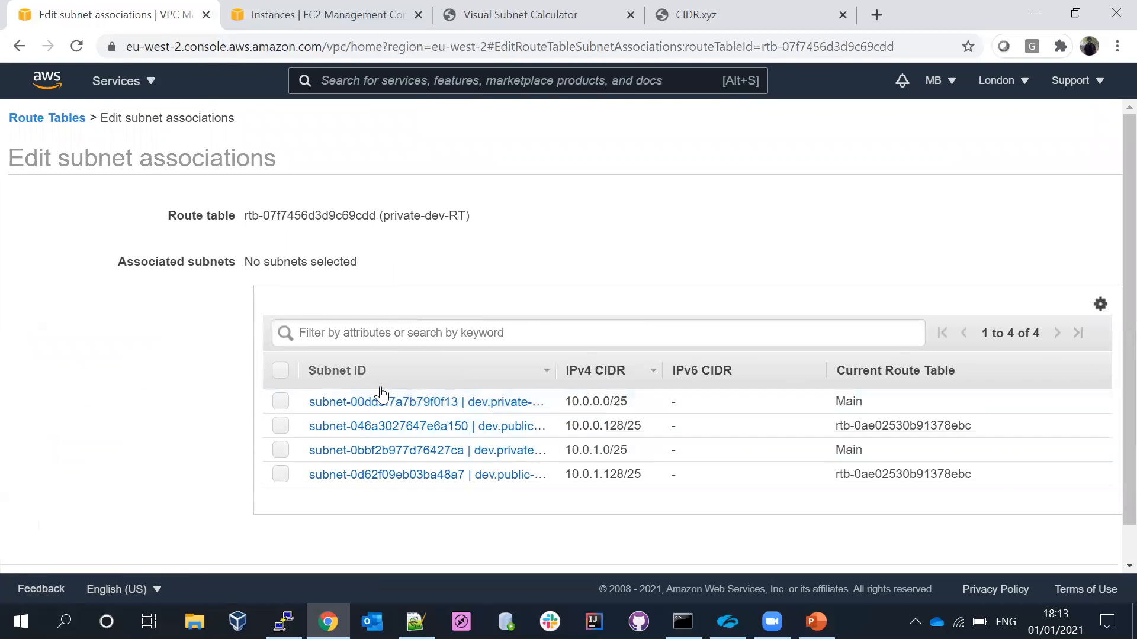
pyautogui.doubleClick(561, 371)
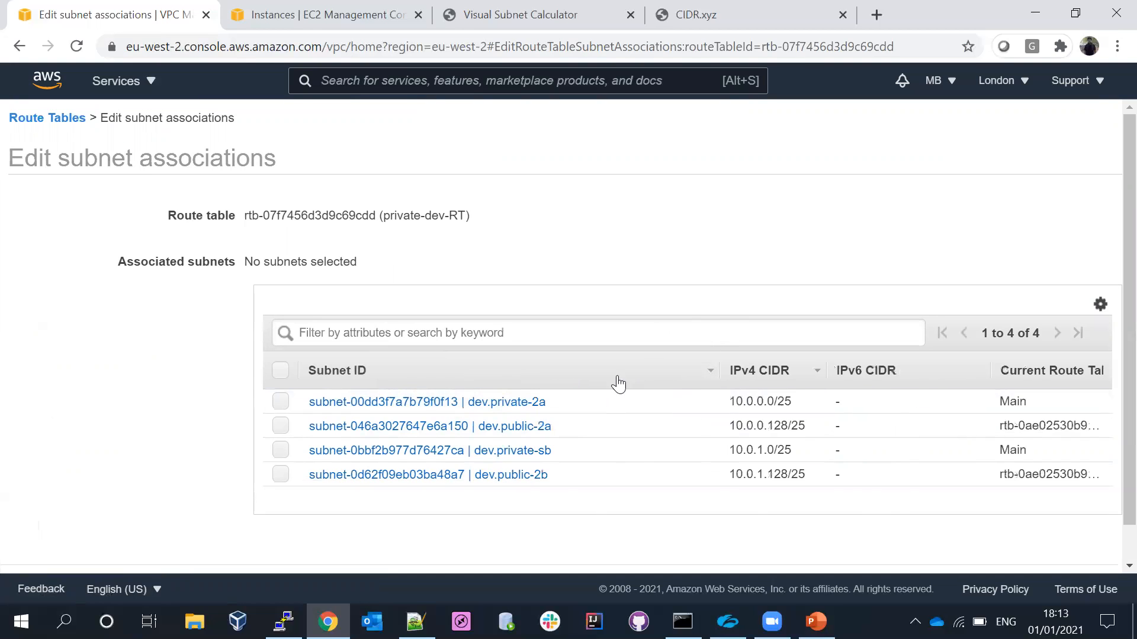
pyautogui.click(281, 401)
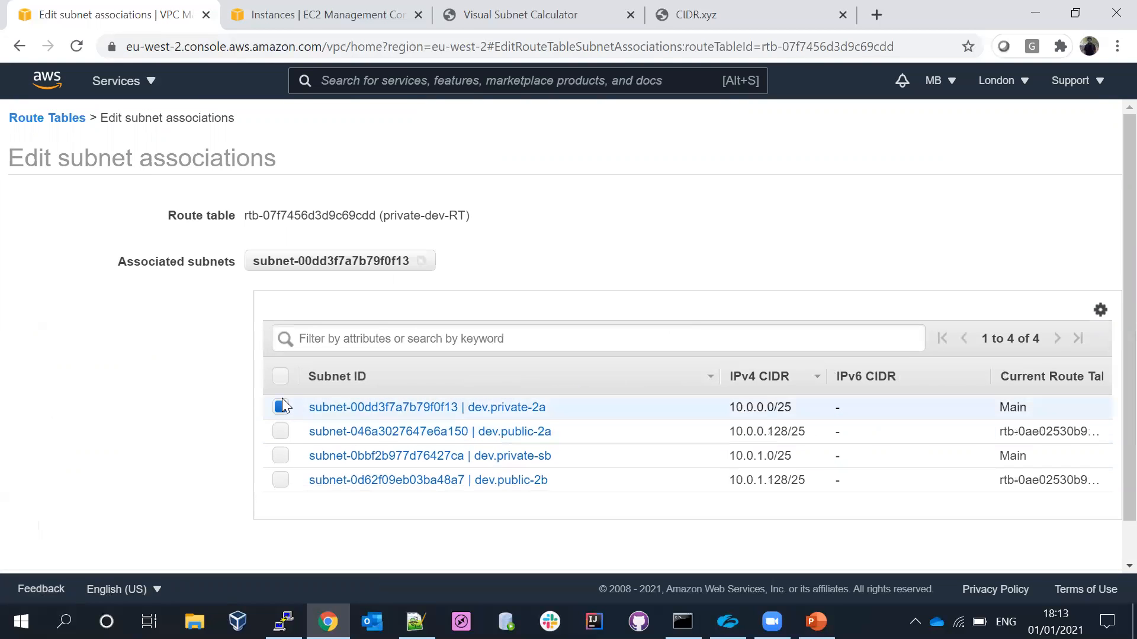
pyautogui.click(281, 456)
pyautogui.scroll(-1, 1108, 342)
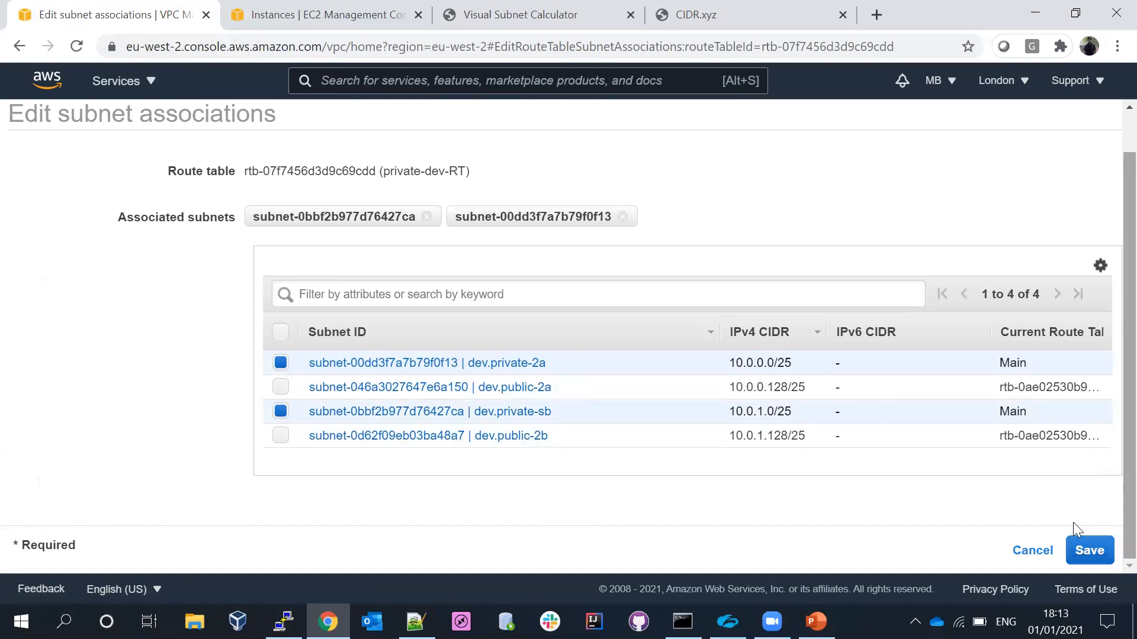
pyautogui.click(1090, 550)
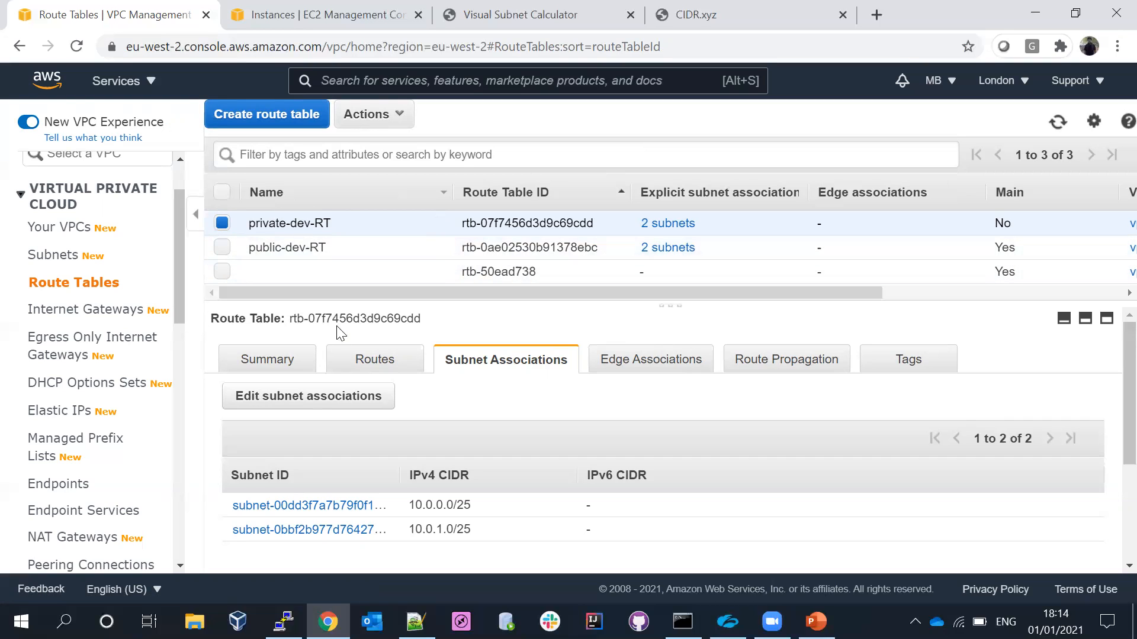
# - Review the routes of the private-dev-RT and public-dev-RT route tables
pyautogui.click(368, 364)
pyautogui.click(221, 223)
pyautogui.click(222, 247)
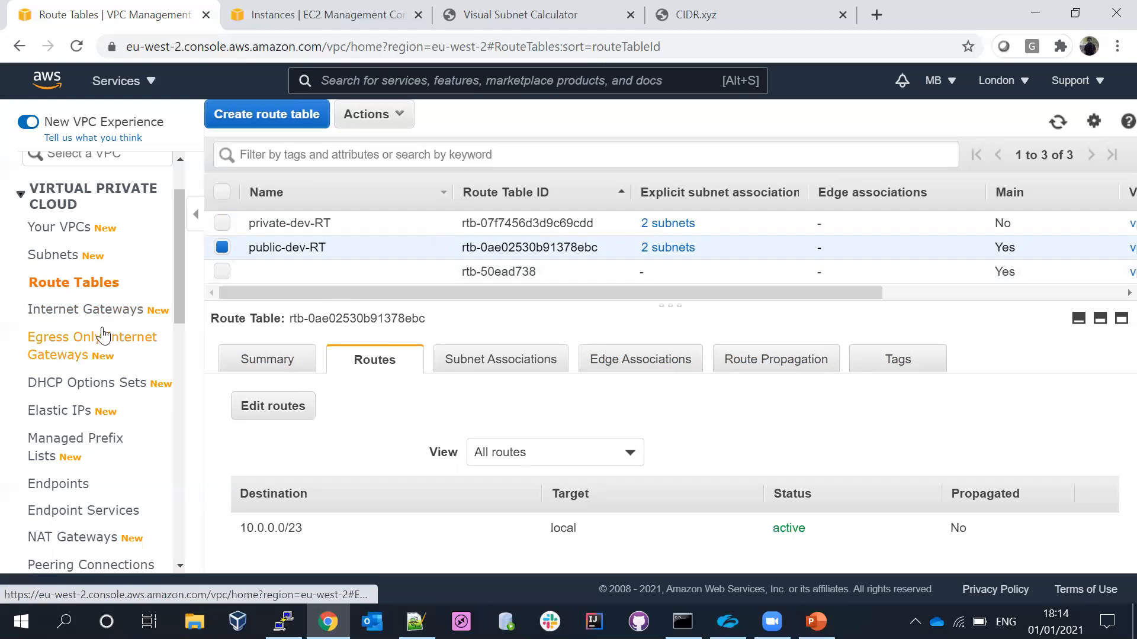
# - Create an internet gateway named dev.igw
pyautogui.click(81, 314)
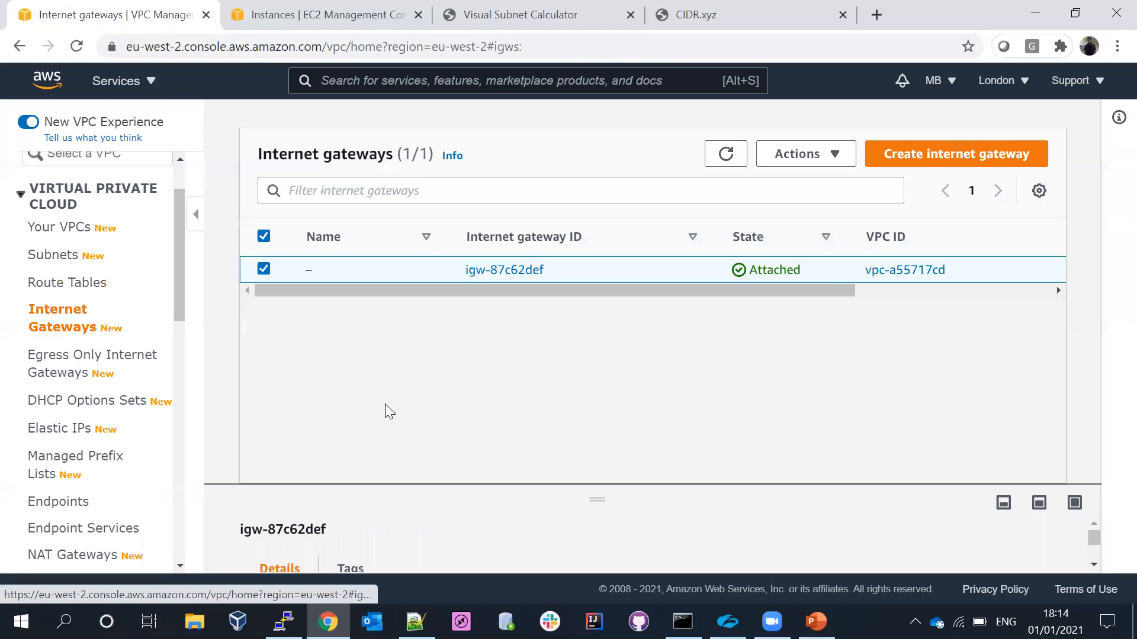
pyautogui.click(950, 156)
pyautogui.click(142, 367)
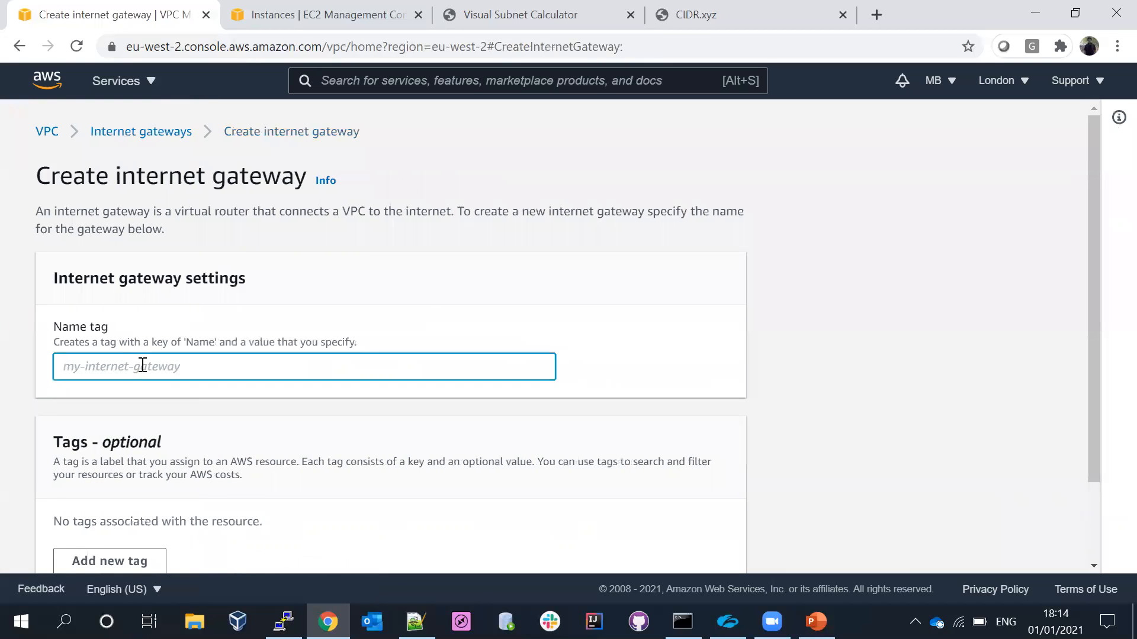
pyautogui.write('dev.ig')
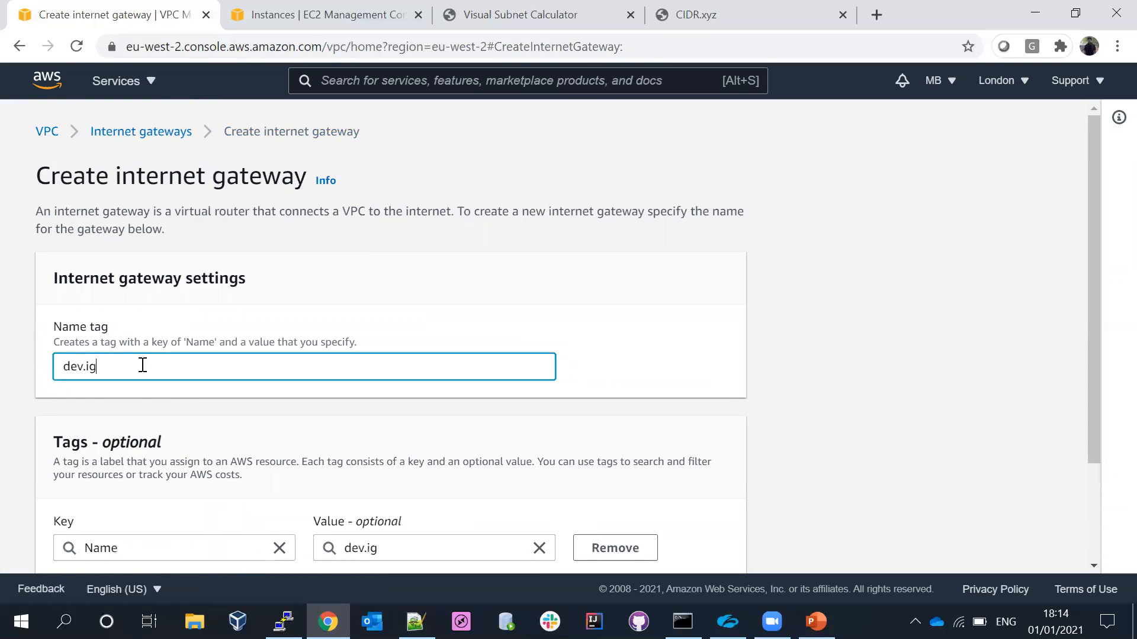
pyautogui.write('w')
pyautogui.moveTo(1095, 236); pyautogui.dragTo(1098, 403)
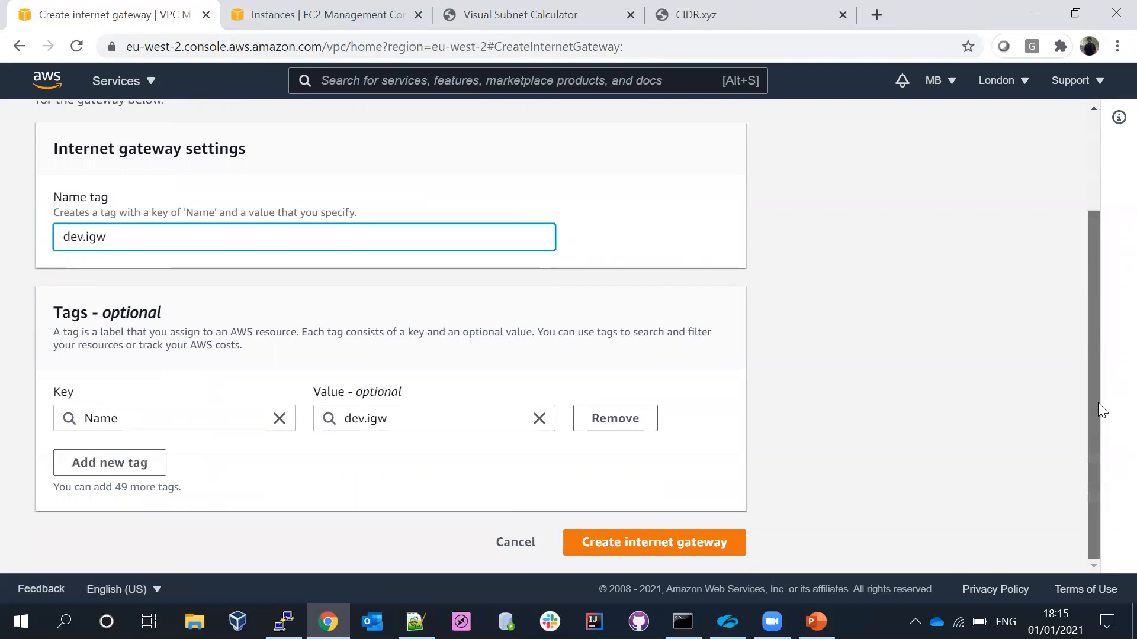
pyautogui.click(628, 545)
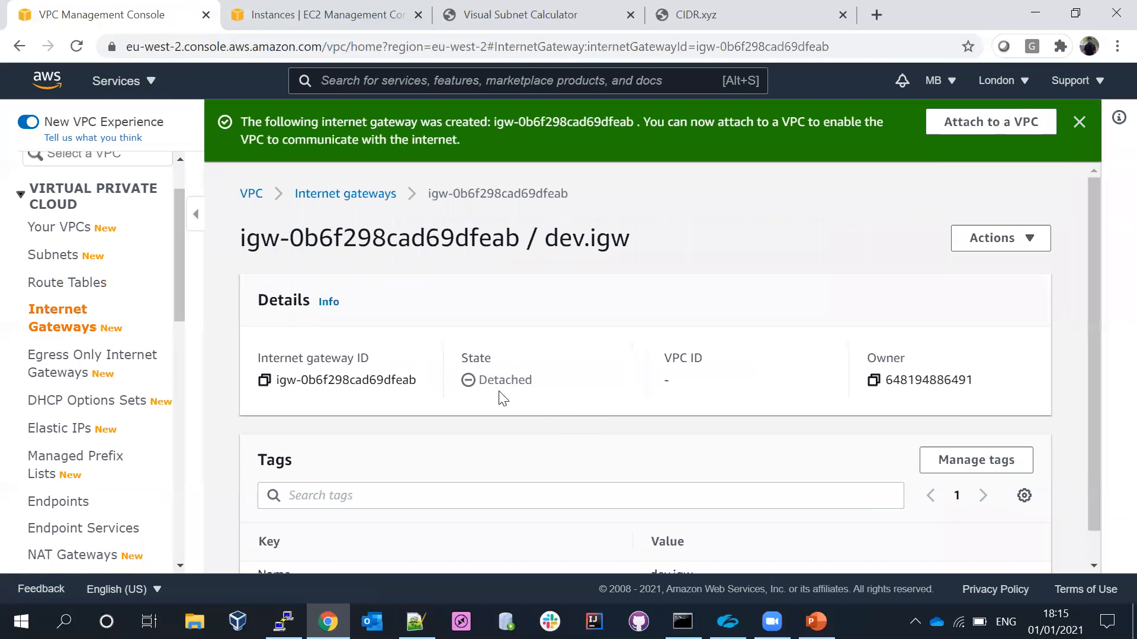
# - Attach the dev.igw internet gateway to dev.vpc
pyautogui.click(326, 193)
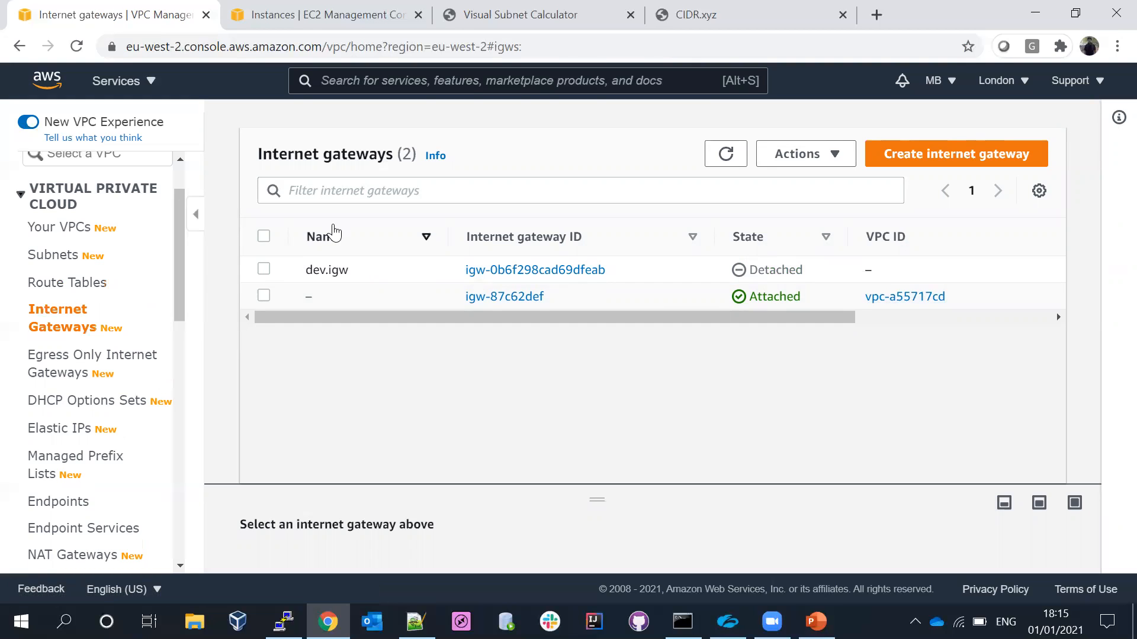
pyautogui.click(264, 270)
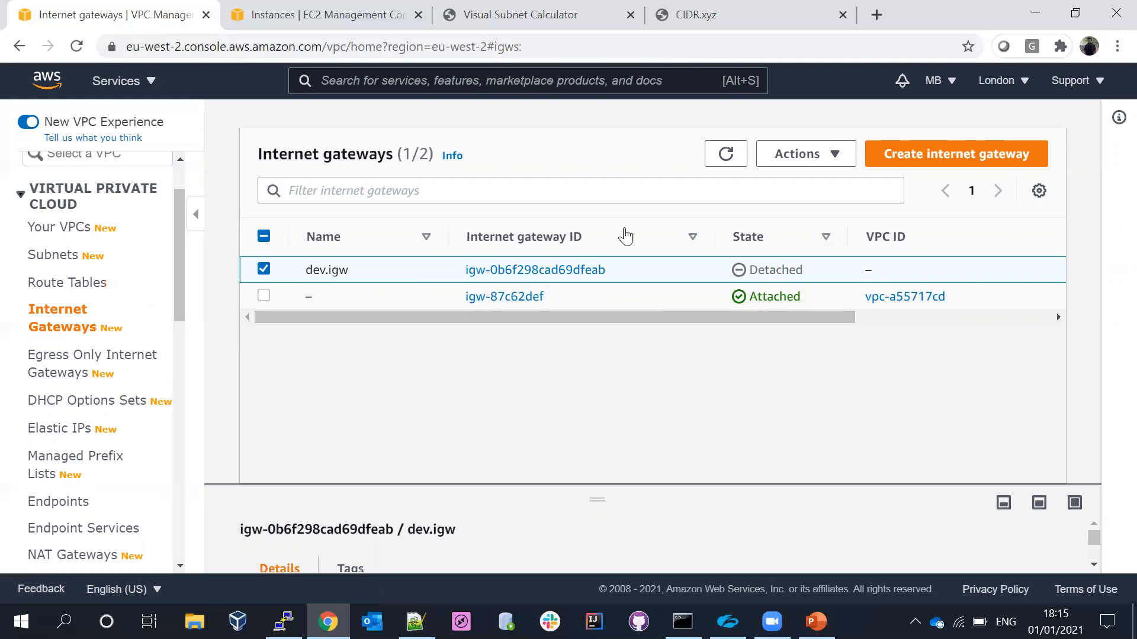
pyautogui.click(799, 157)
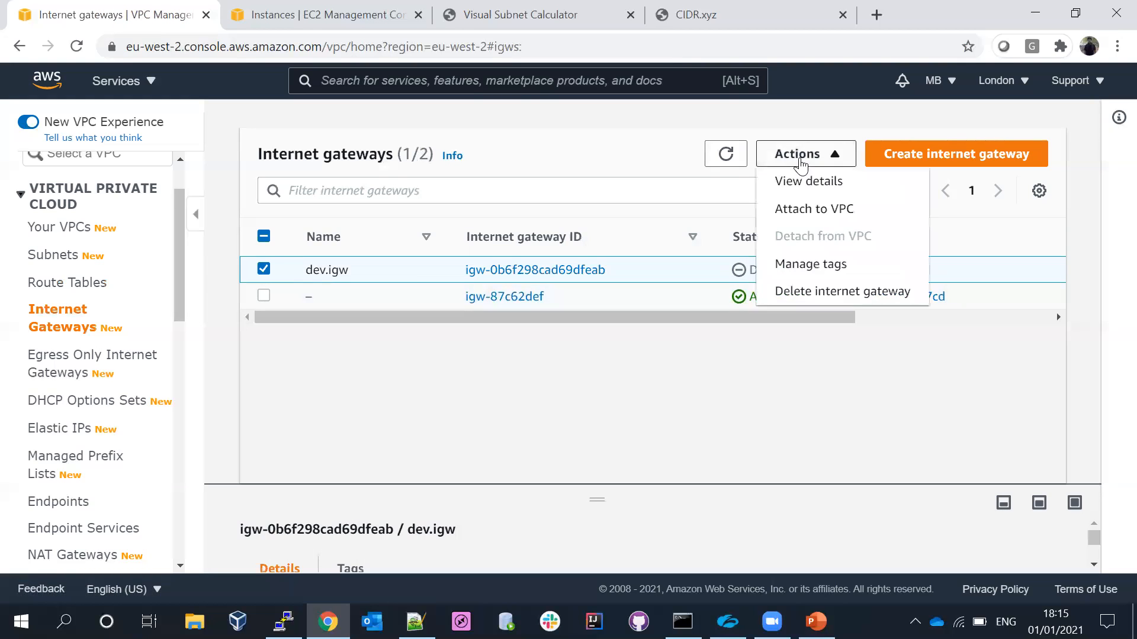
pyautogui.click(812, 219)
pyautogui.click(236, 338)
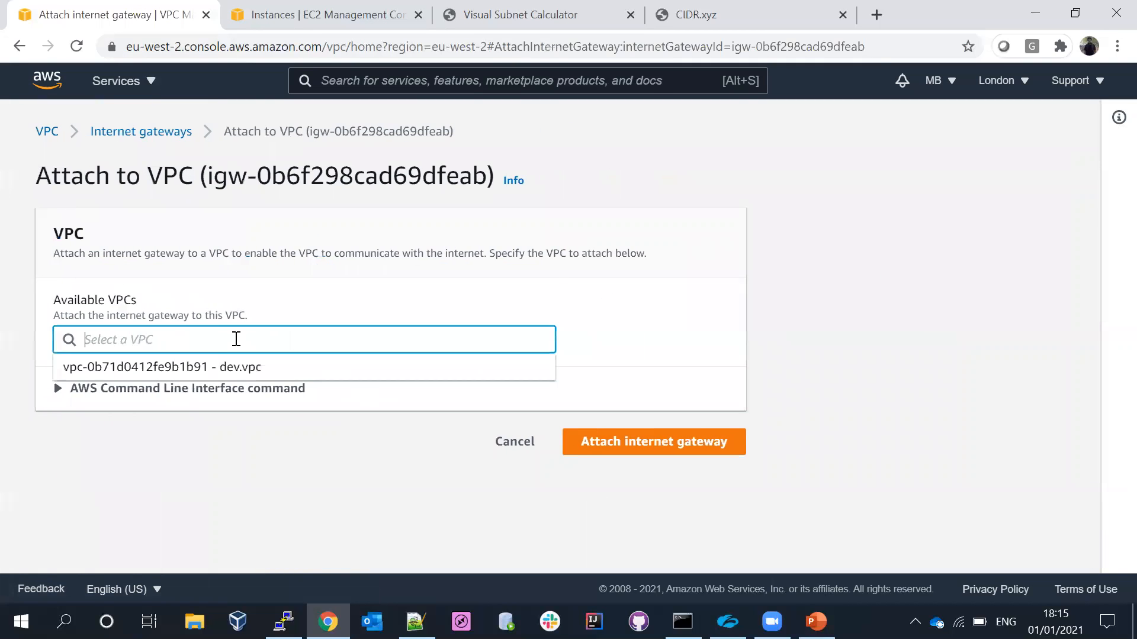
pyautogui.click(200, 369)
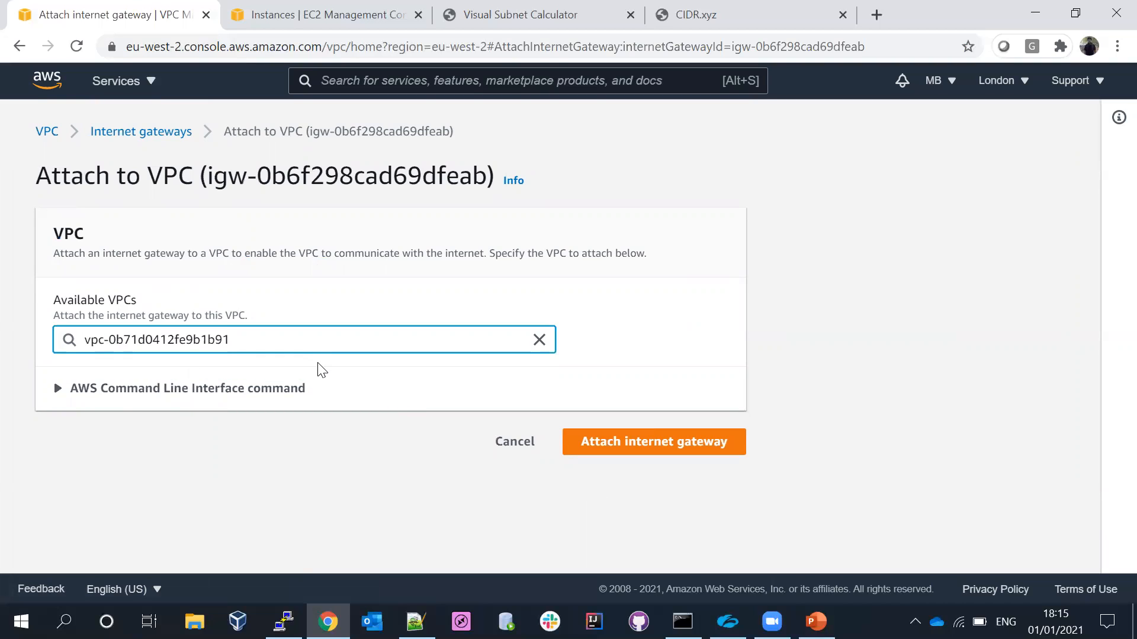
pyautogui.click(619, 445)
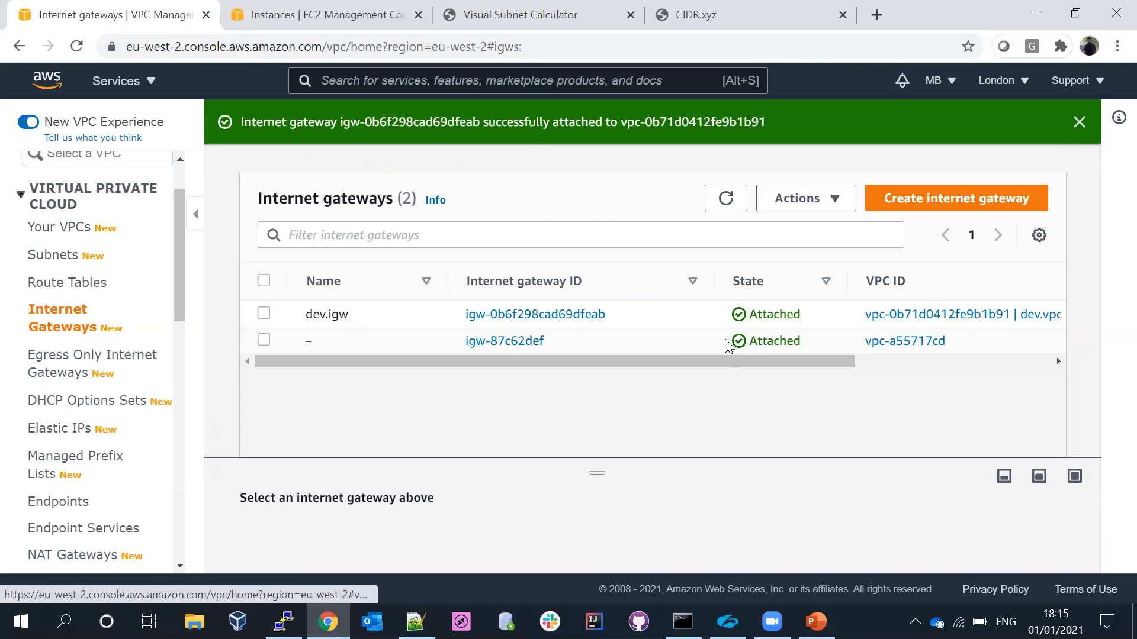
# - Add a route with destination 0.0.0.0/0 to the public-dev-RT route table
pyautogui.moveTo(185, 272); pyautogui.dragTo(189, 305)
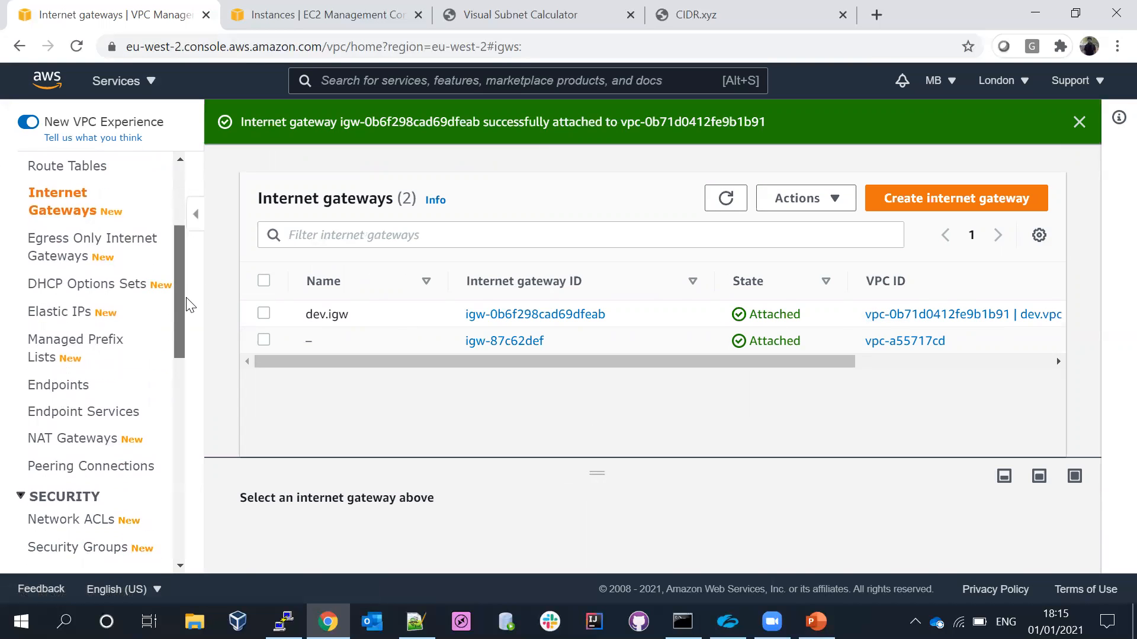
pyautogui.scroll(3, 186, 305)
pyautogui.click(62, 324)
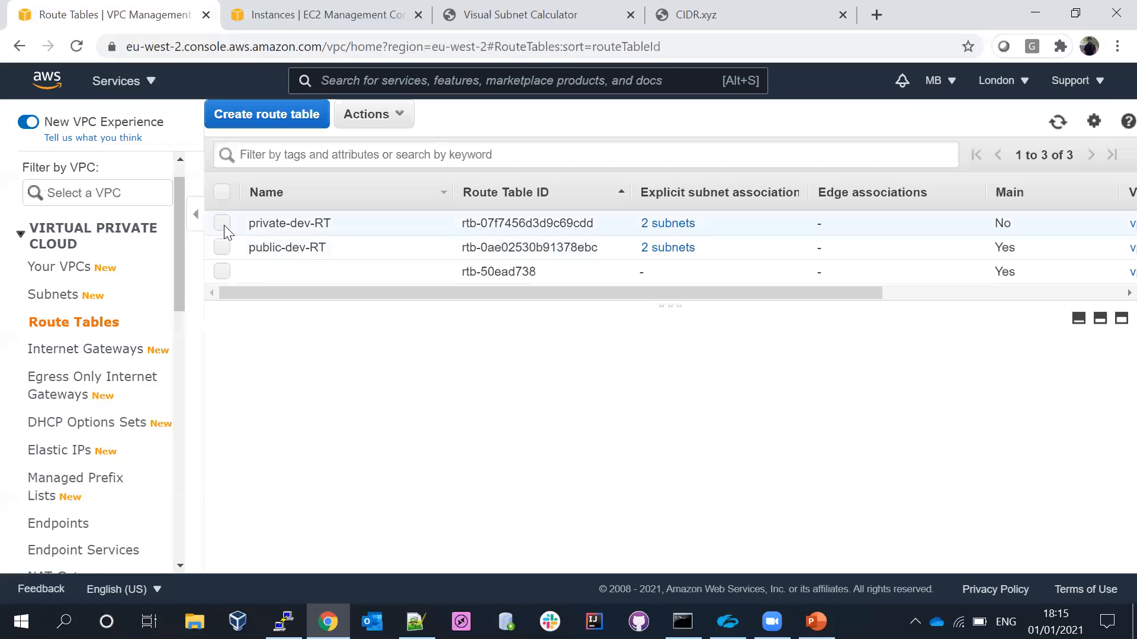
pyautogui.click(223, 248)
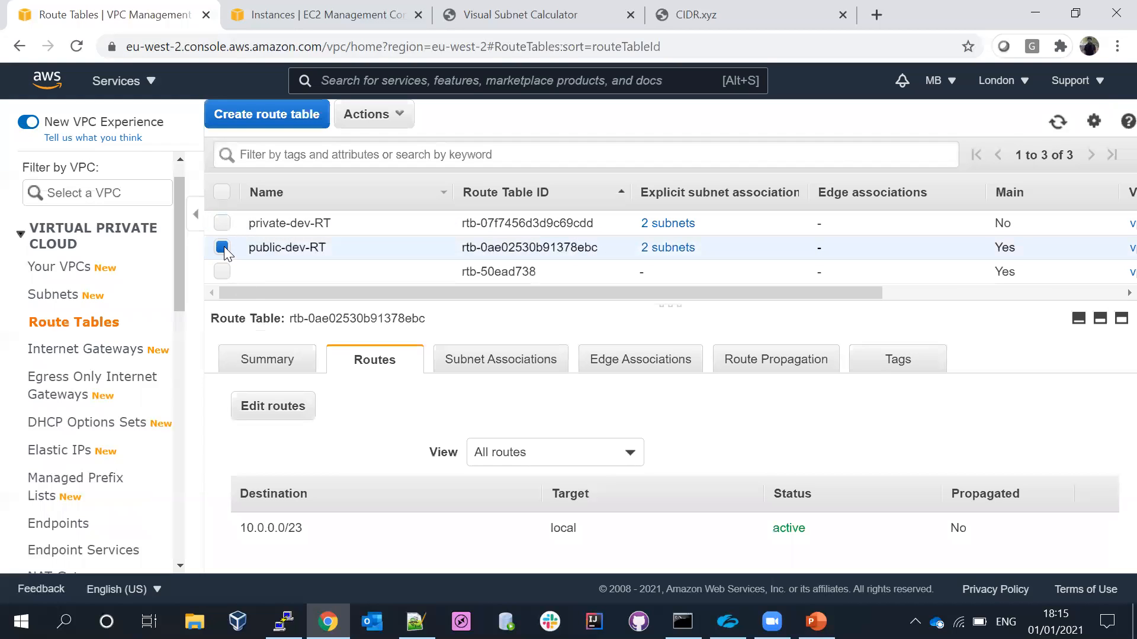
pyautogui.click(277, 414)
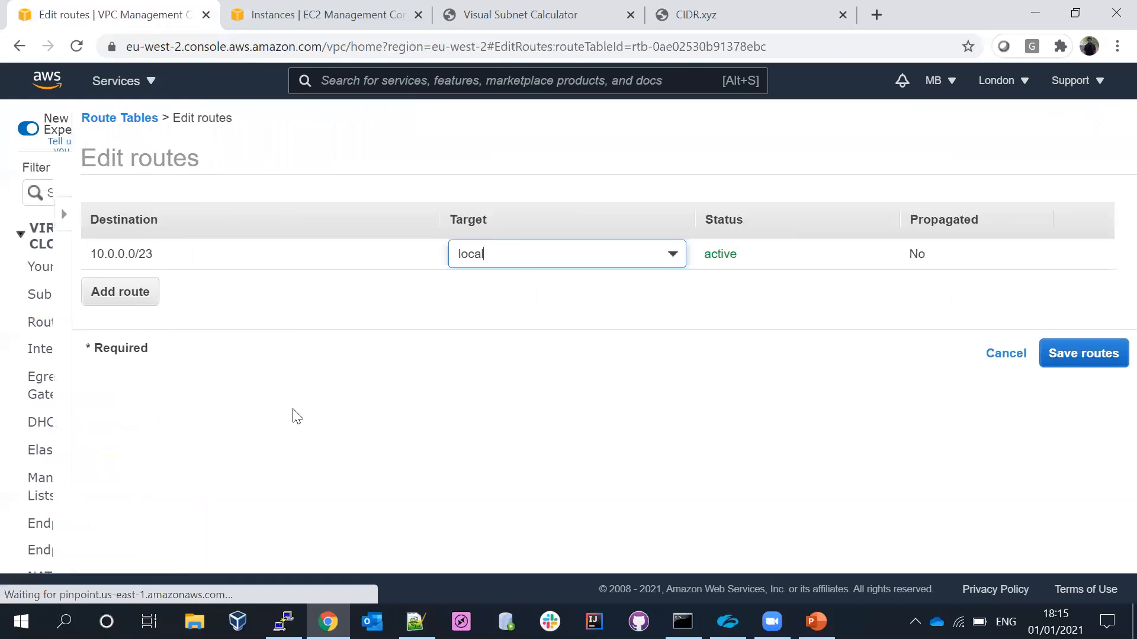
pyautogui.click(68, 305)
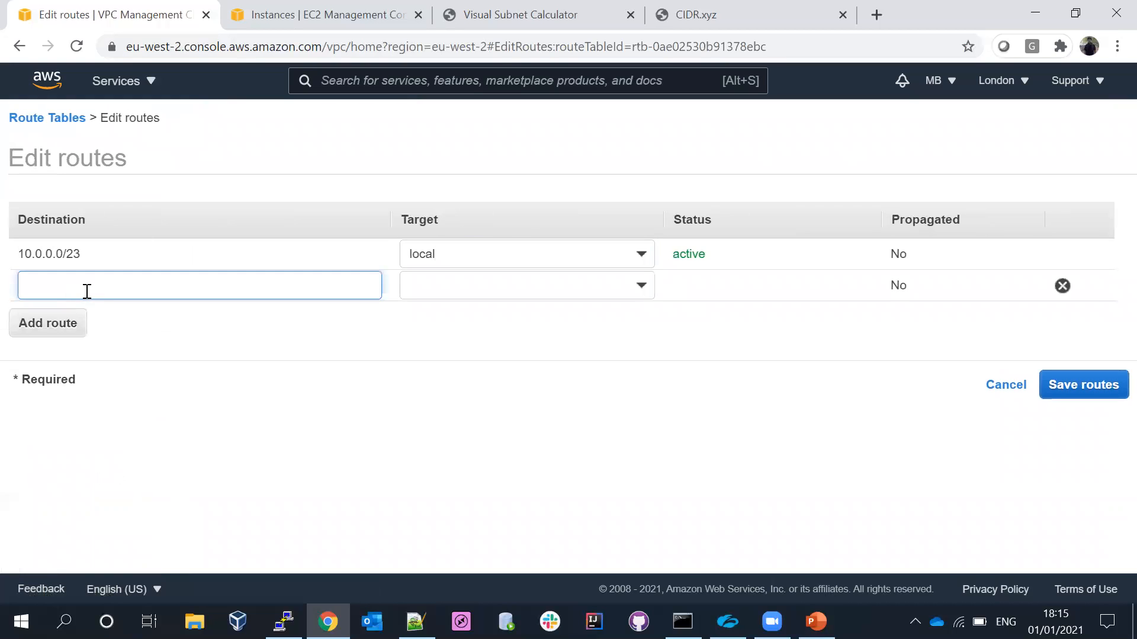
pyautogui.write('0.')
pyautogui.click(64, 320)
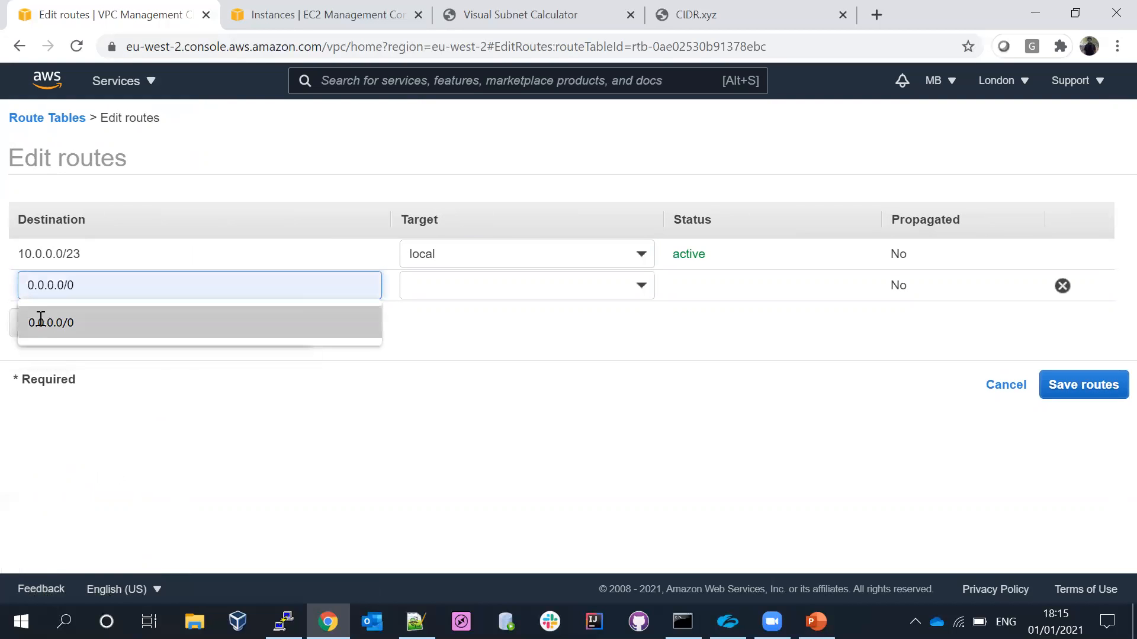
# - Target the new 0.0.0.0/0 route at the dev.igw internet gateway and save the routes
pyautogui.click(456, 292)
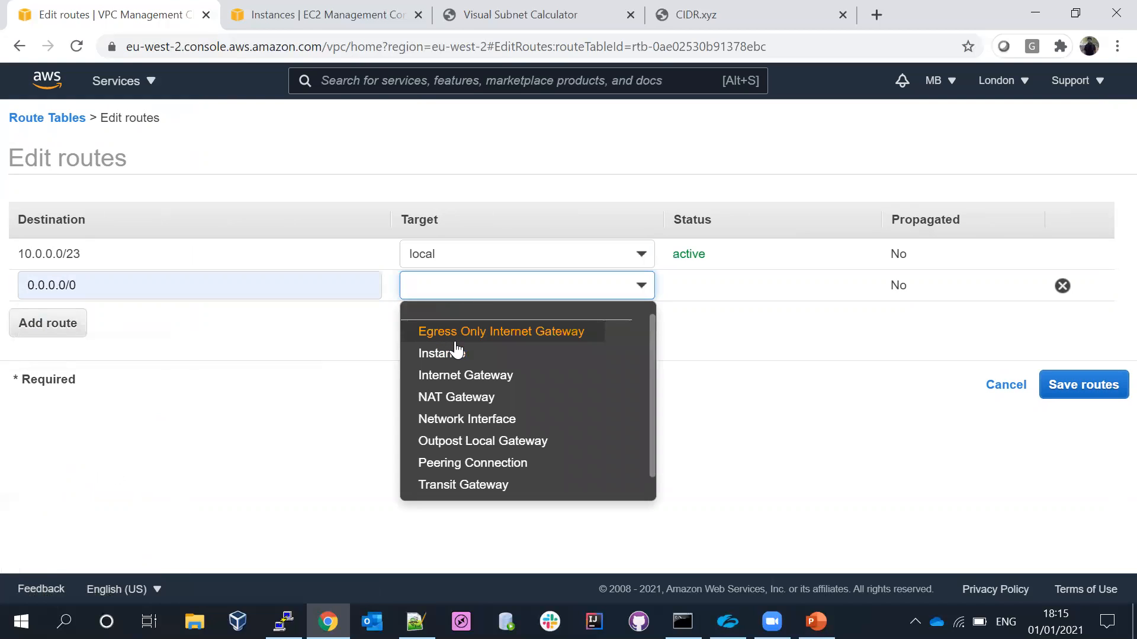
pyautogui.click(466, 375)
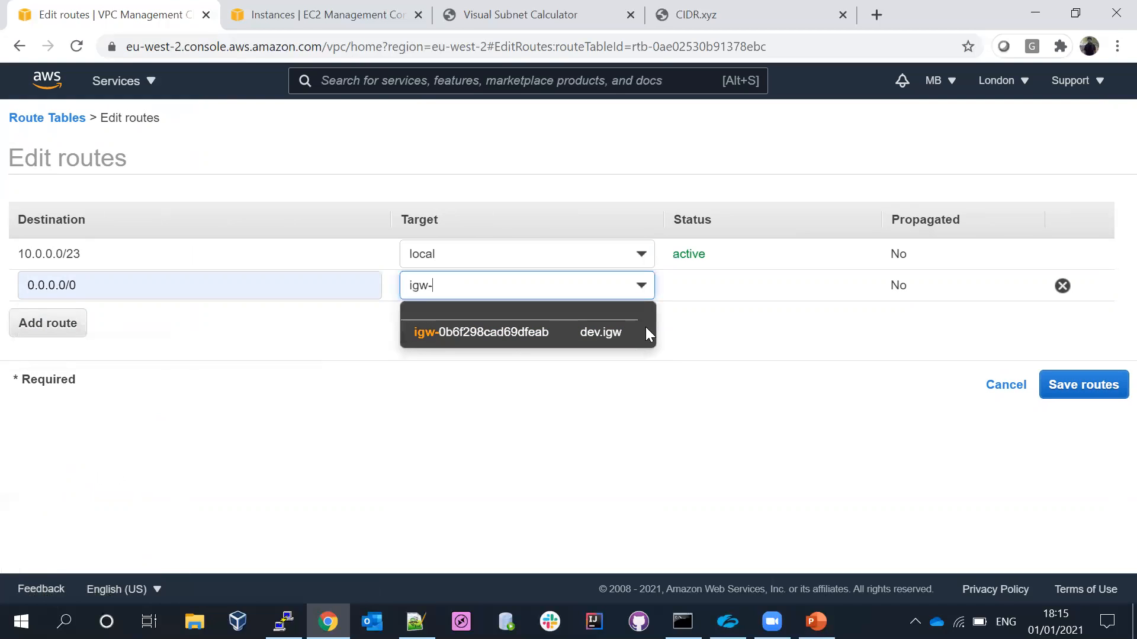
pyautogui.click(507, 333)
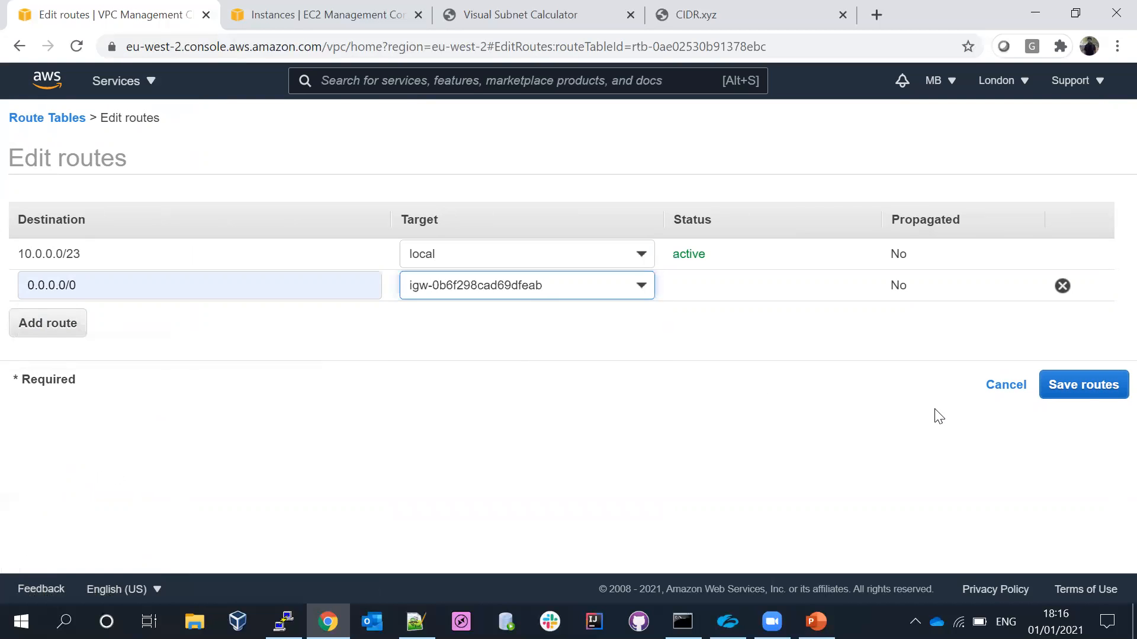
pyautogui.click(1083, 388)
pyautogui.click(826, 276)
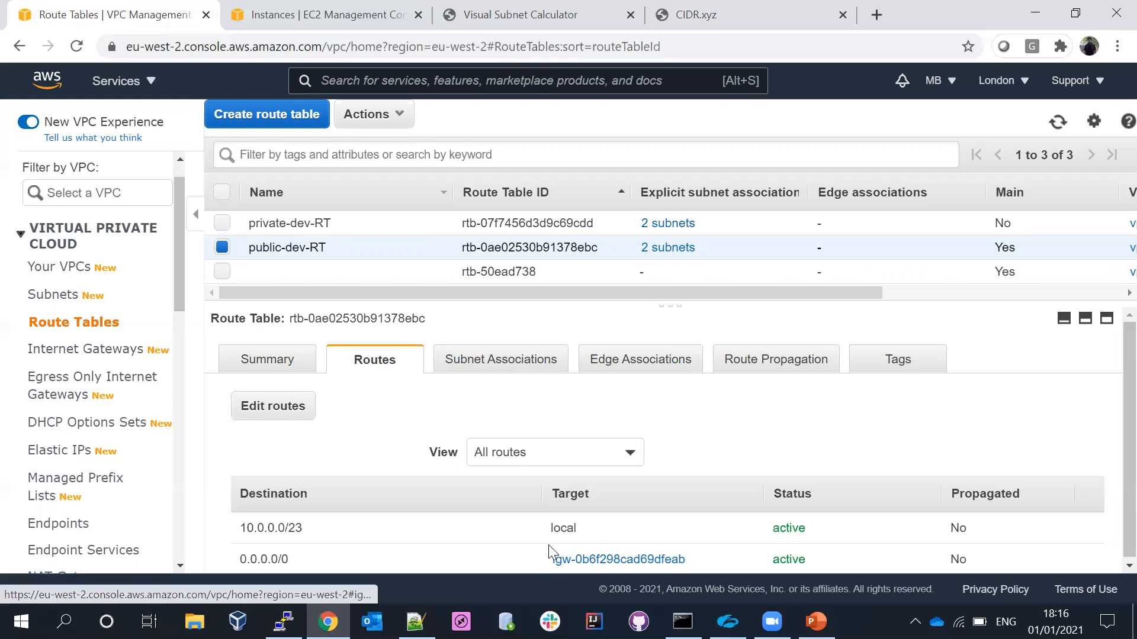
# - Review the routes and subnet associations of the private-dev-RT route table
pyautogui.click(222, 248)
pyautogui.click(221, 224)
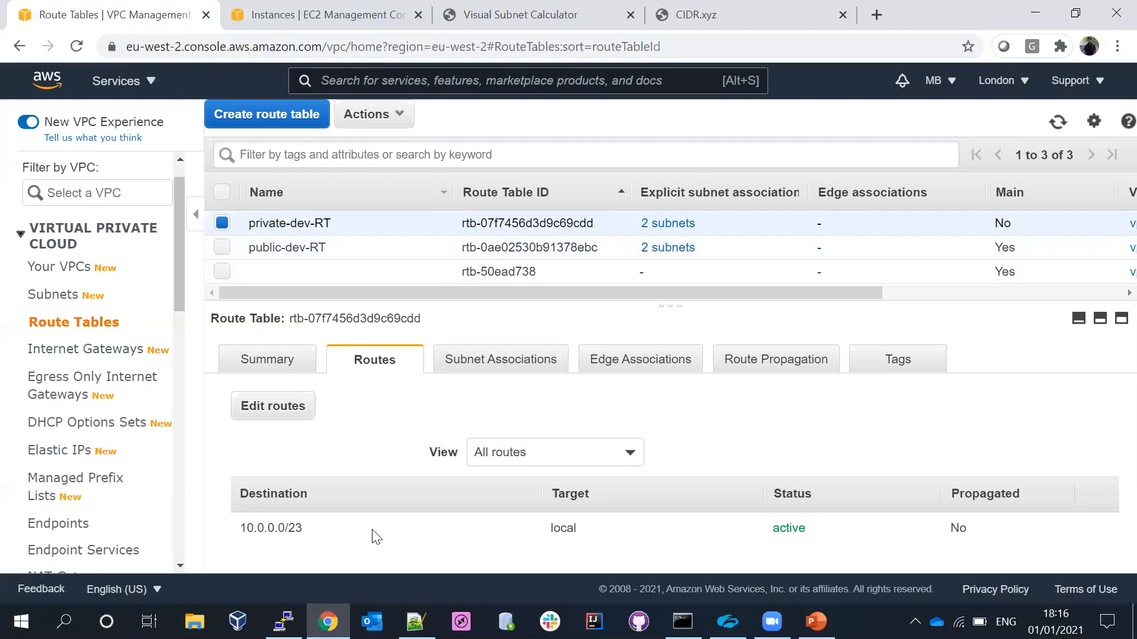
pyautogui.click(497, 363)
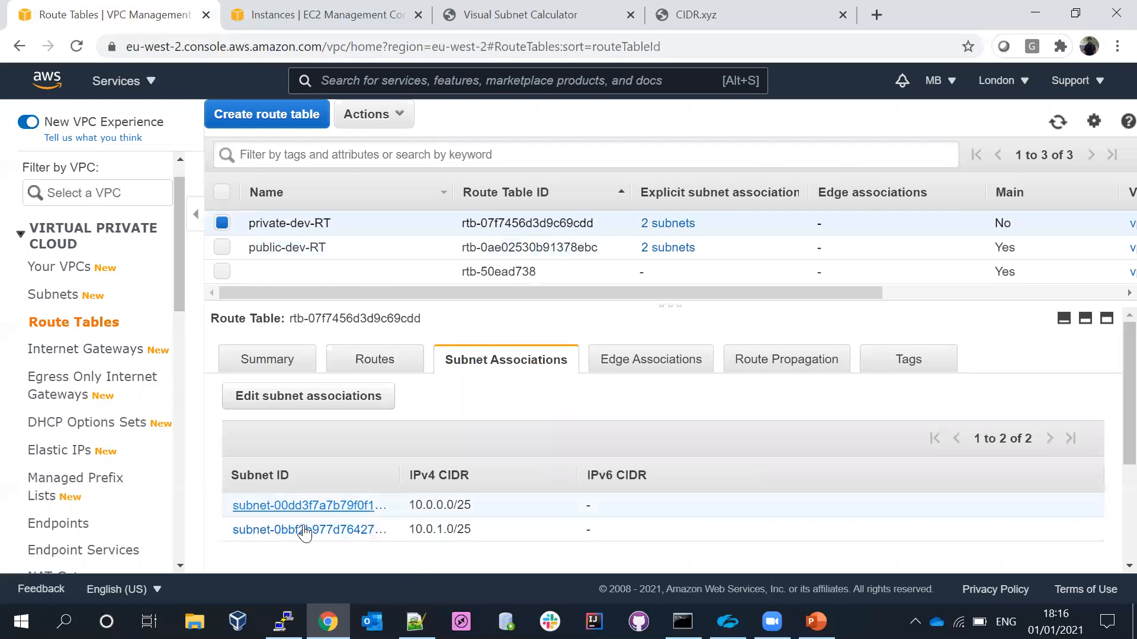
pyautogui.click(367, 364)
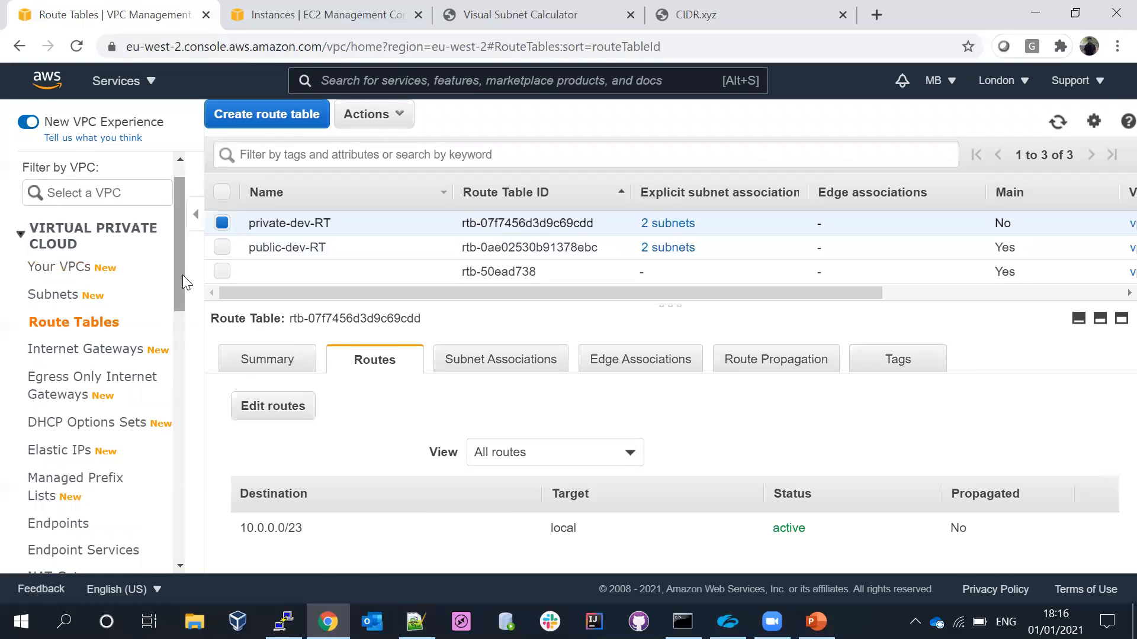
# - Start a new NAT gateway named dev.NATgateway in the dev.public-2a subnet
pyautogui.scroll(-1, 180, 324)
pyautogui.scroll(-4, 180, 323)
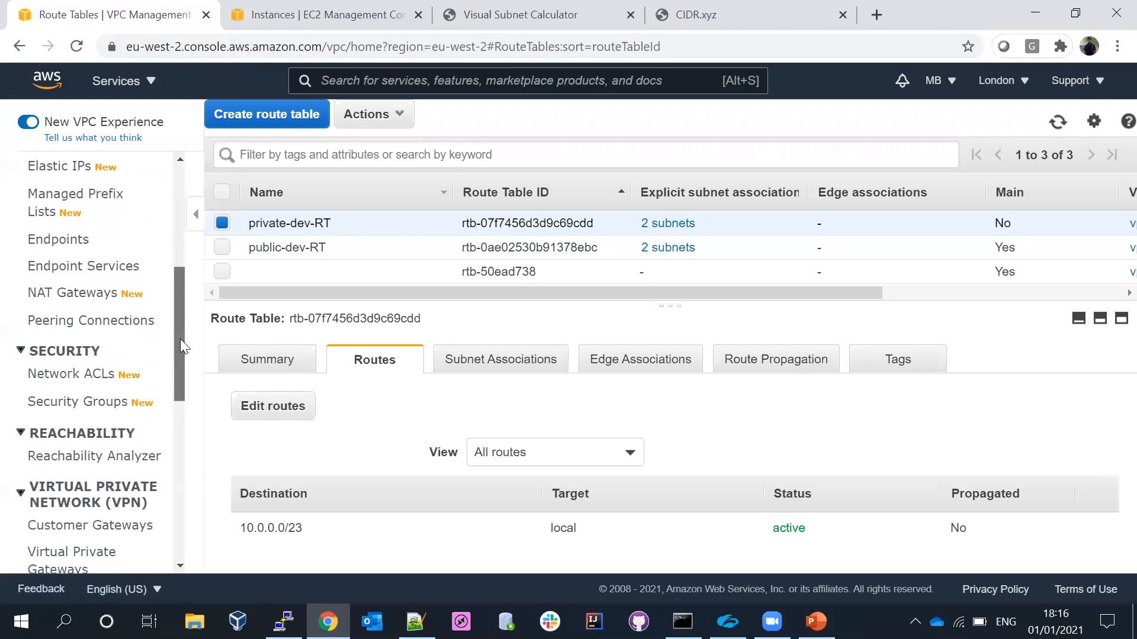
pyautogui.click(68, 302)
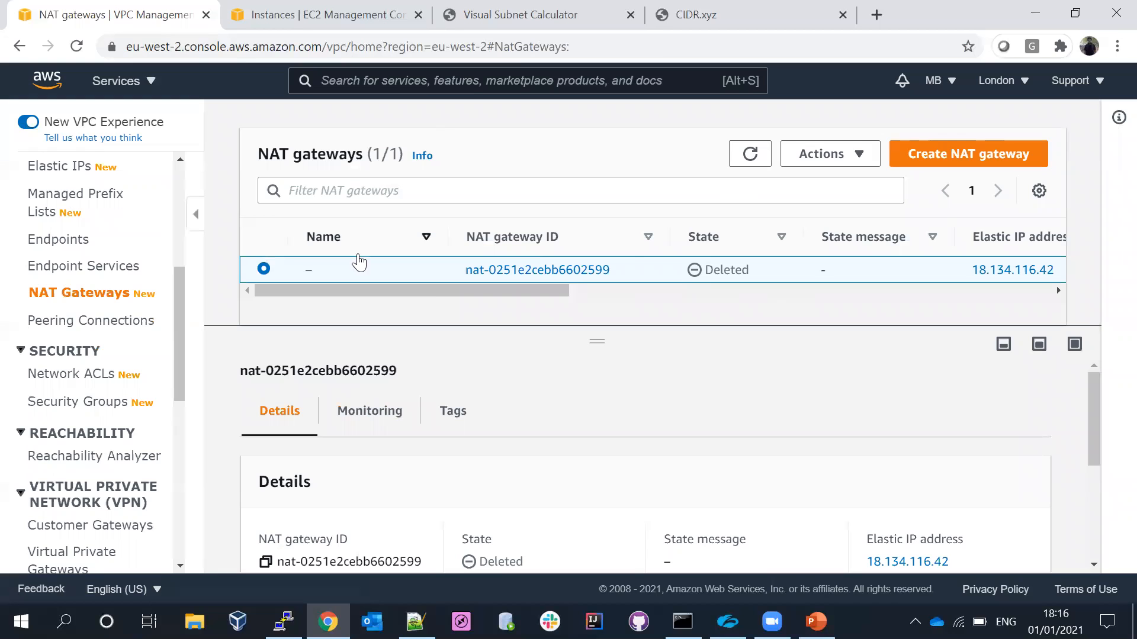
pyautogui.click(948, 155)
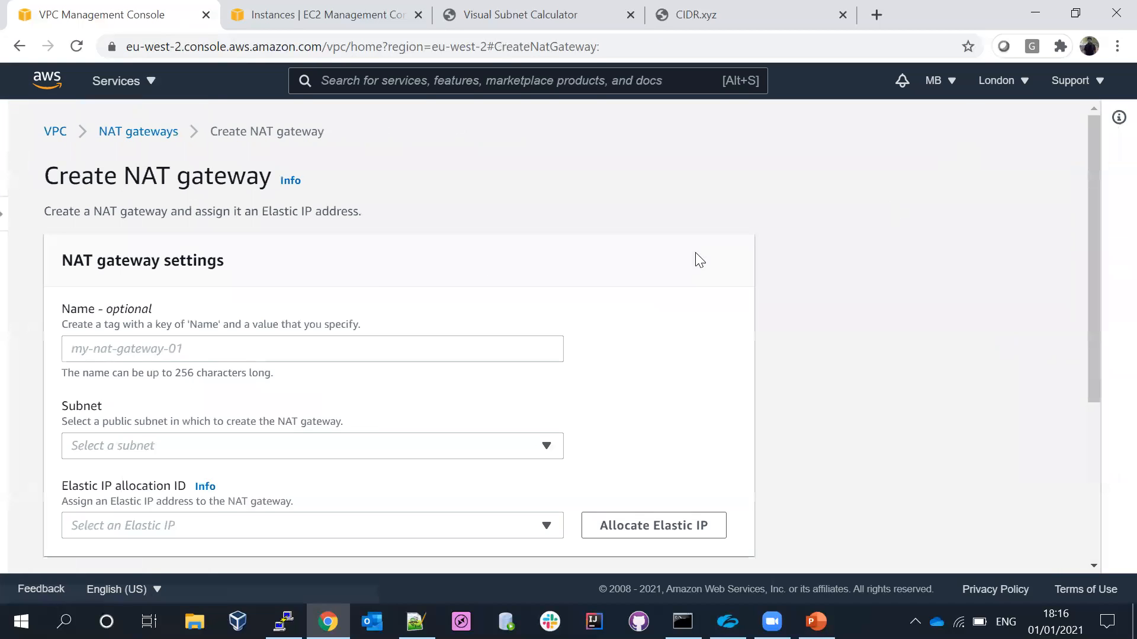
pyautogui.click(102, 350)
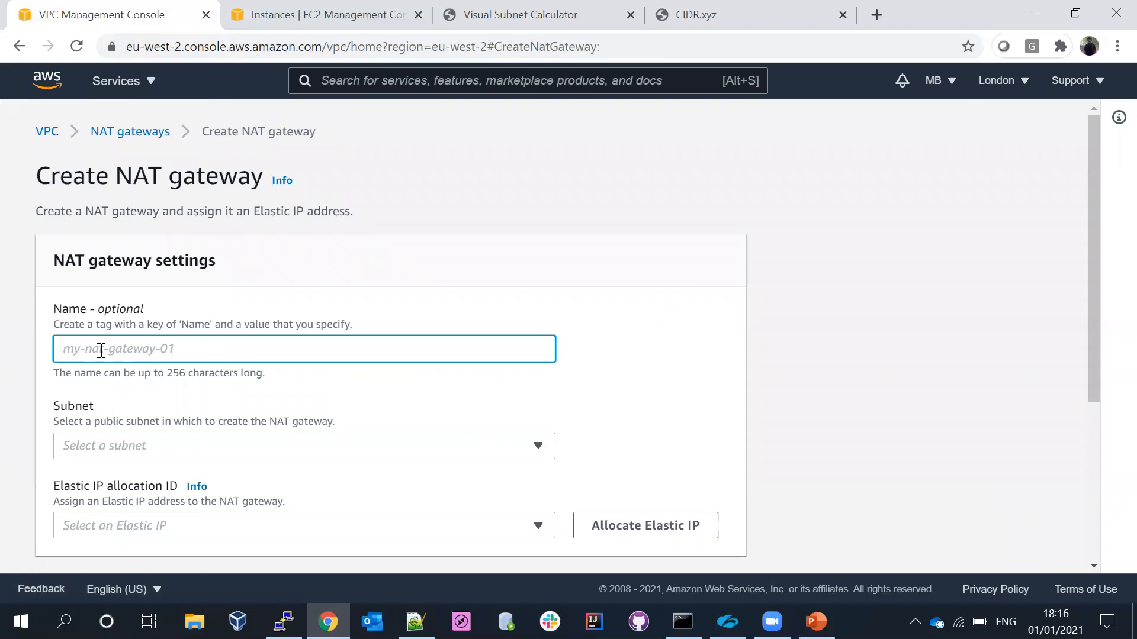
pyautogui.write('dev.NATgateway')
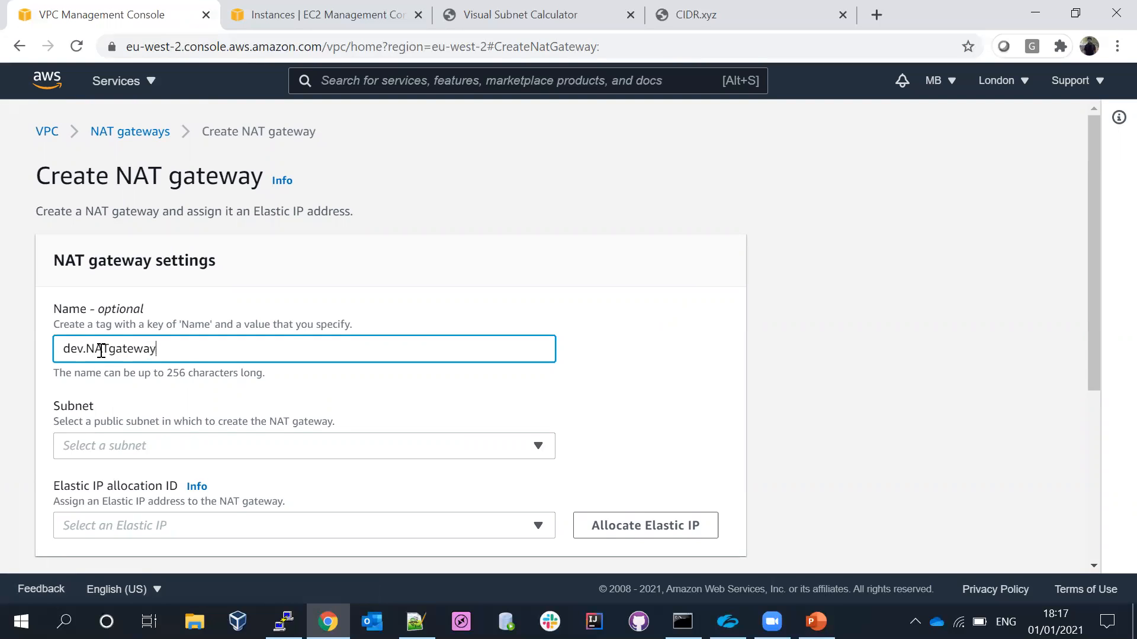
pyautogui.click(176, 447)
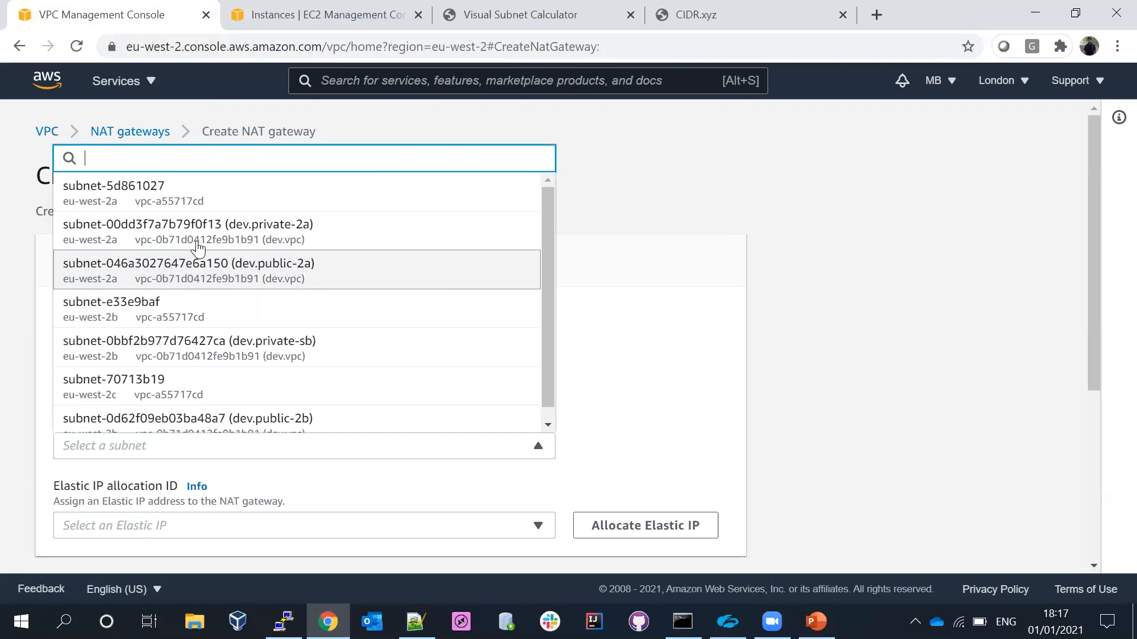
pyautogui.click(214, 280)
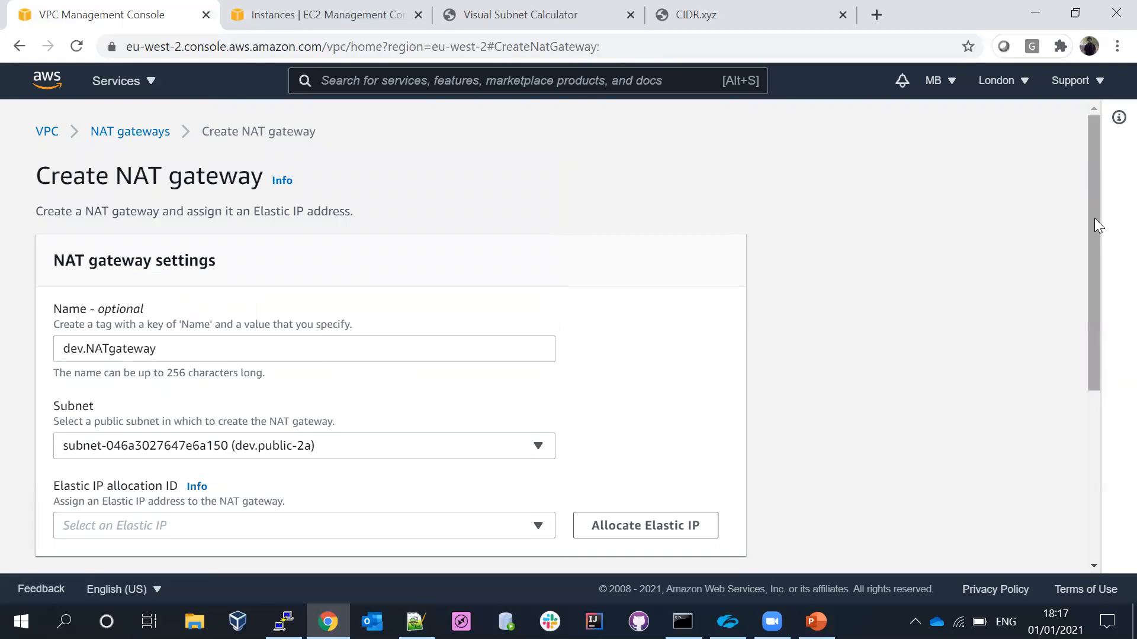
# - Allocate a new Elastic IP address for the NAT gateway instead of reusing the existing one
pyautogui.moveTo(1094, 218); pyautogui.dragTo(1099, 322)
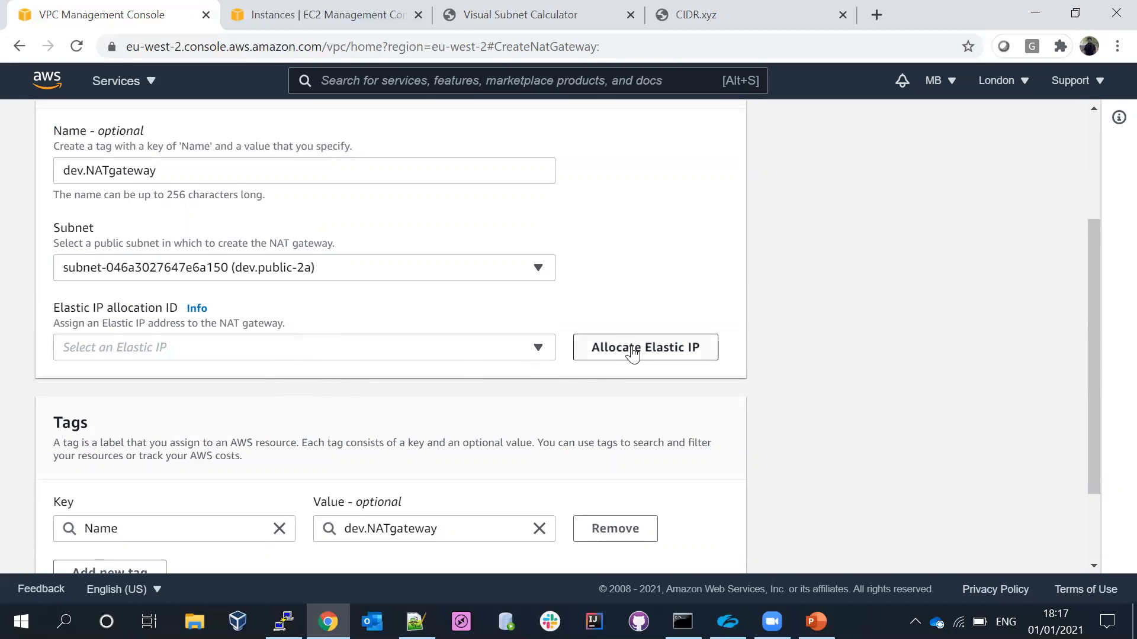
pyautogui.click(463, 358)
pyautogui.click(464, 359)
pyautogui.click(505, 346)
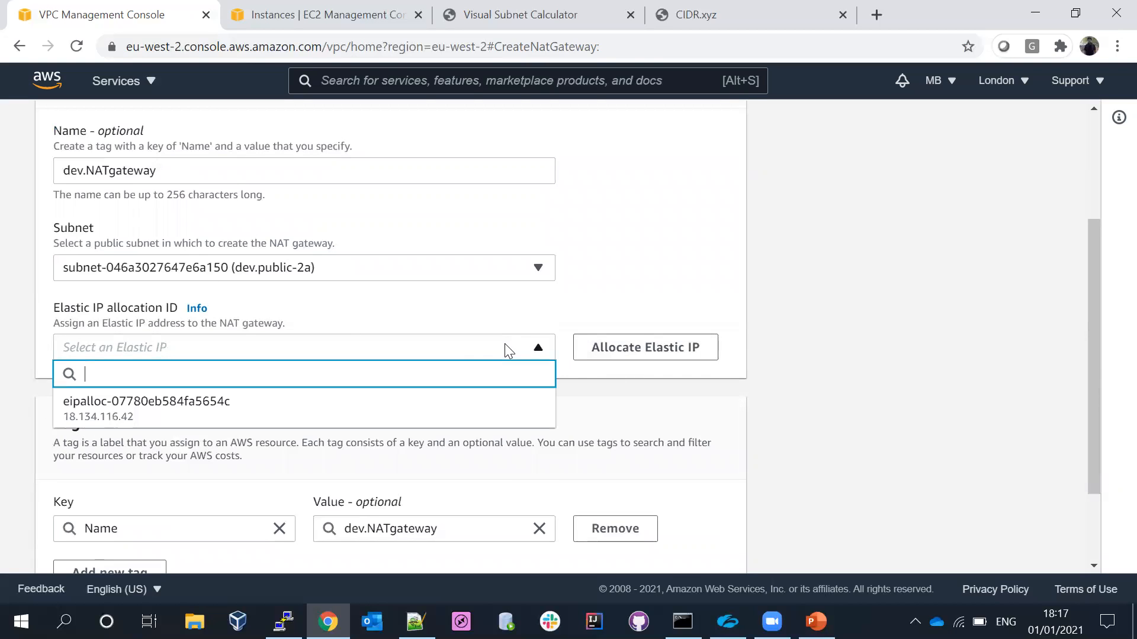
pyautogui.click(600, 355)
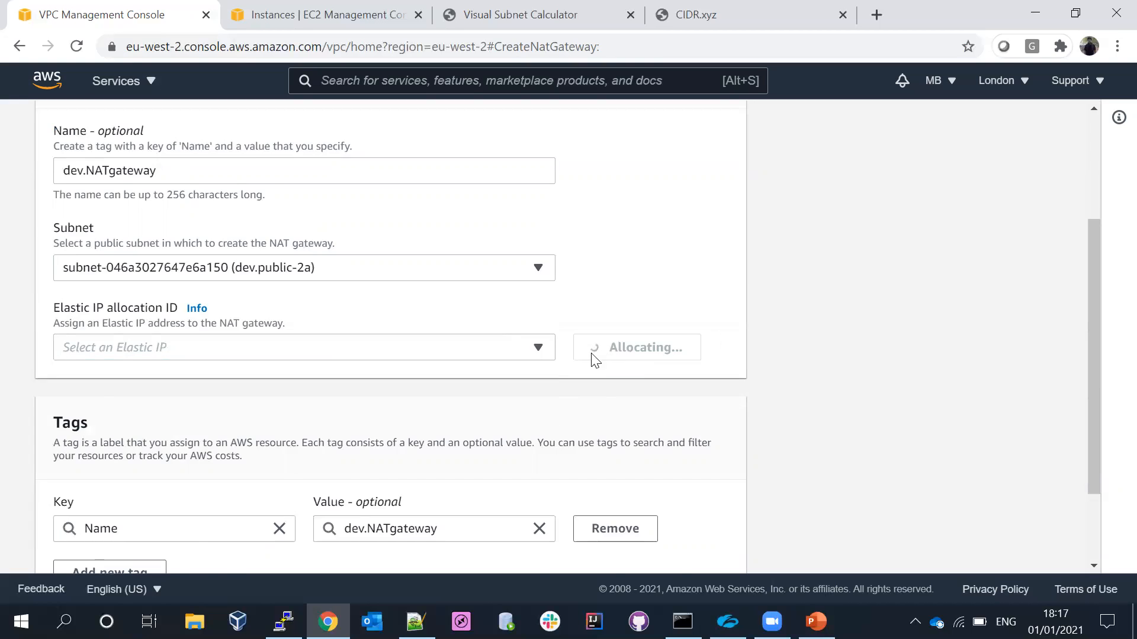
# - Create the dev.NATgateway NAT gateway and refresh the list of NAT gateways
pyautogui.moveTo(1099, 182); pyautogui.dragTo(1101, 309)
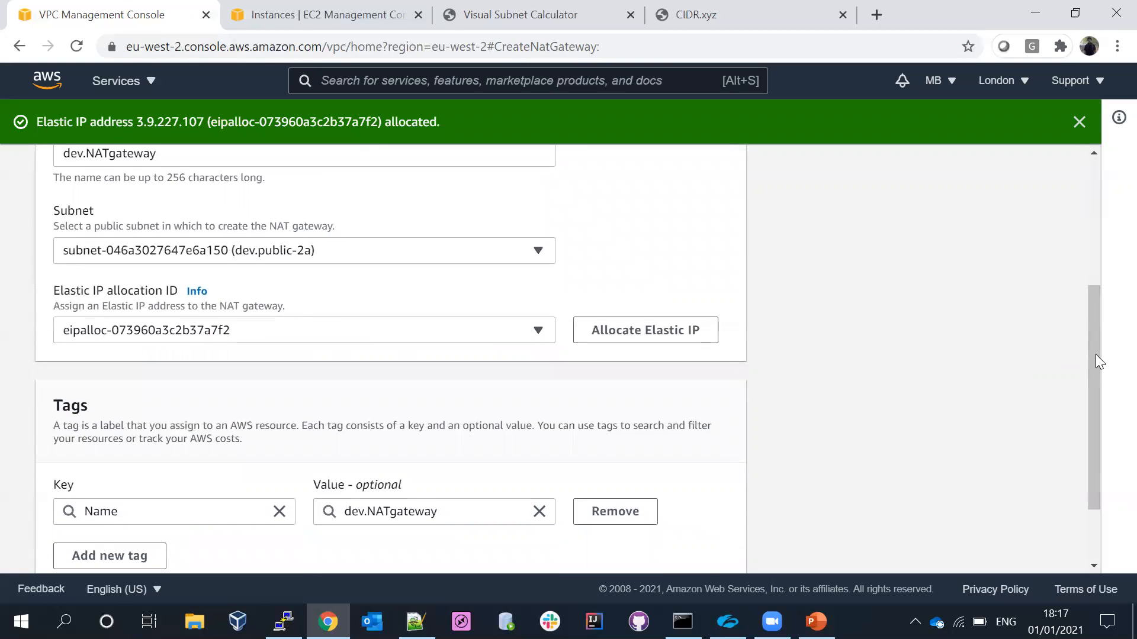
pyautogui.moveTo(1100, 357); pyautogui.dragTo(1099, 483)
pyautogui.click(637, 549)
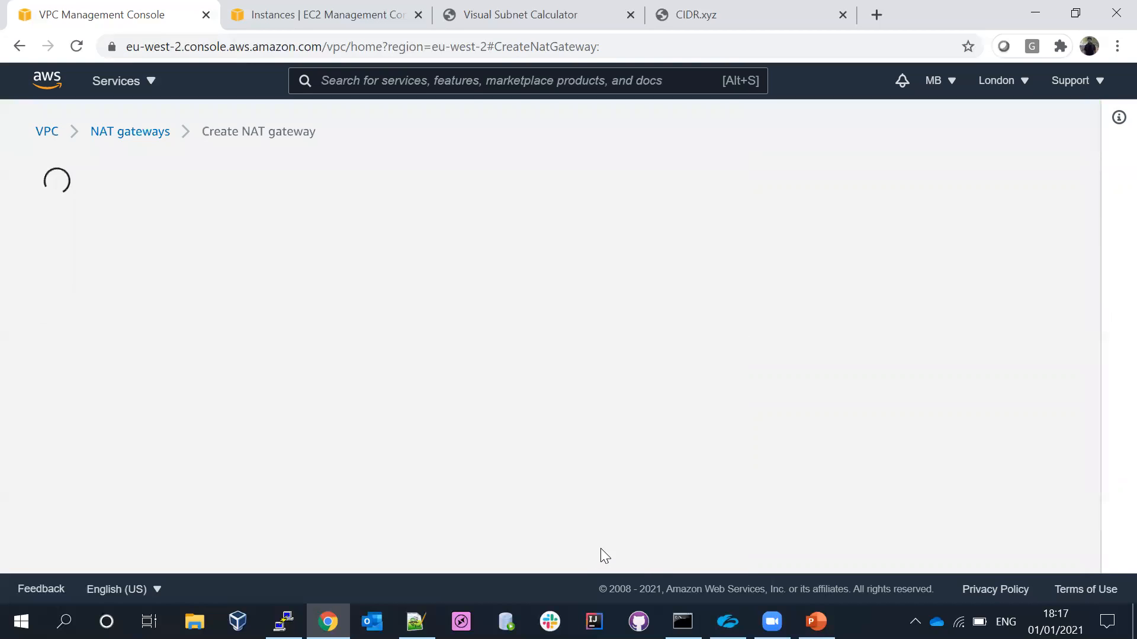
pyautogui.click(1079, 121)
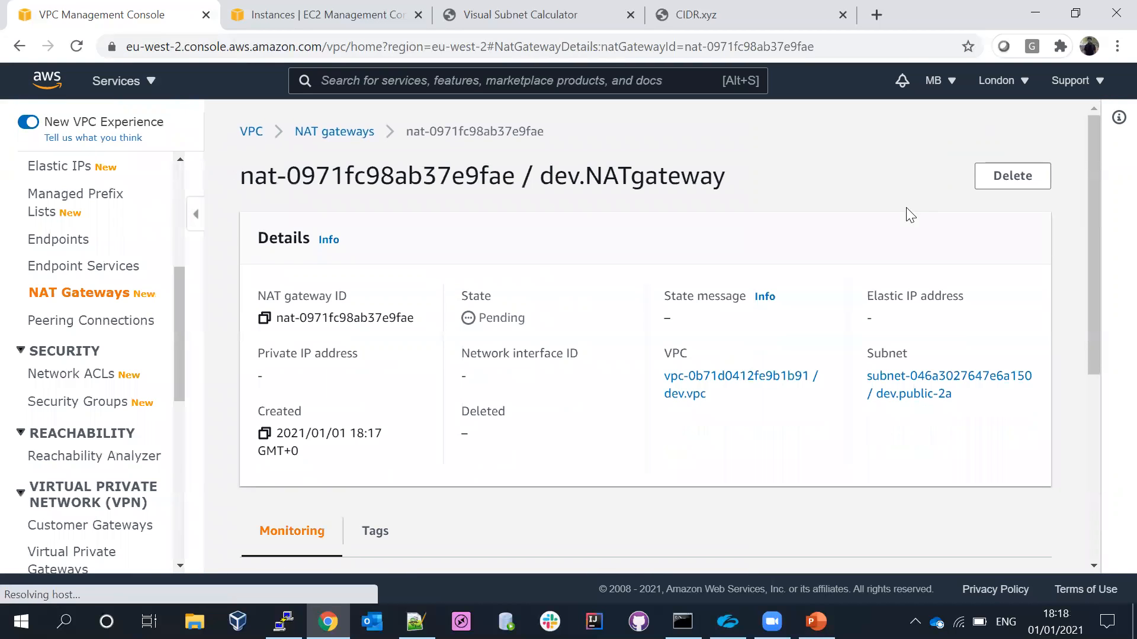
pyautogui.click(333, 132)
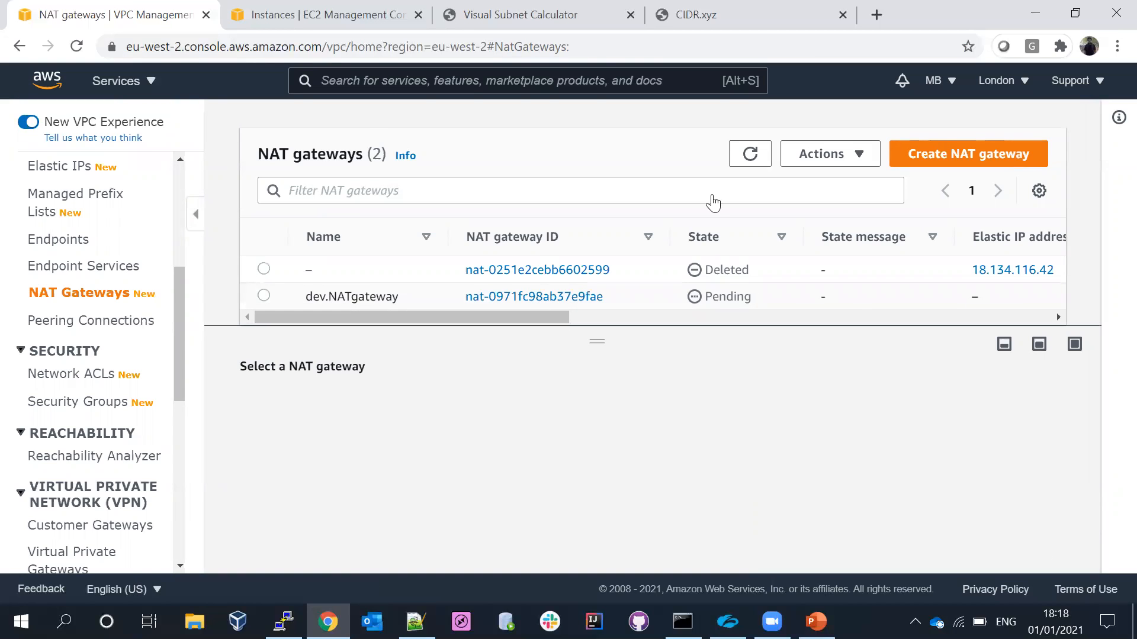
pyautogui.click(749, 155)
# - Add a route with destination 0.0.0.0/0 to the private-dev-RT route table
pyautogui.moveTo(179, 304); pyautogui.dragTo(167, 214)
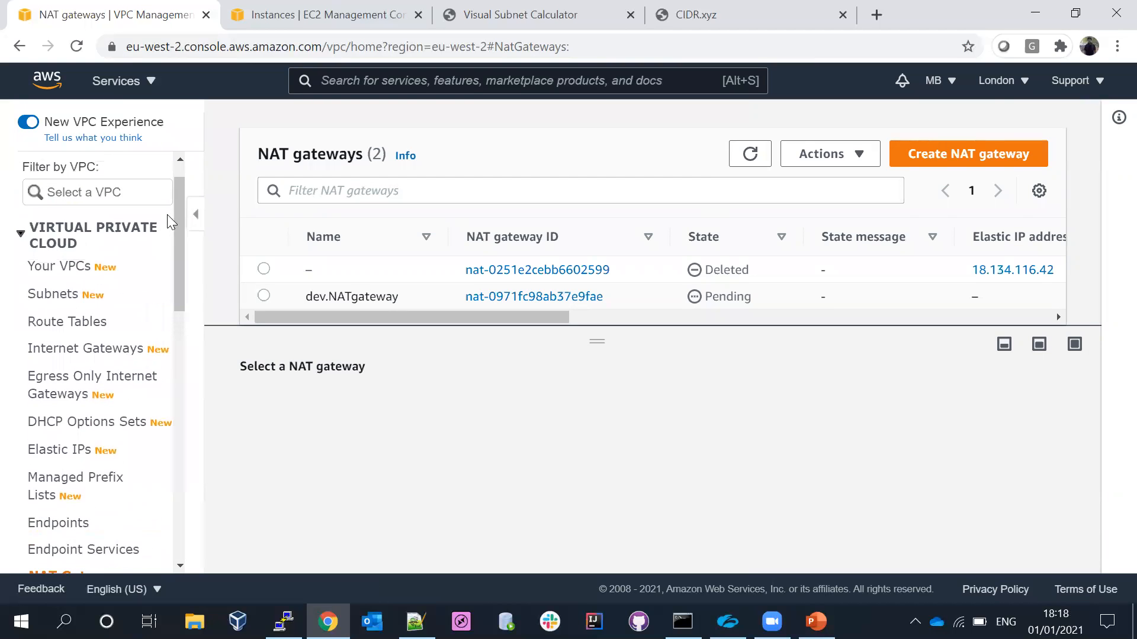
pyautogui.click(68, 323)
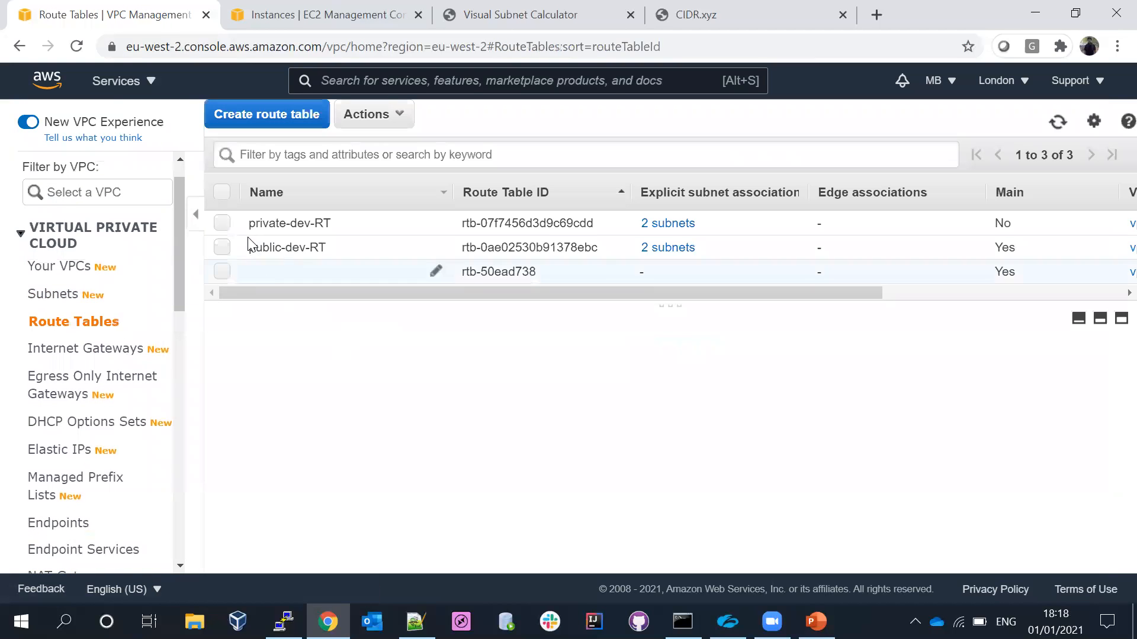
pyautogui.click(222, 225)
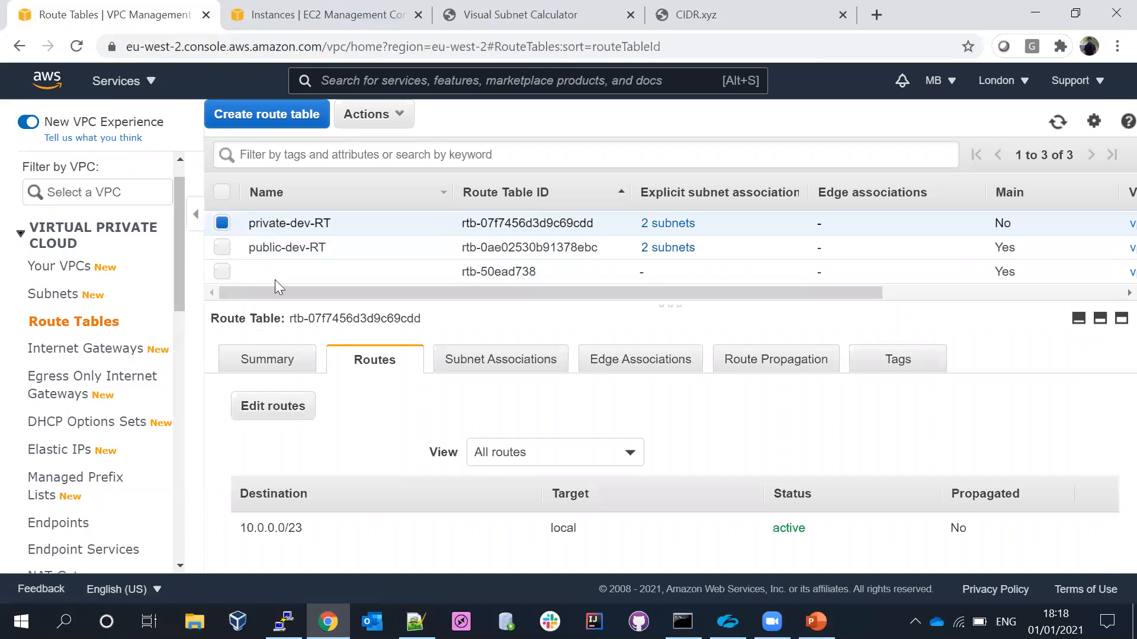
pyautogui.click(283, 408)
pyautogui.click(65, 294)
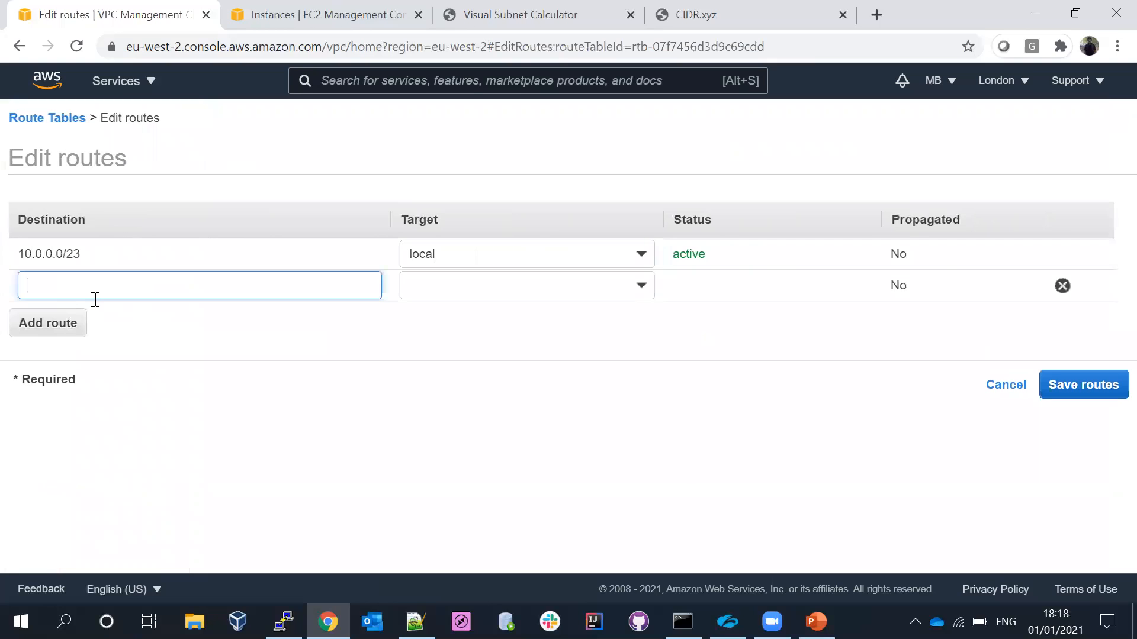
pyautogui.write('0.0.0.0/0')
pyautogui.click(51, 325)
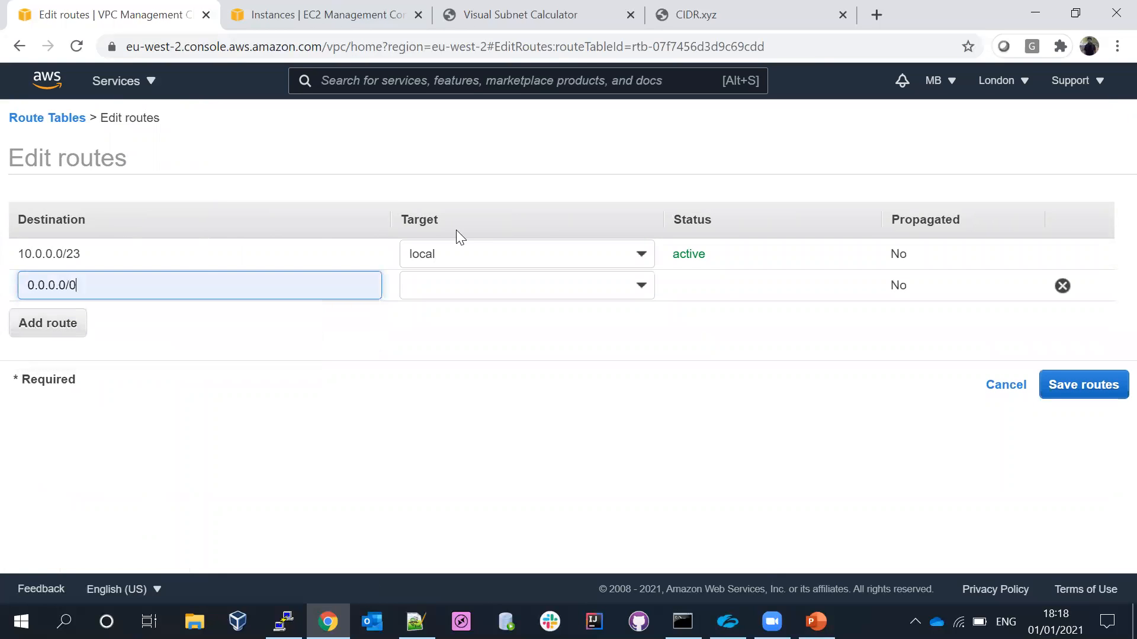
# - Target the private table's 0.0.0.0/0 route at the dev.NATgateway NAT gateway and save the routes
pyautogui.click(467, 286)
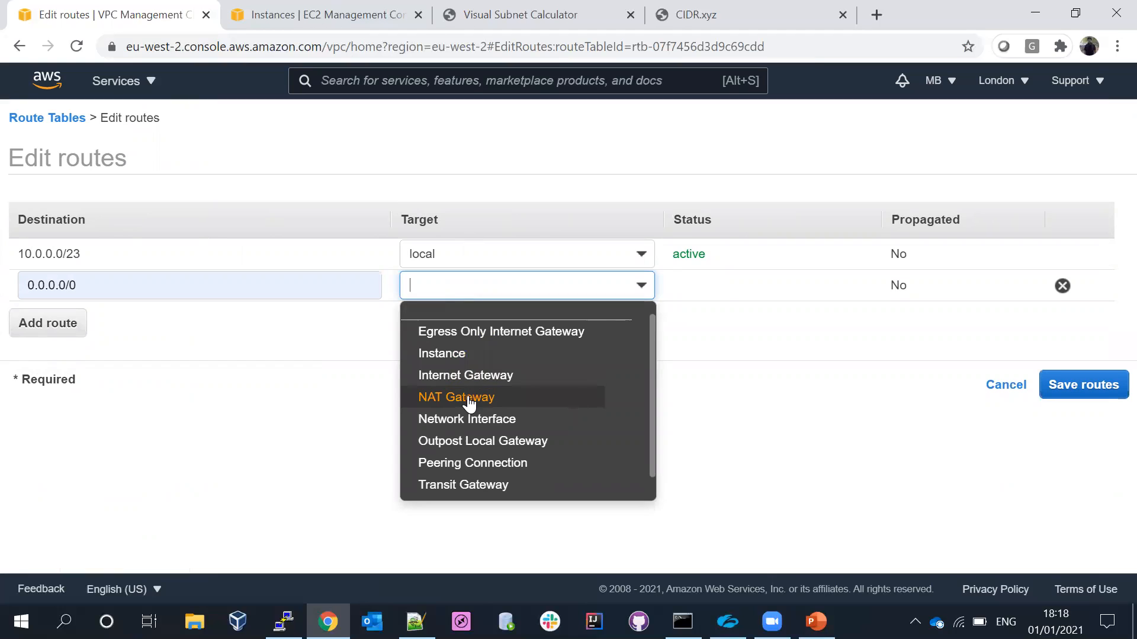
pyautogui.click(468, 402)
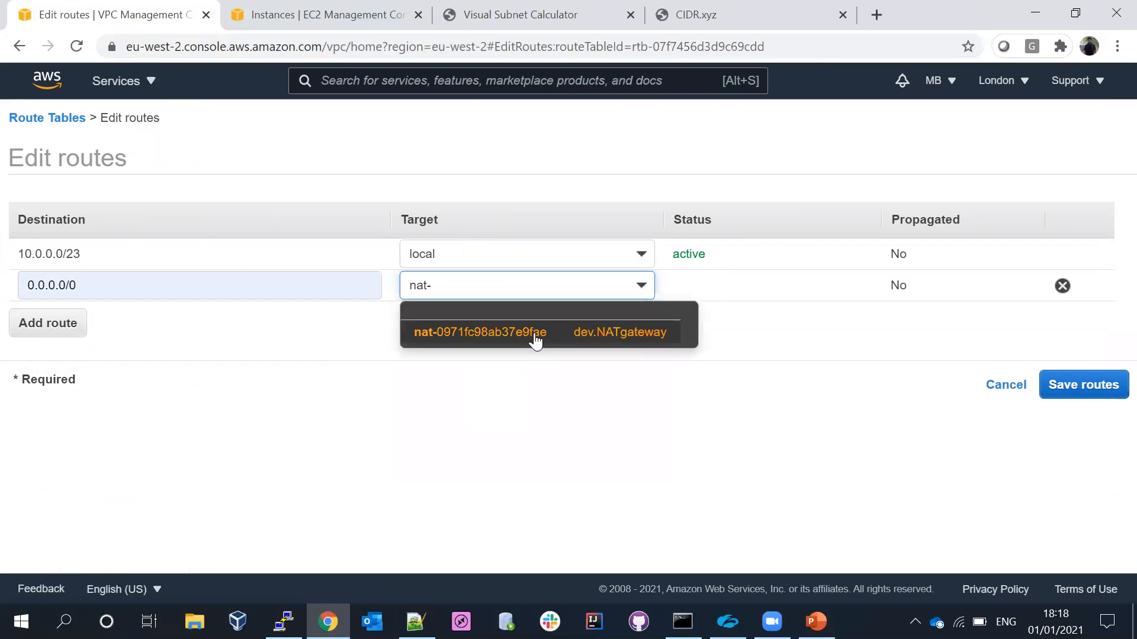
pyautogui.click(534, 339)
pyautogui.click(1069, 388)
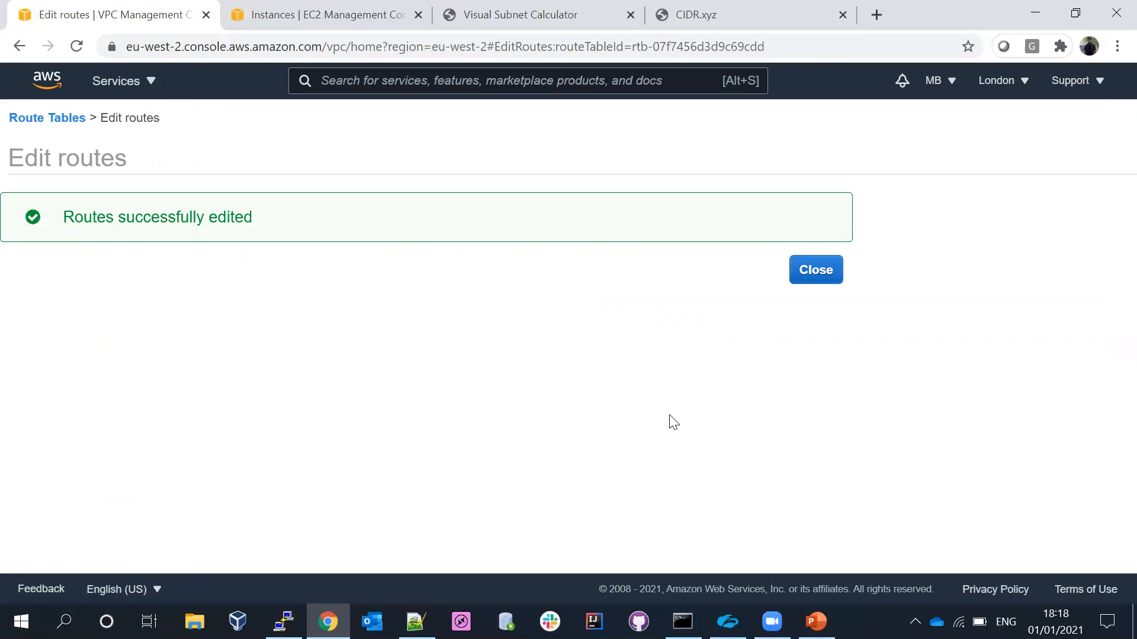
# - Return to the route table list, check the subnet associations of private-dev-RT and refresh the list
pyautogui.click(814, 283)
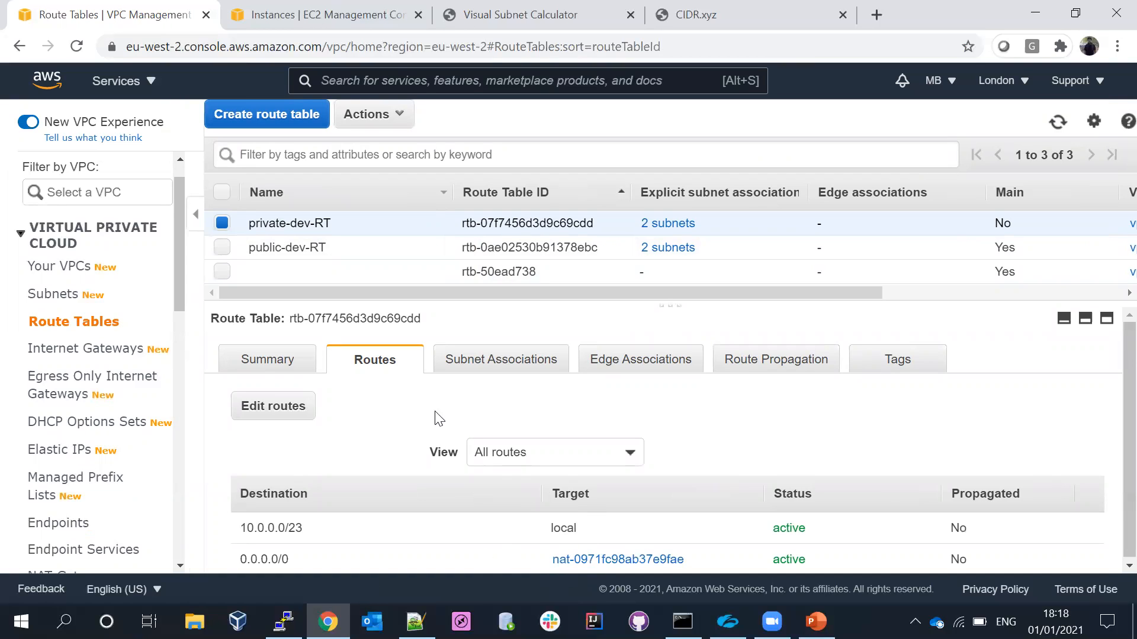
pyautogui.click(507, 359)
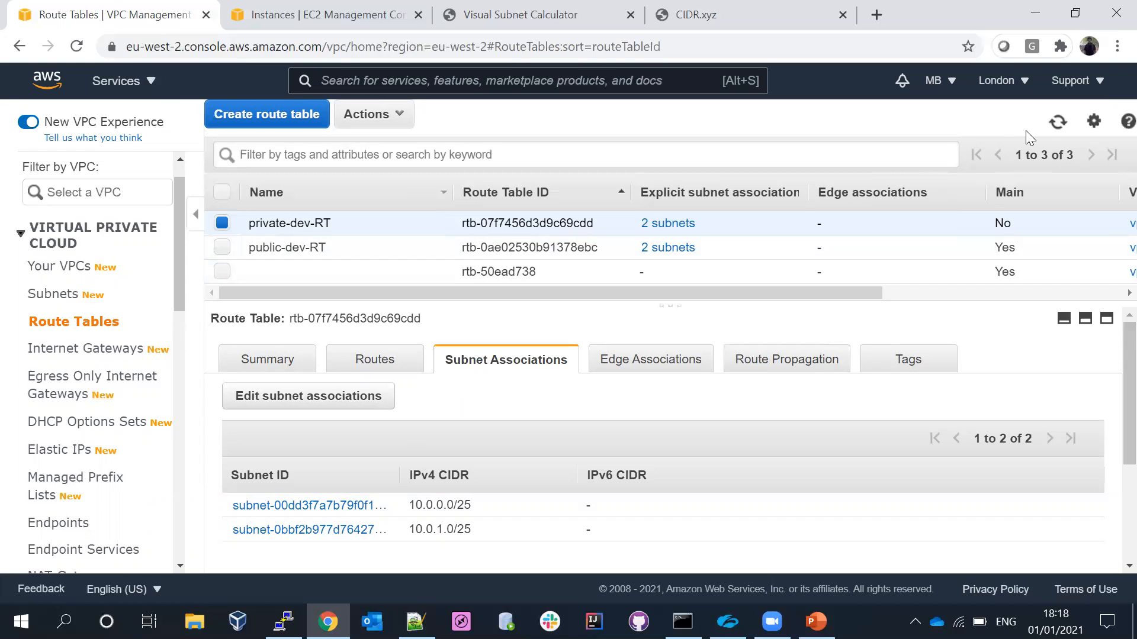
pyautogui.click(1059, 123)
pyautogui.click(1059, 124)
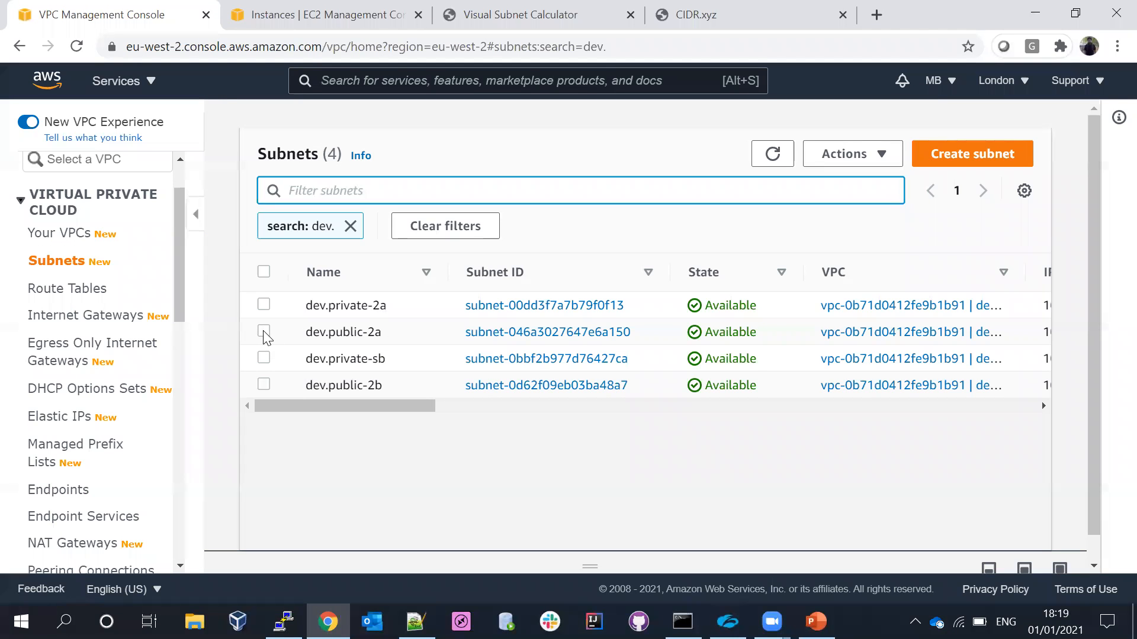
# - Enable auto-assignment of public IPv4 addresses for the dev.public-2a subnet and save the setting
pyautogui.click(264, 333)
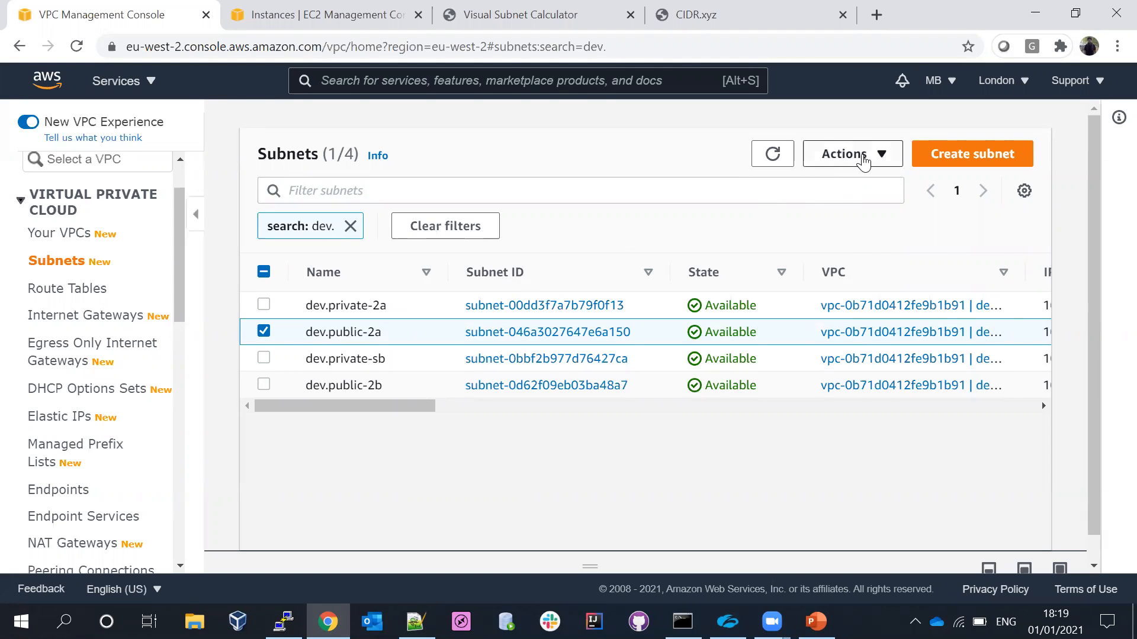
pyautogui.click(864, 161)
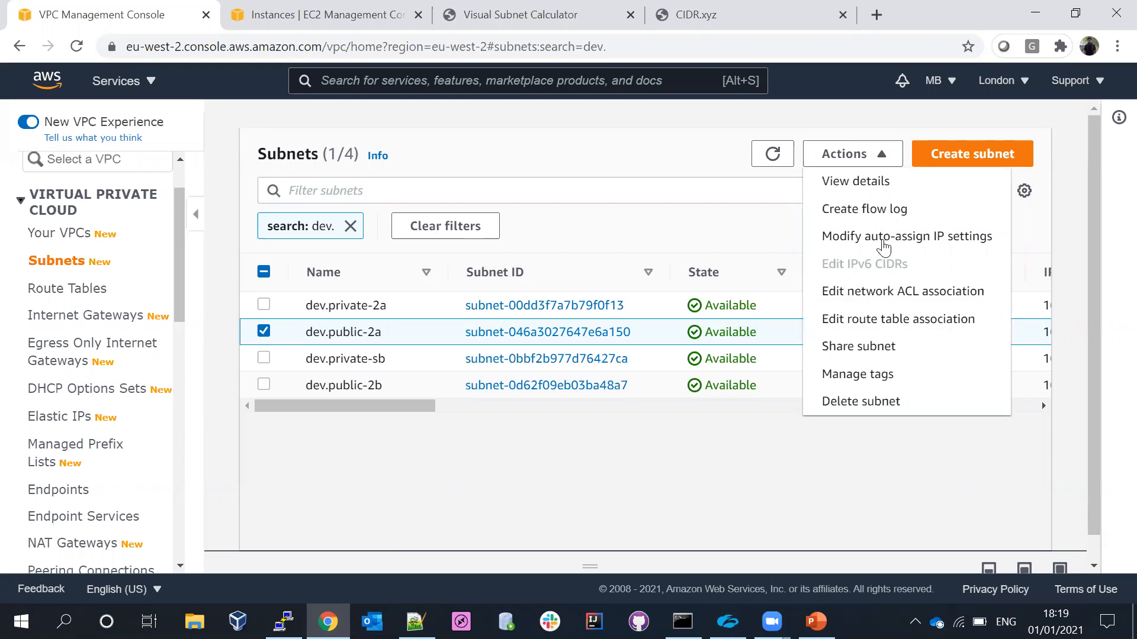
pyautogui.click(888, 246)
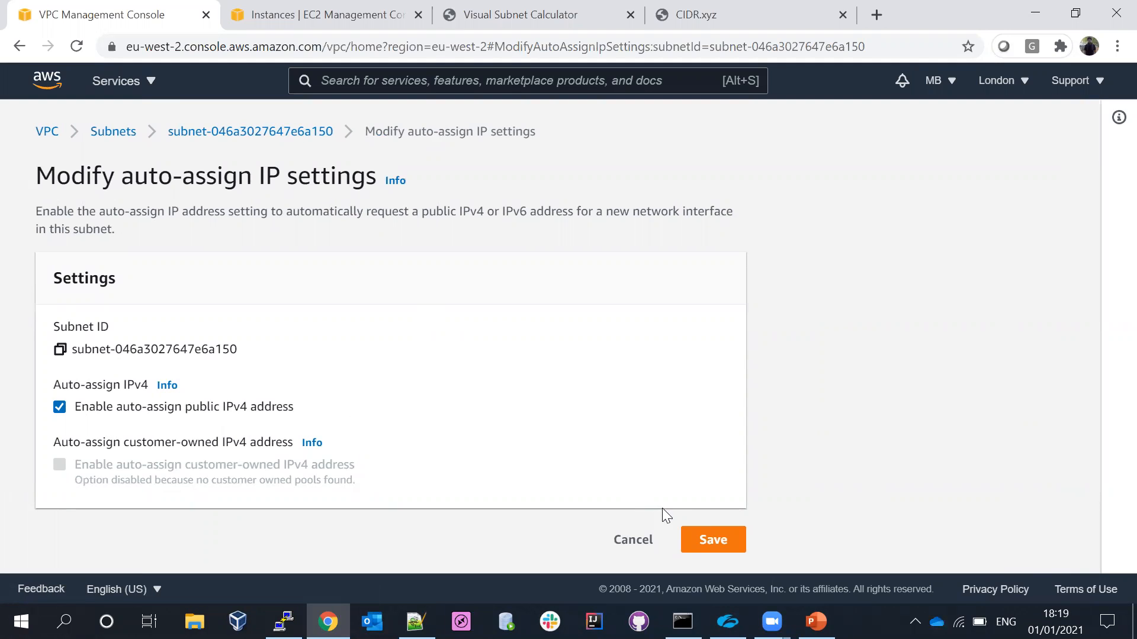
pyautogui.click(708, 545)
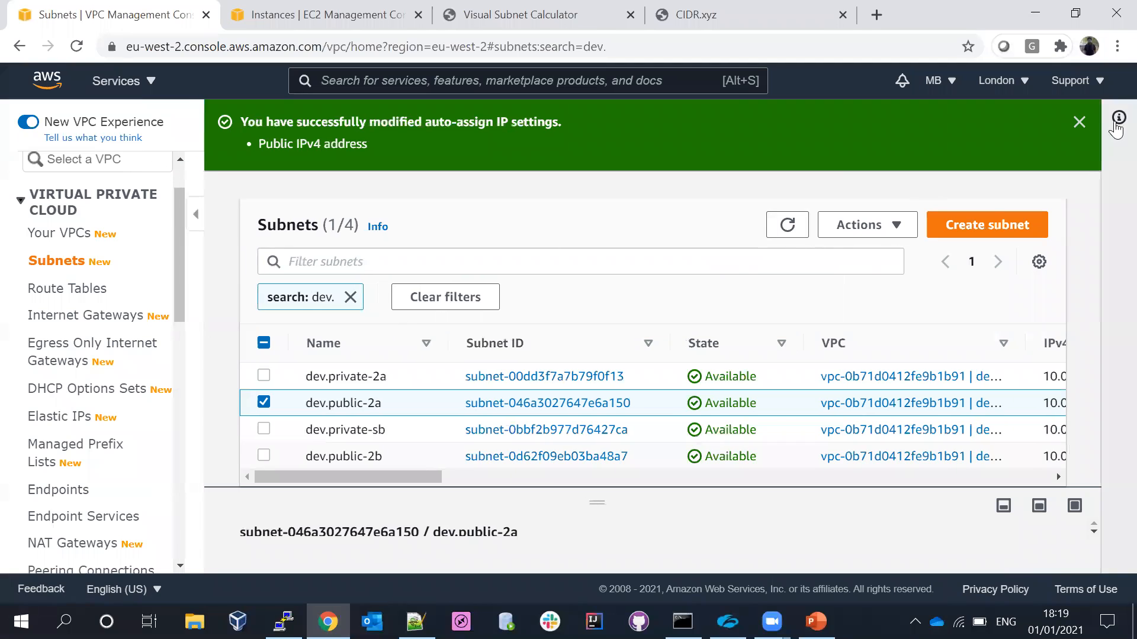
pyautogui.click(1079, 122)
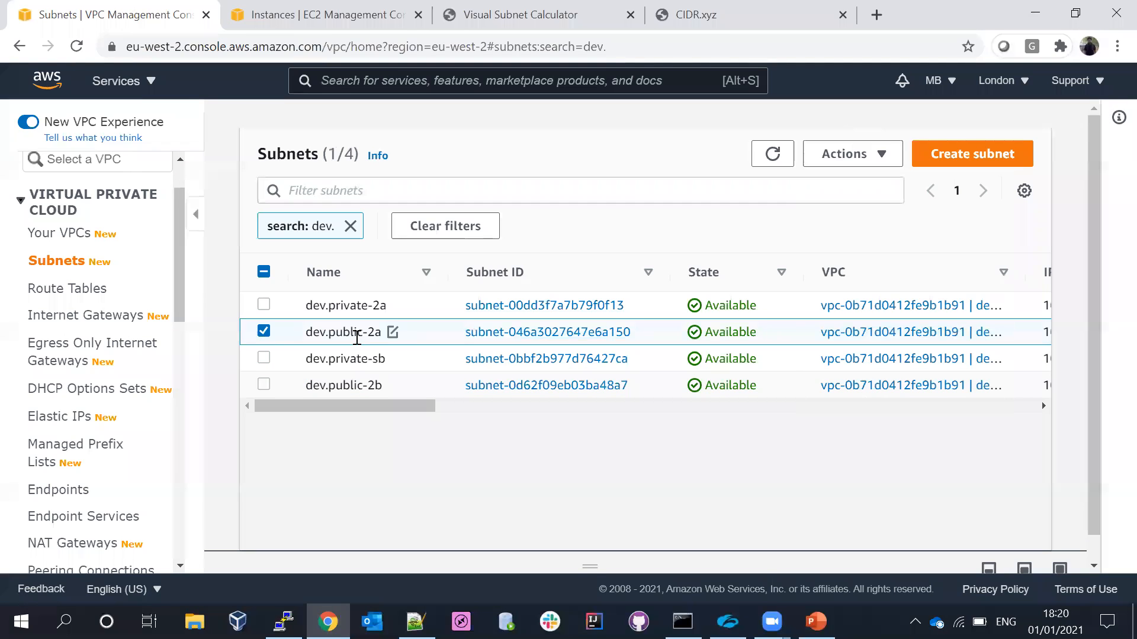
# - Deselect dev.public-2a, enable auto-assignment of public IPv4 addresses for the dev.public-2b subnet and save
pyautogui.click(264, 332)
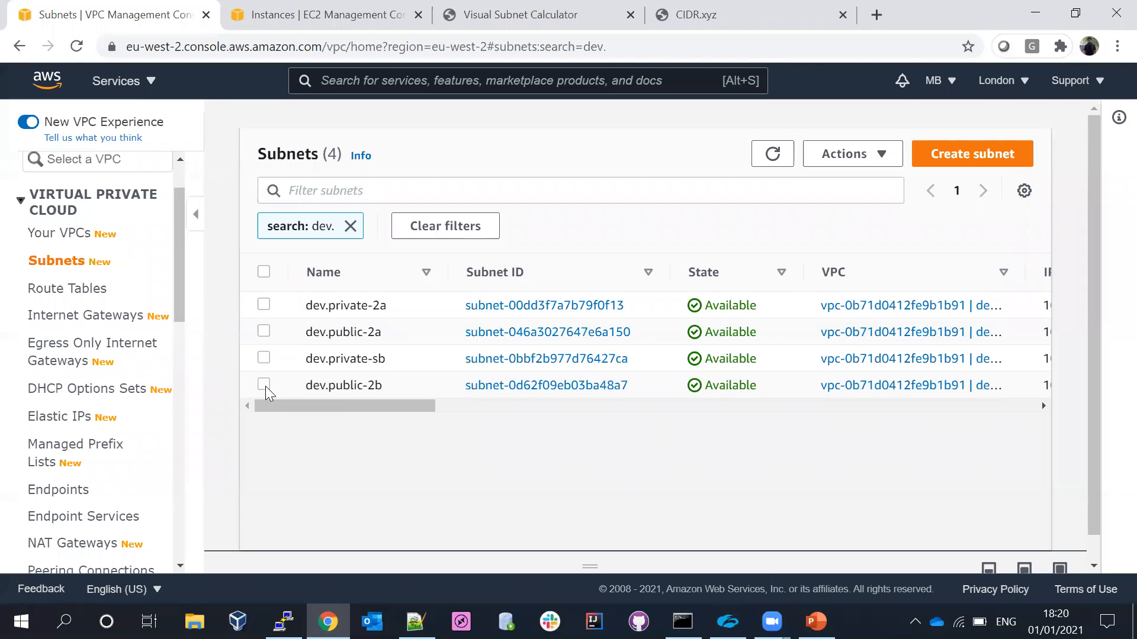
pyautogui.click(264, 385)
pyautogui.click(831, 155)
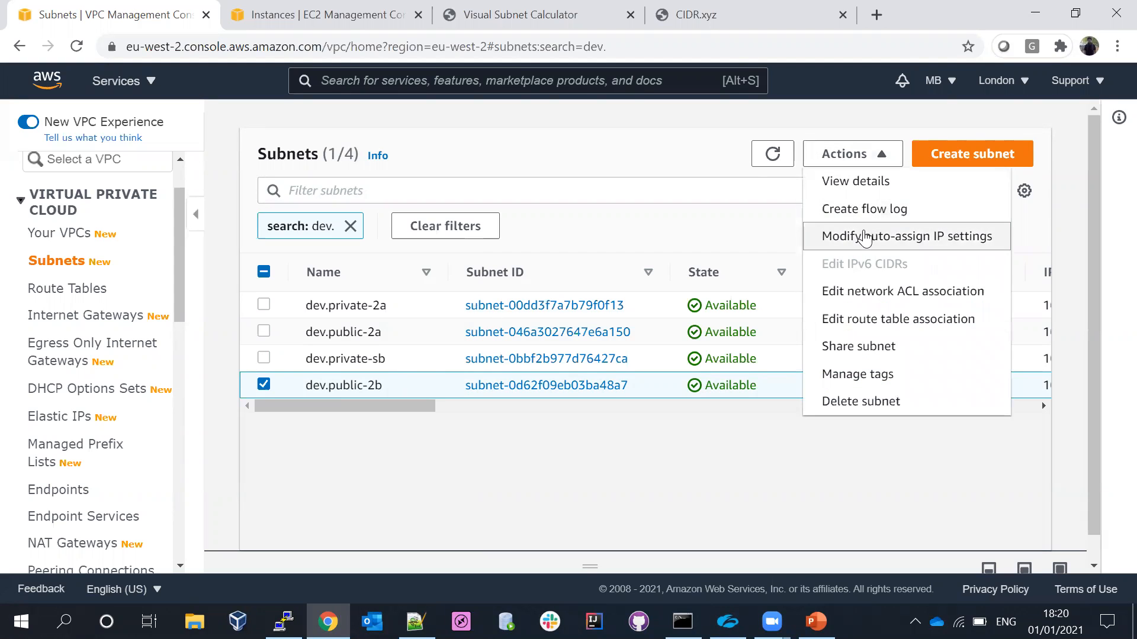
pyautogui.click(866, 237)
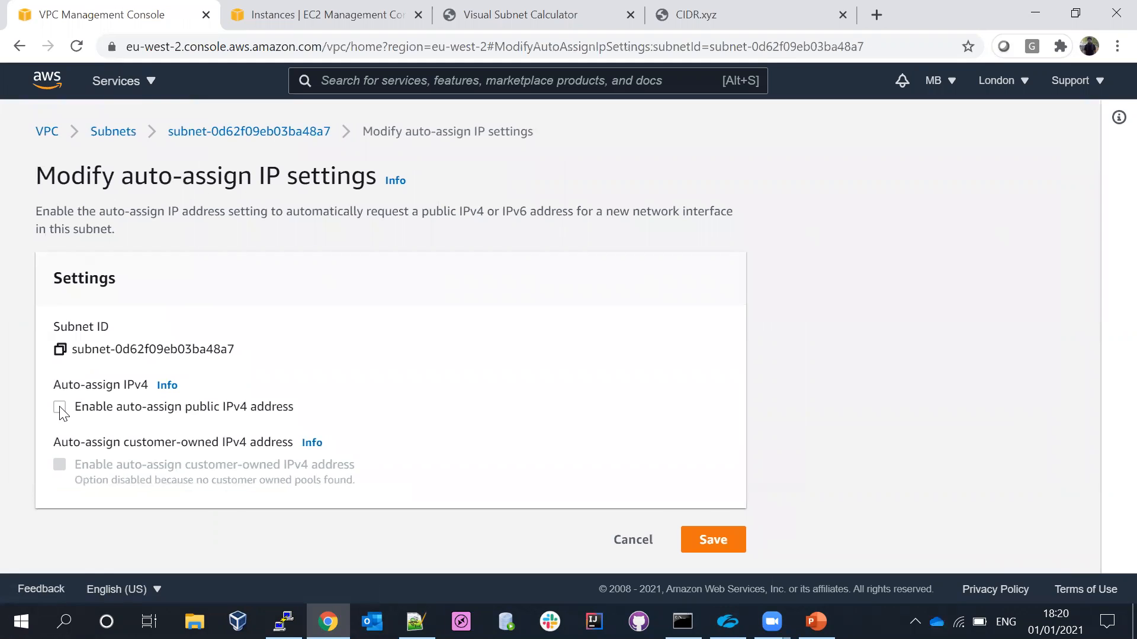
pyautogui.click(727, 540)
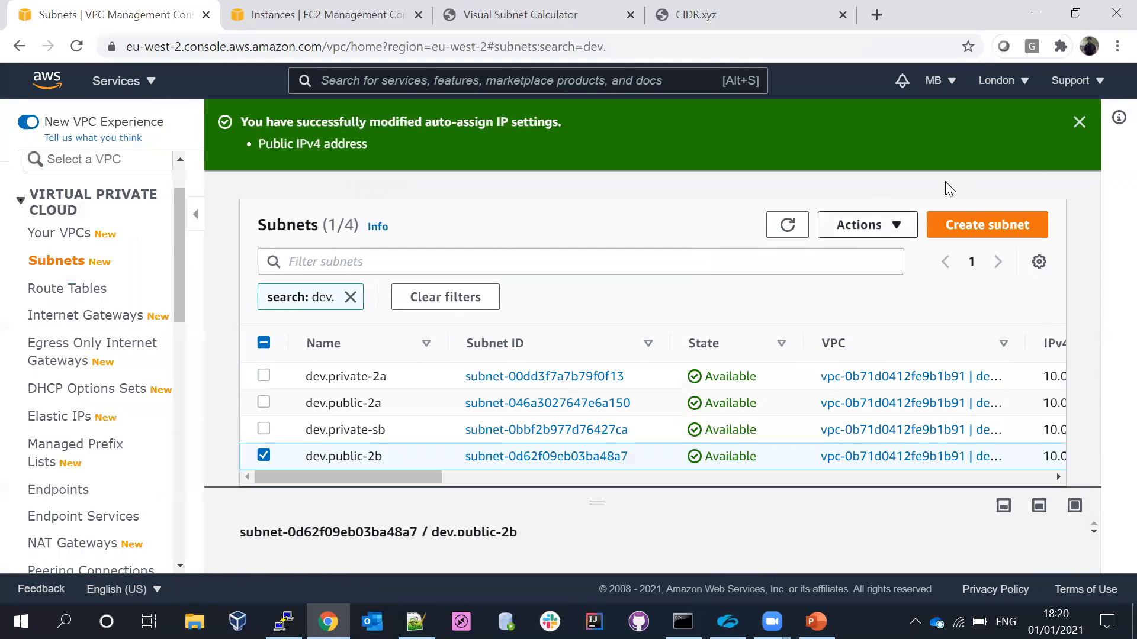
pyautogui.click(1079, 122)
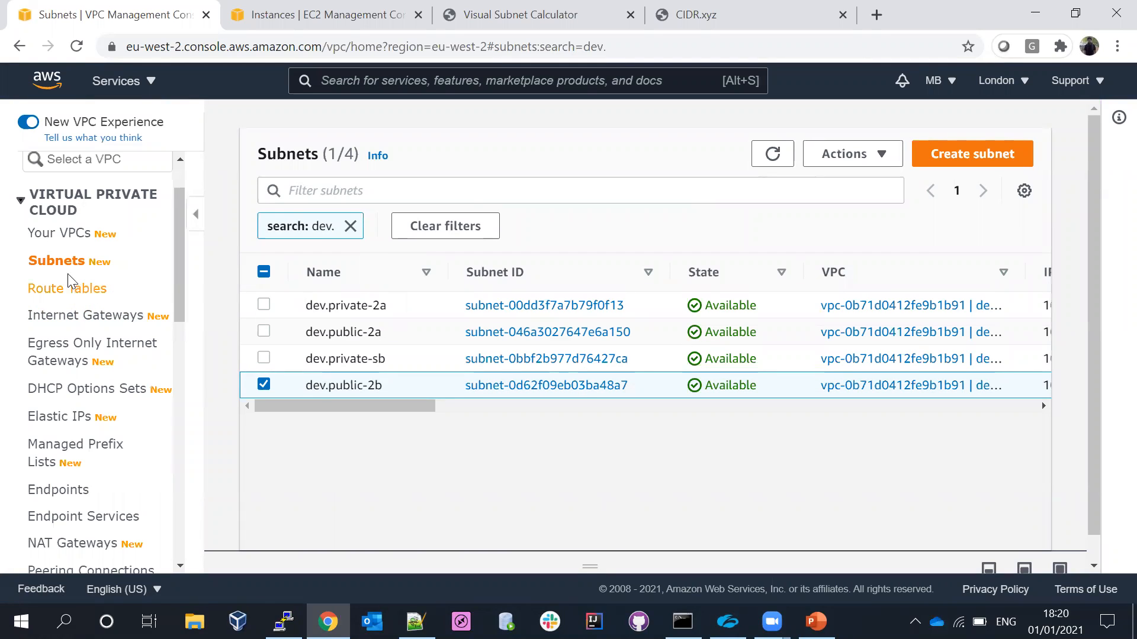
# - Go to the list of VPCs and select only dev.vpc
pyautogui.click(61, 242)
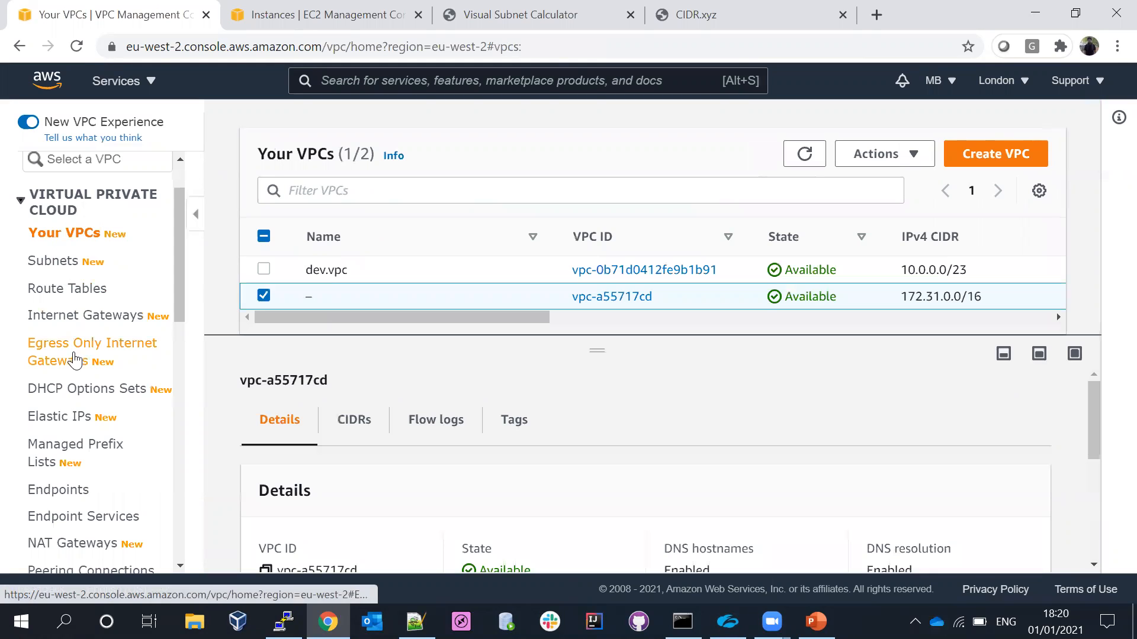
pyautogui.click(67, 290)
pyautogui.click(73, 233)
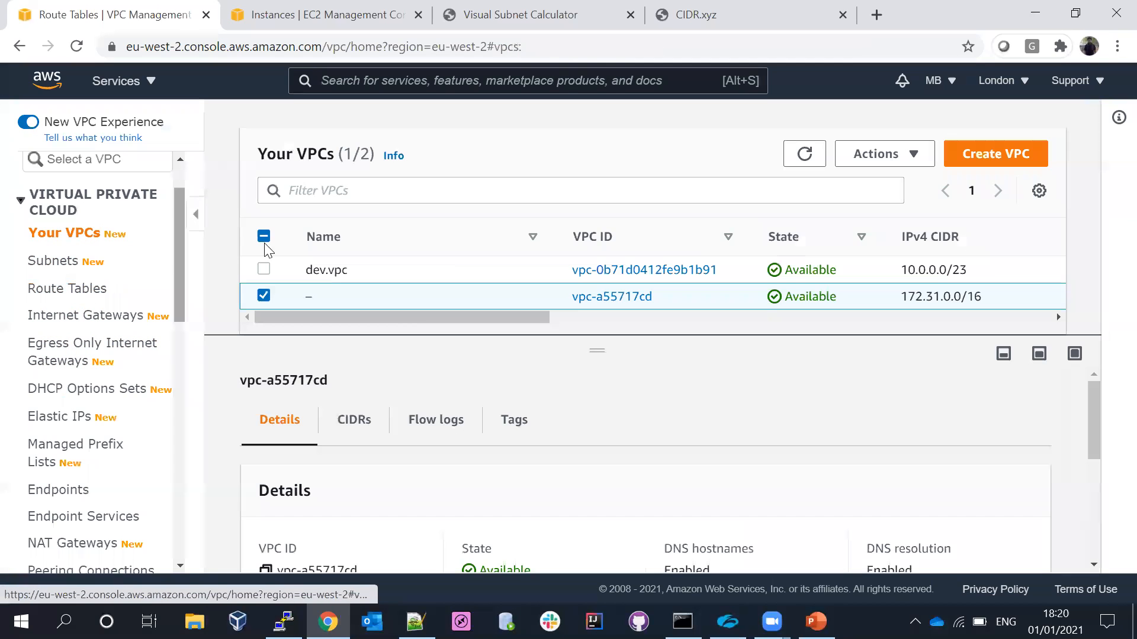
pyautogui.click(264, 296)
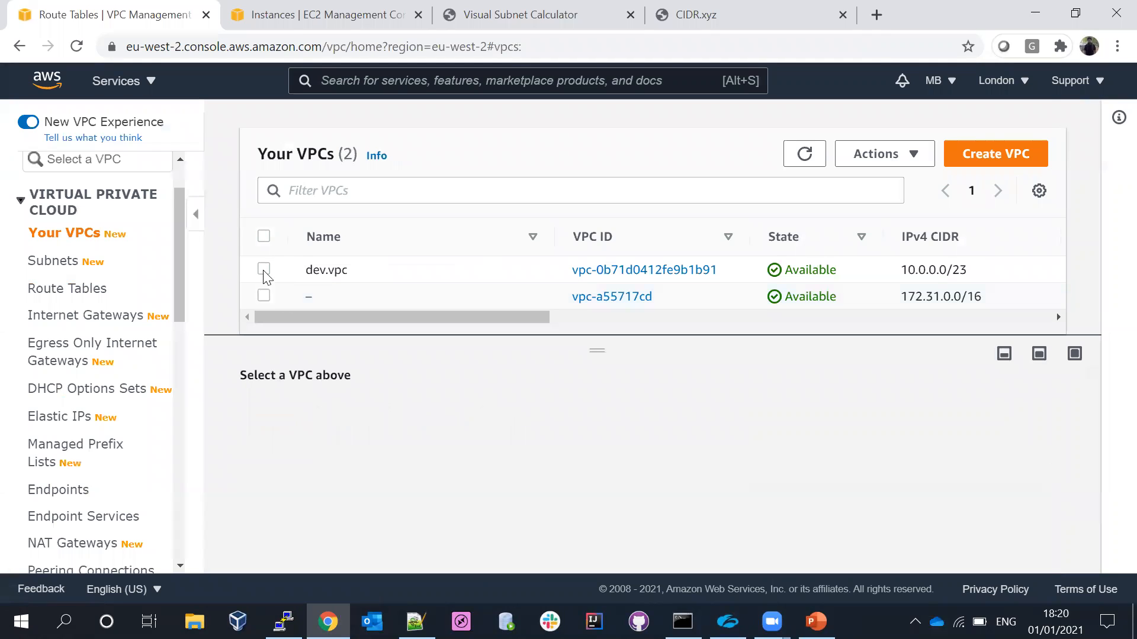
pyautogui.click(264, 271)
pyautogui.click(875, 157)
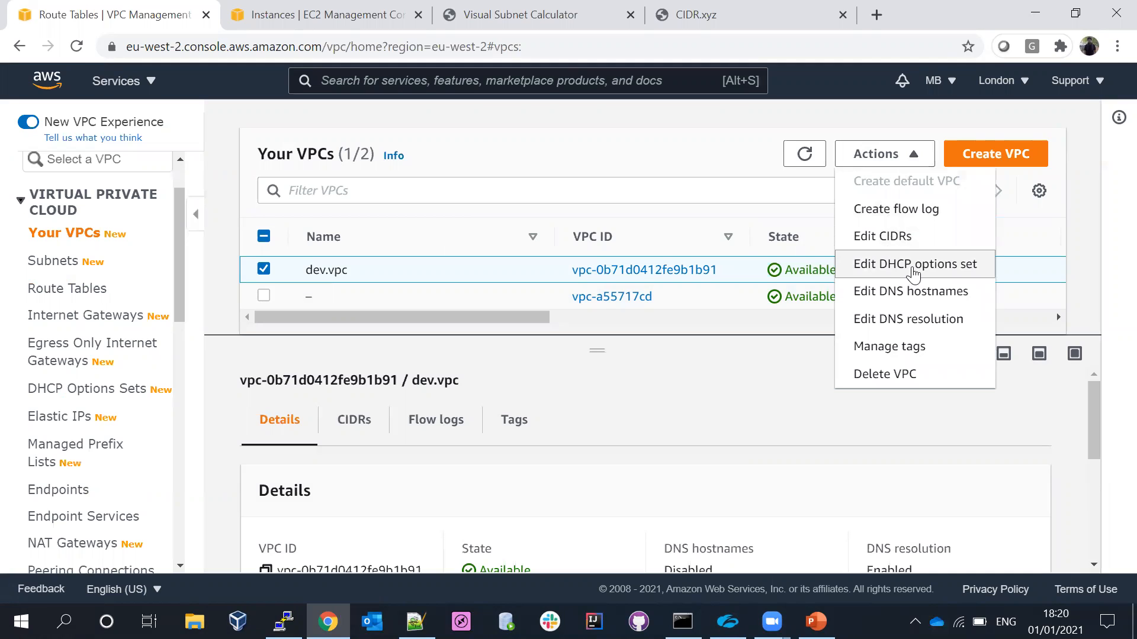
pyautogui.click(915, 268)
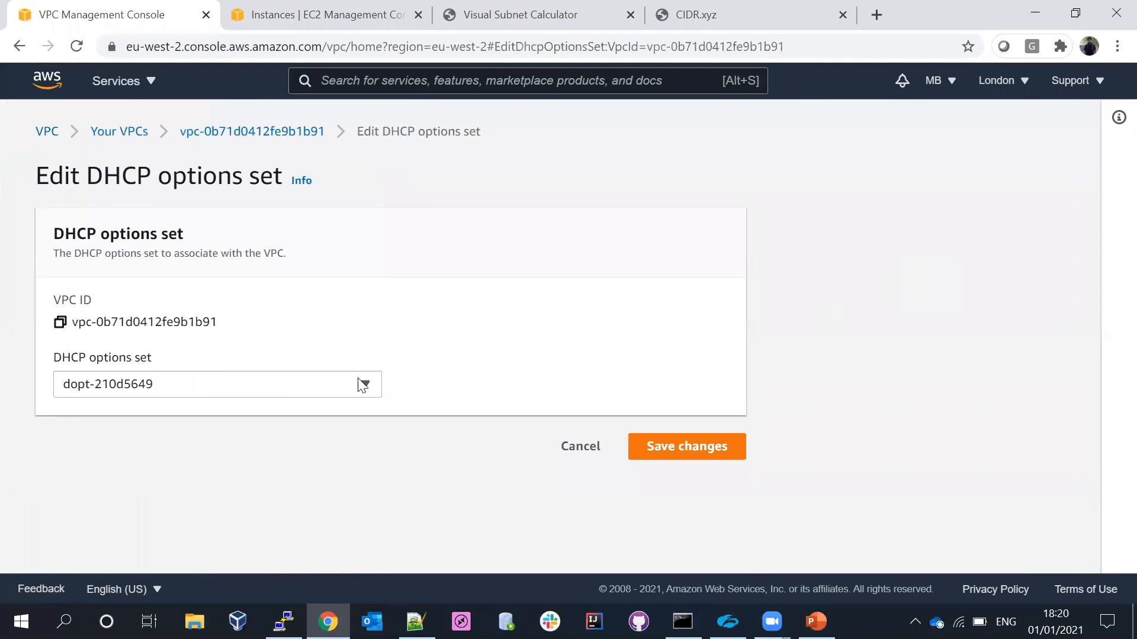
pyautogui.click(574, 450)
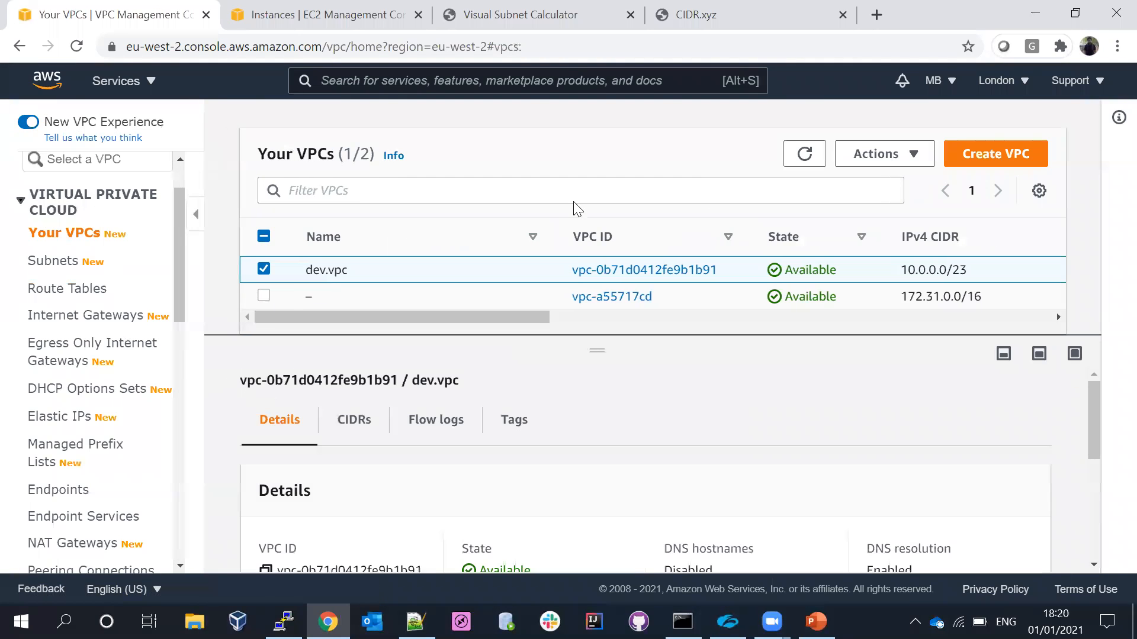
# - Enable DNS hostnames for dev.vpc and save the change
pyautogui.click(878, 154)
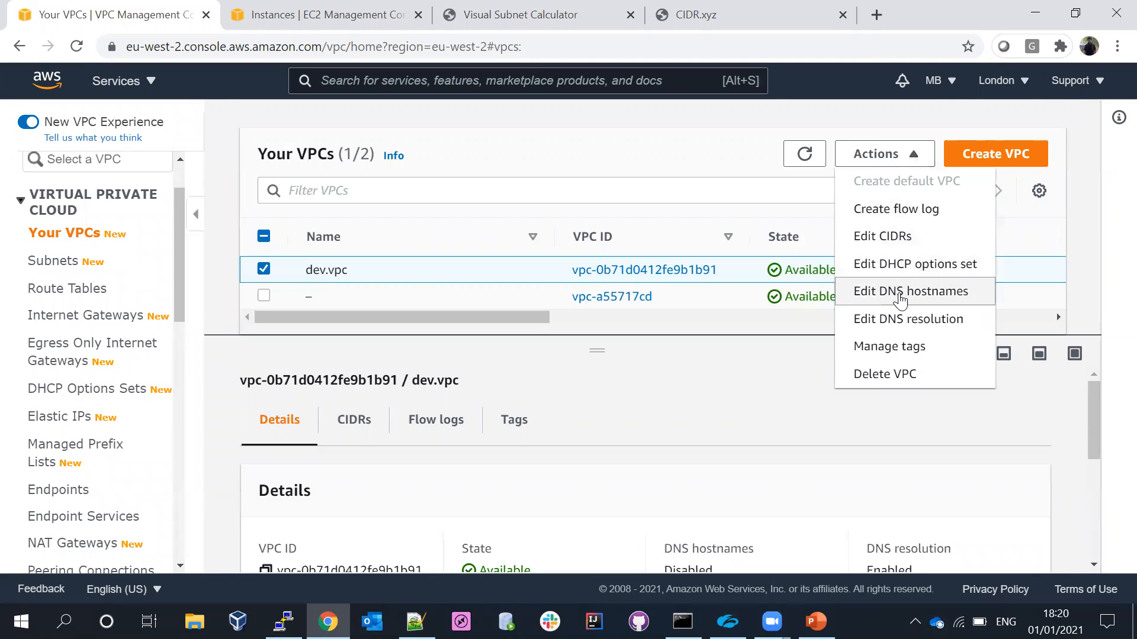
pyautogui.click(901, 299)
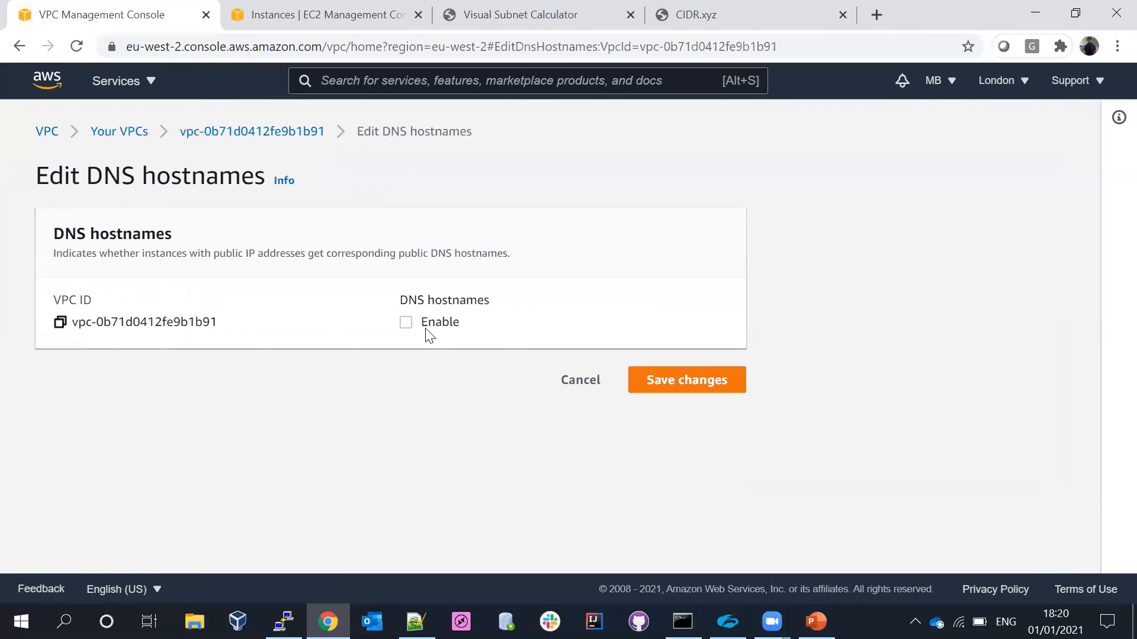
pyautogui.click(701, 385)
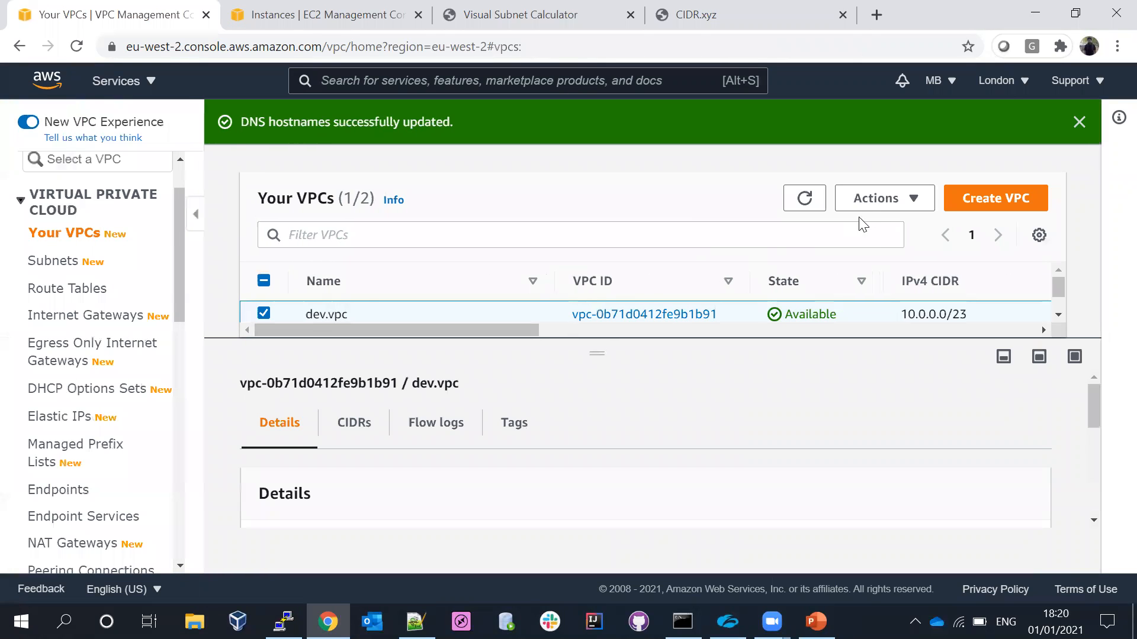
# - Check the DNS resolution setting of dev.vpc, leave it without saving and refresh the VPC list
pyautogui.click(891, 197)
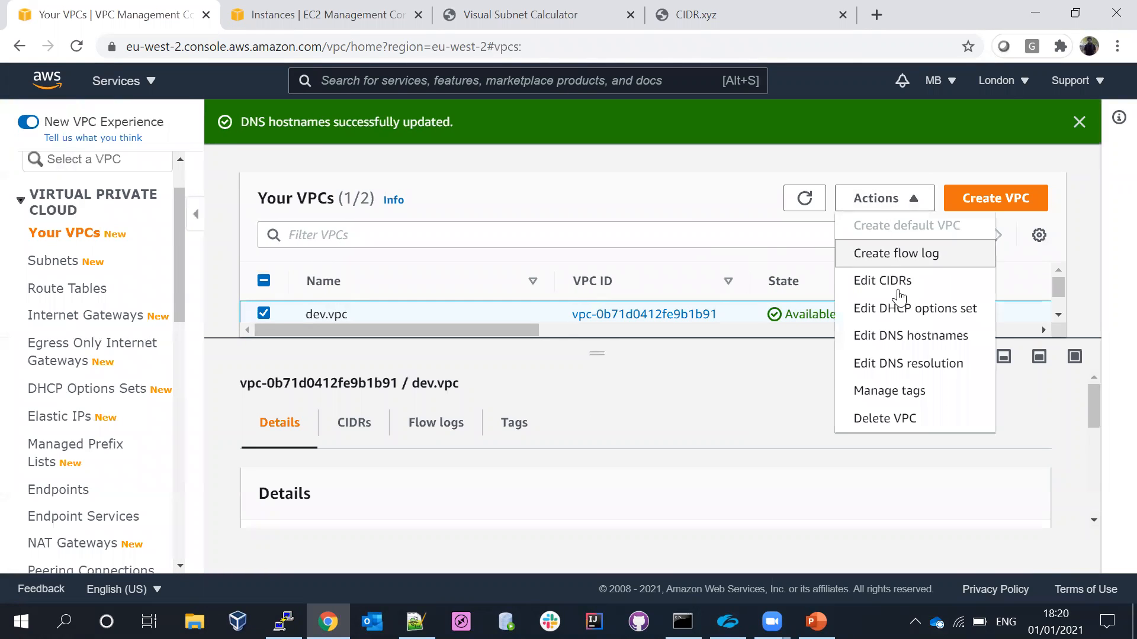
pyautogui.click(911, 364)
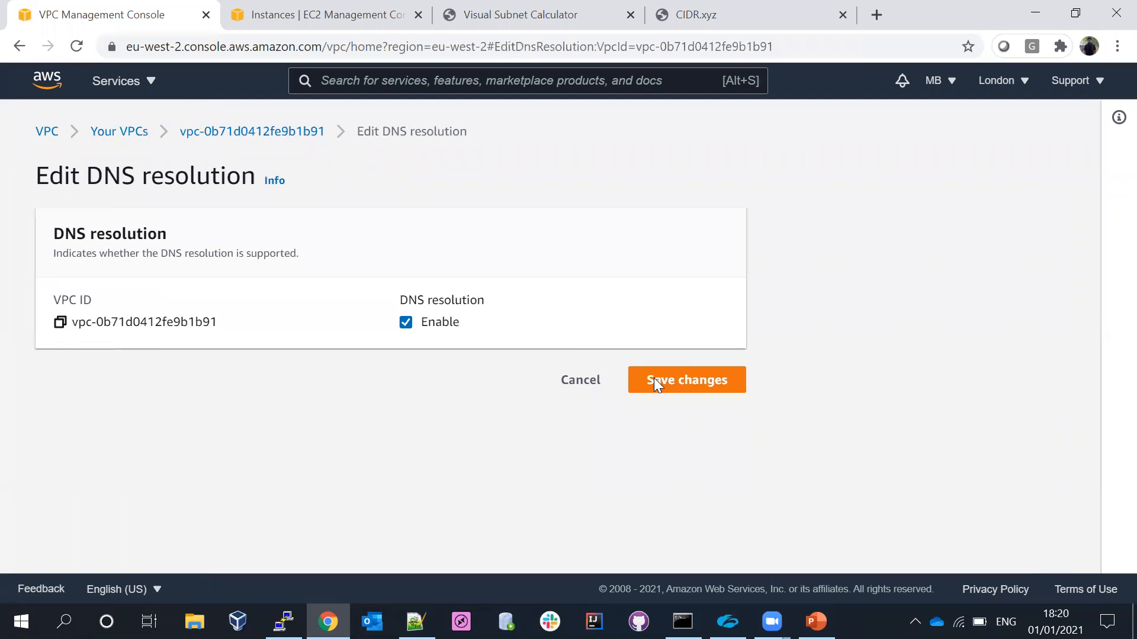
pyautogui.click(593, 386)
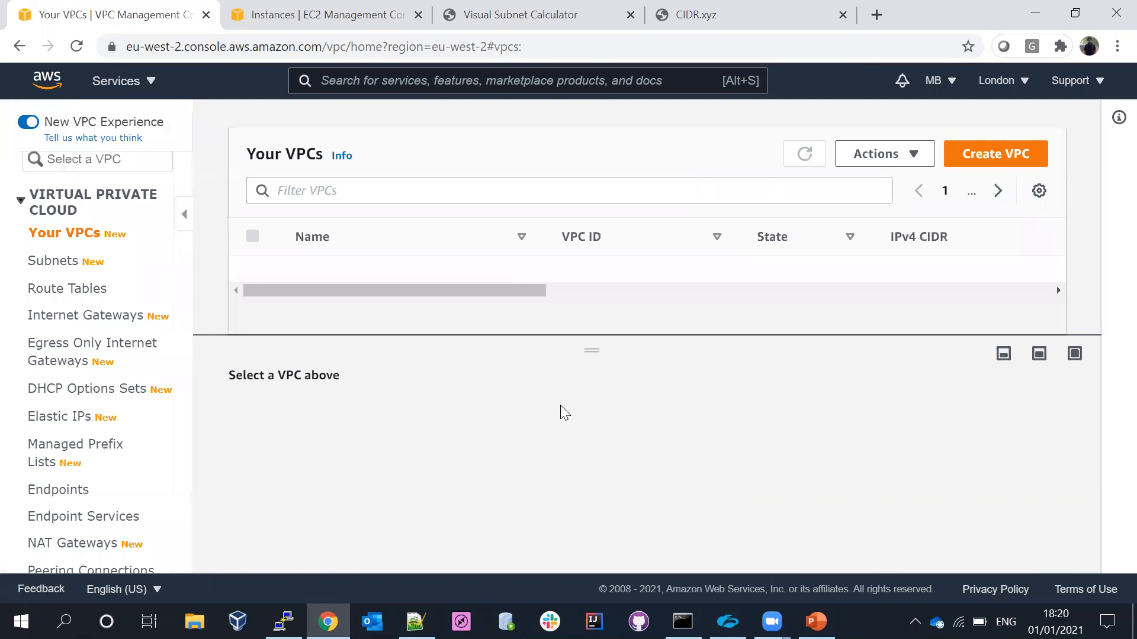
pyautogui.click(805, 154)
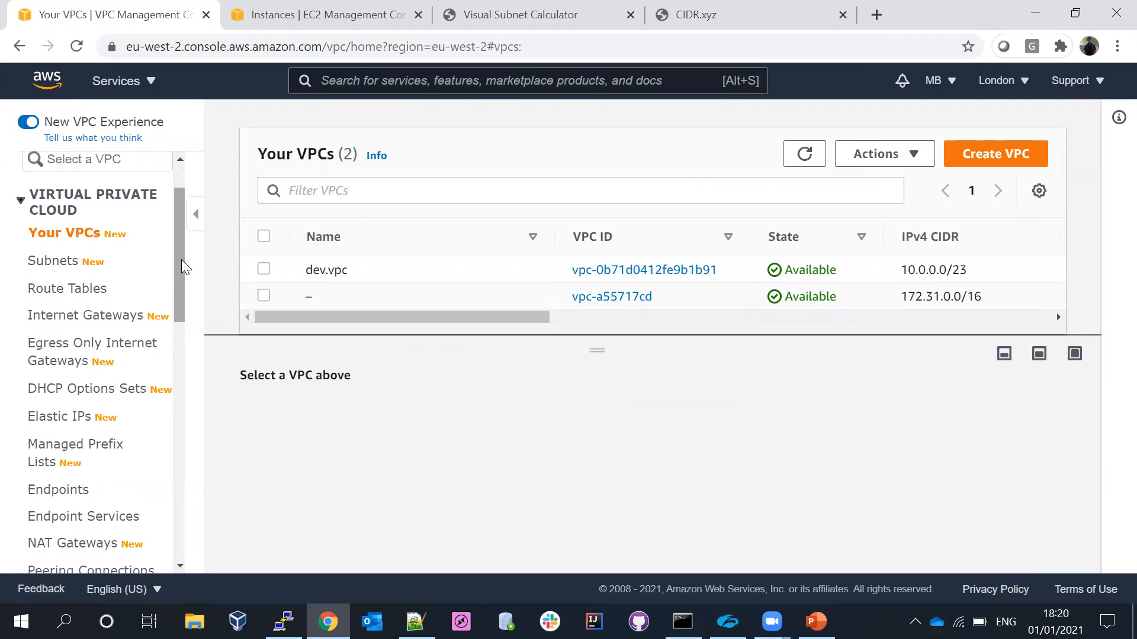
pyautogui.moveTo(175, 246); pyautogui.dragTo(176, 214)
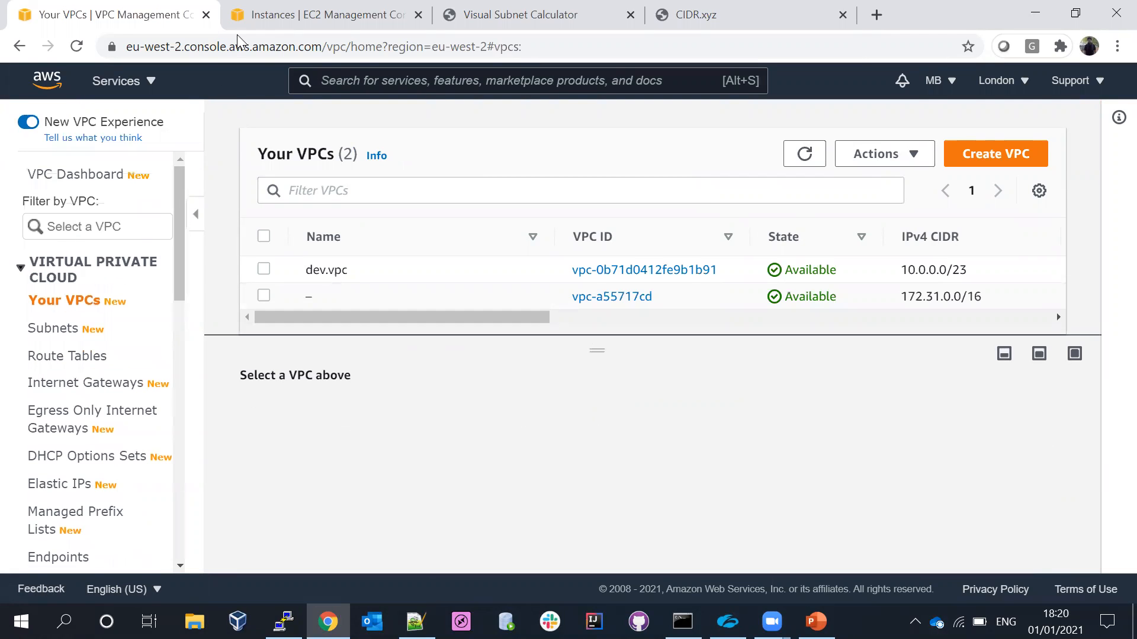
# - Start launching an EC2 instance from the Red Hat Enterprise Linux 8 AMI with the t2.micro instance type
pyautogui.click(268, 16)
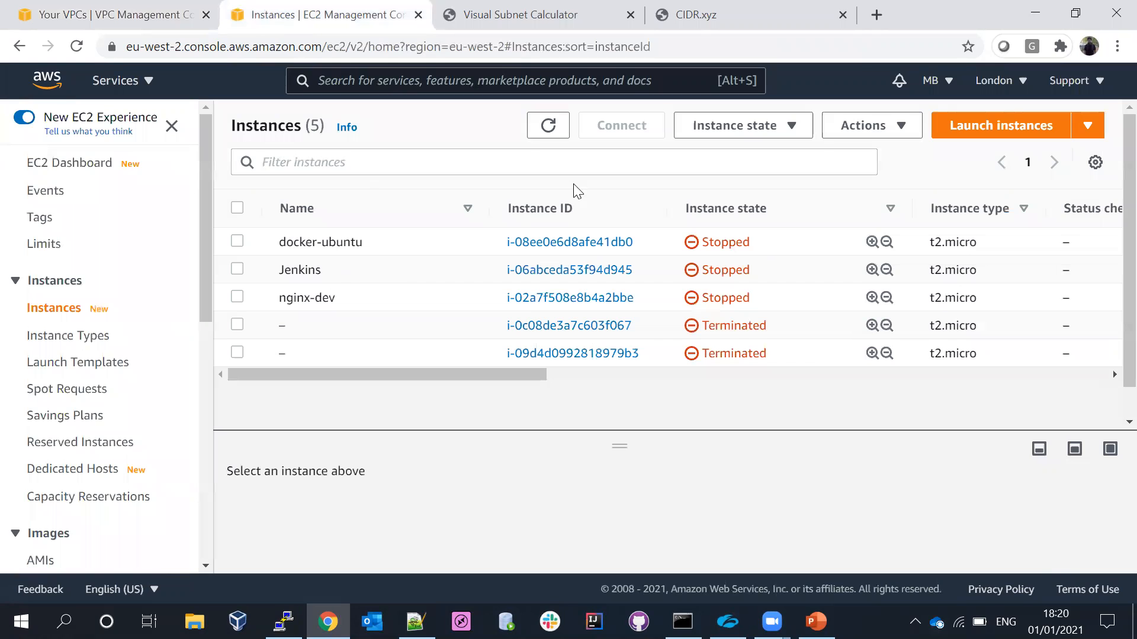
pyautogui.click(954, 126)
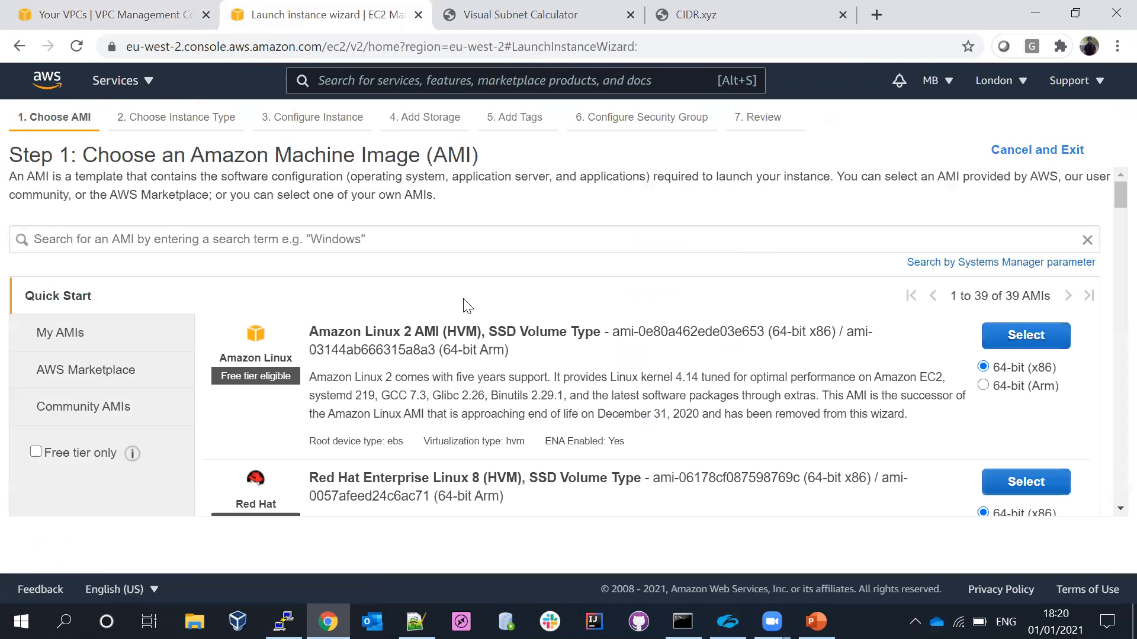
pyautogui.click(1012, 489)
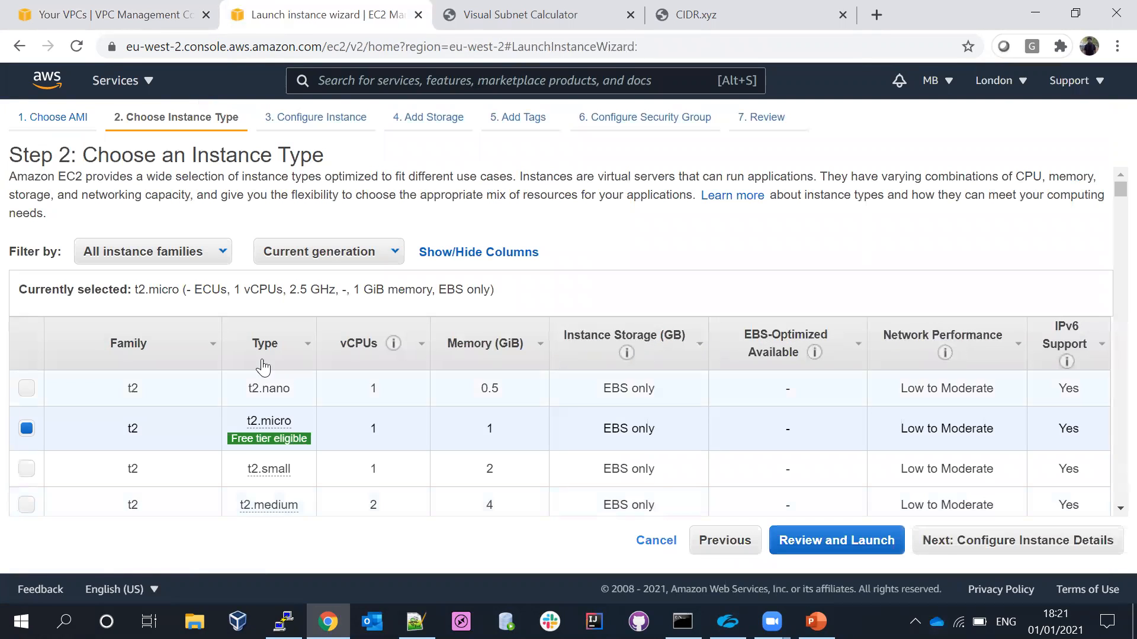
pyautogui.click(1018, 540)
# - Place the new instance in the dev.vpc network and the dev.public-2a subnet
pyautogui.click(406, 318)
pyautogui.click(390, 327)
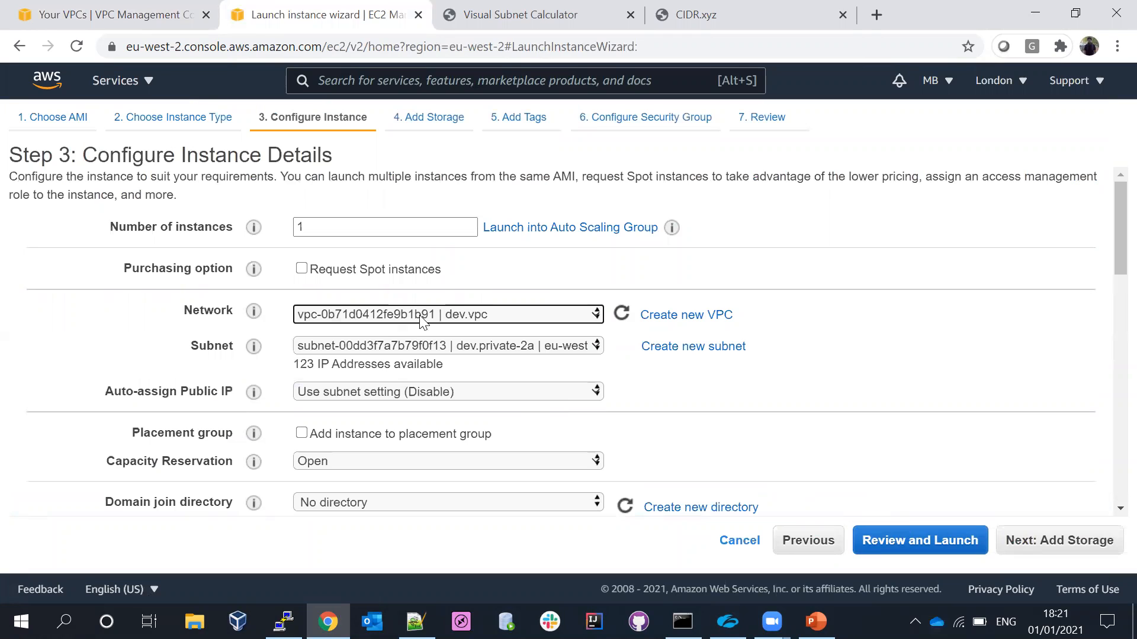
pyautogui.click(418, 345)
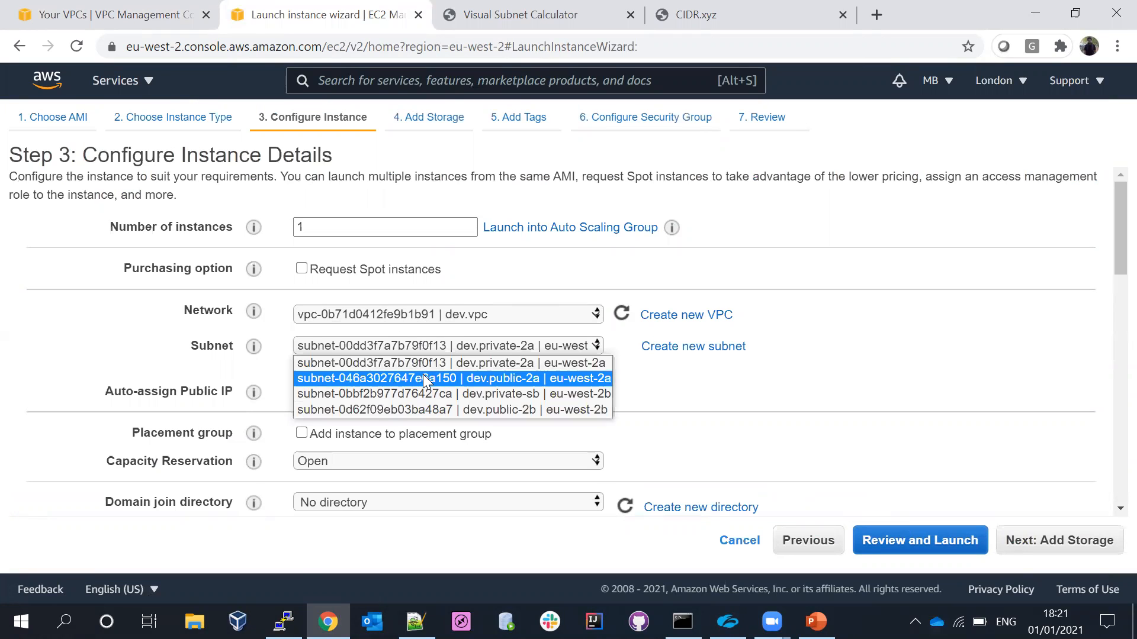
pyautogui.click(422, 375)
pyautogui.click(1057, 549)
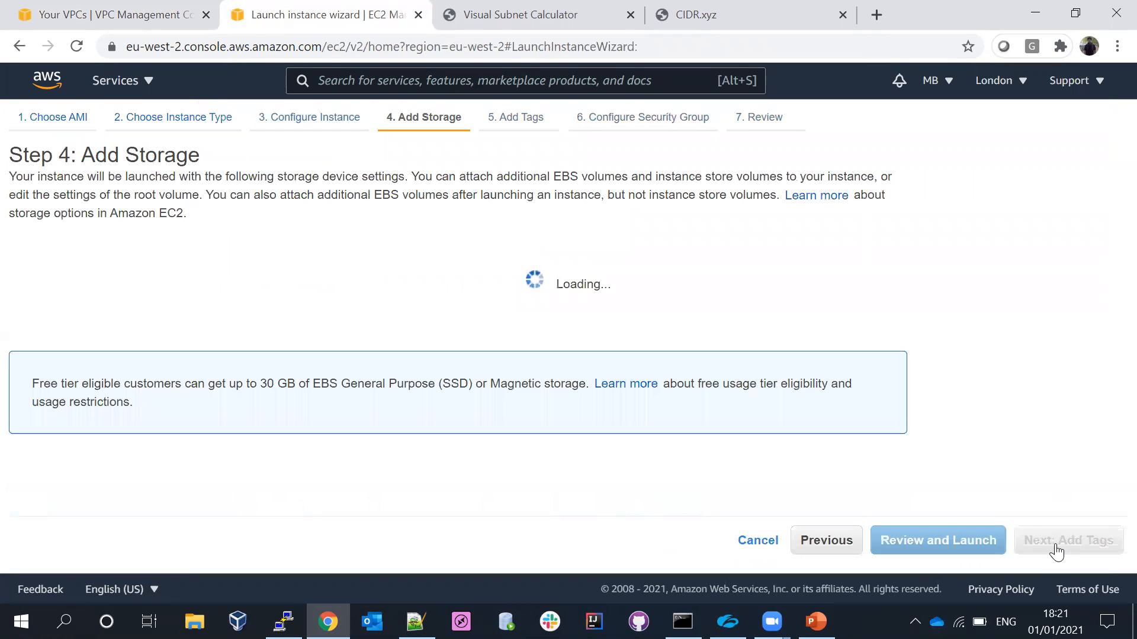
# - Keep the default storage and tag the new instance with the key Name and the value vpc-demo
pyautogui.click(1057, 550)
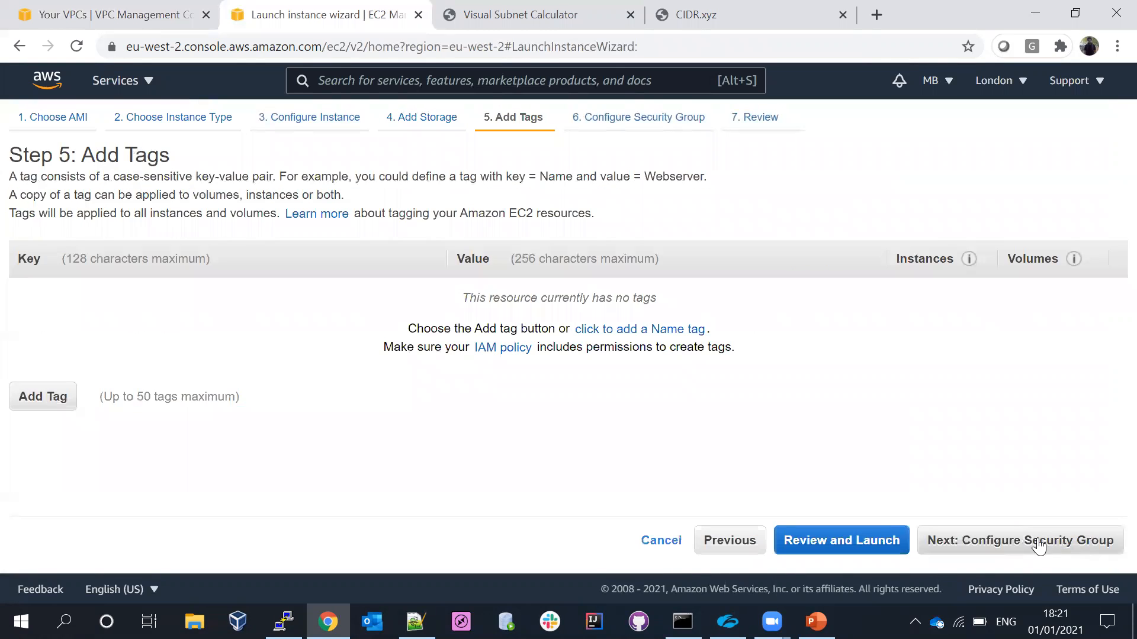
pyautogui.click(41, 397)
pyautogui.write('Nma')
pyautogui.press('BackSpace')
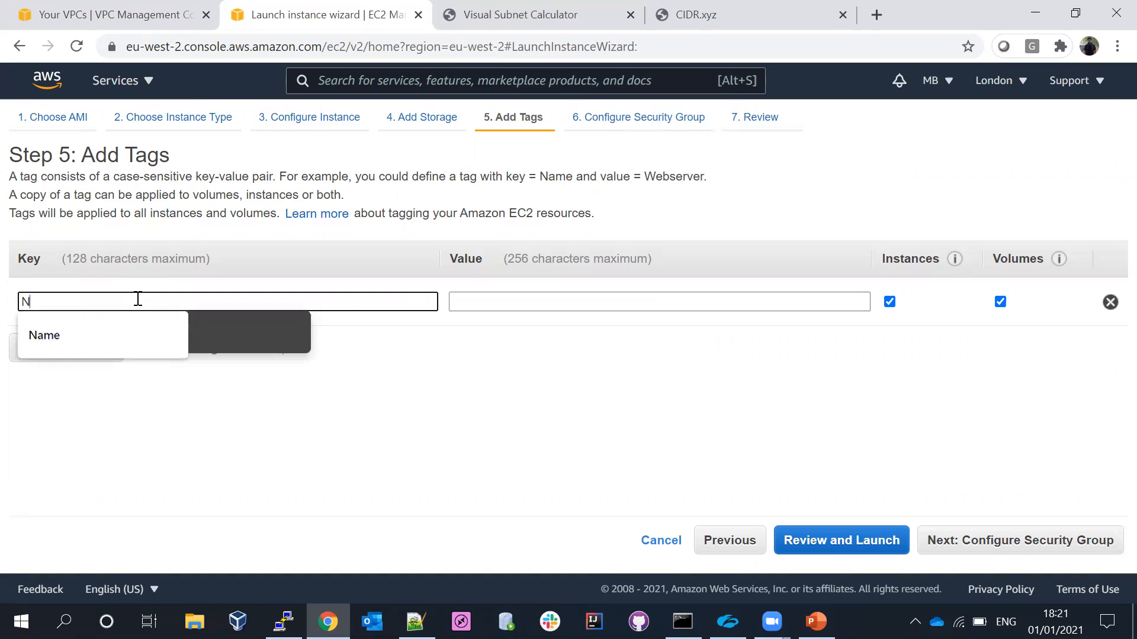
pyautogui.click(60, 346)
pyautogui.click(490, 299)
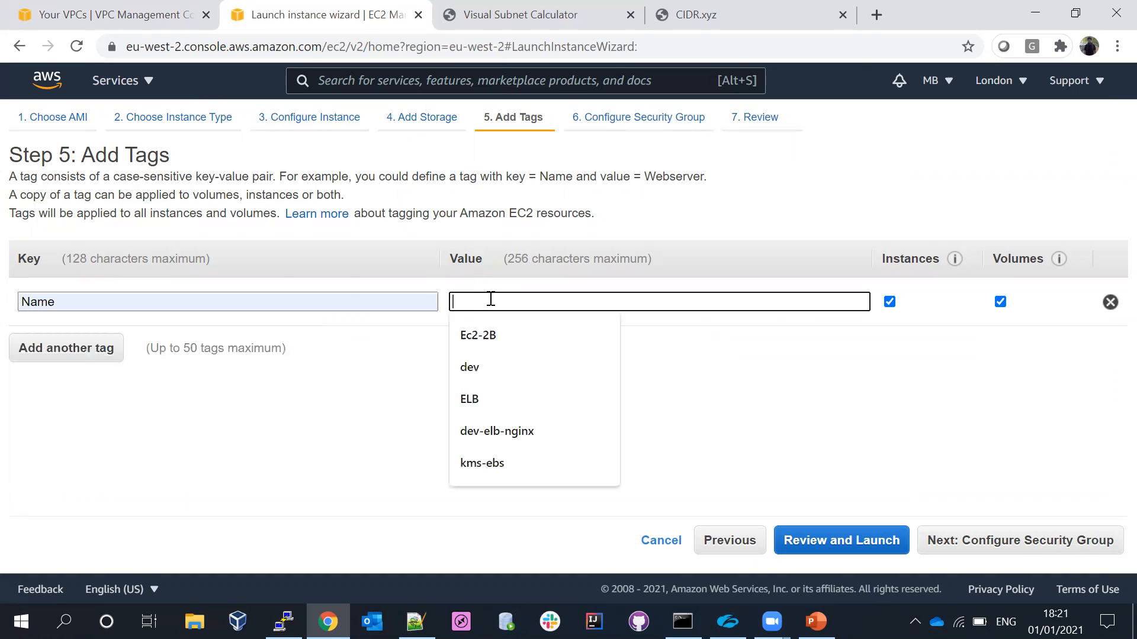
pyautogui.write('vpc')
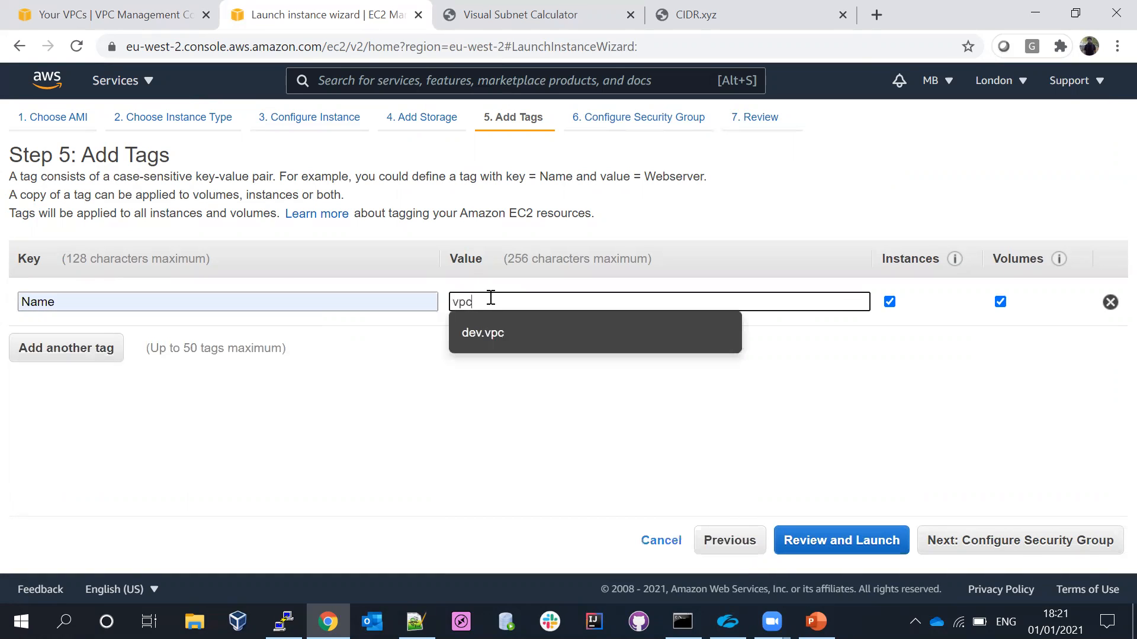
pyautogui.write('-demo')
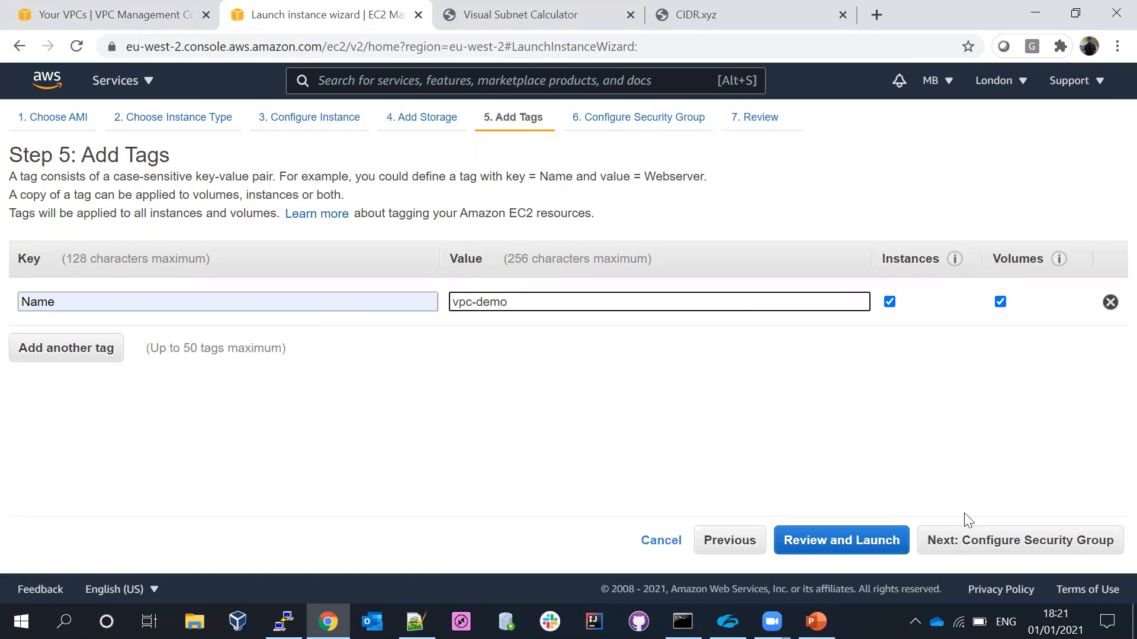
# - Accept the default new security group and launch the instance with the existing key pair youtube
pyautogui.click(1001, 539)
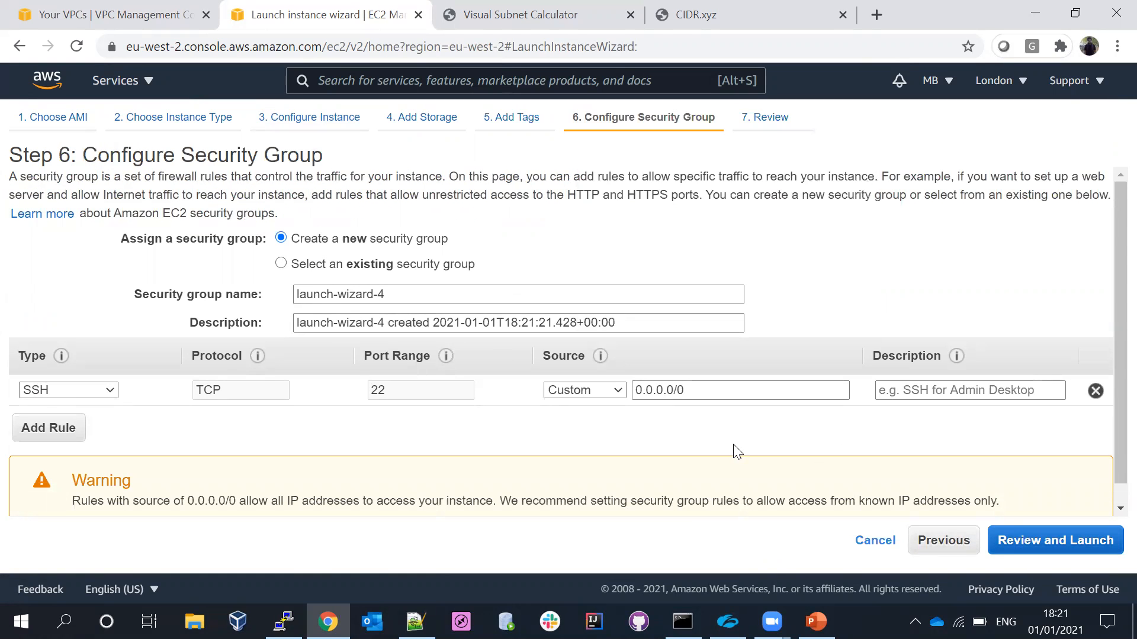
pyautogui.click(1086, 541)
pyautogui.click(471, 404)
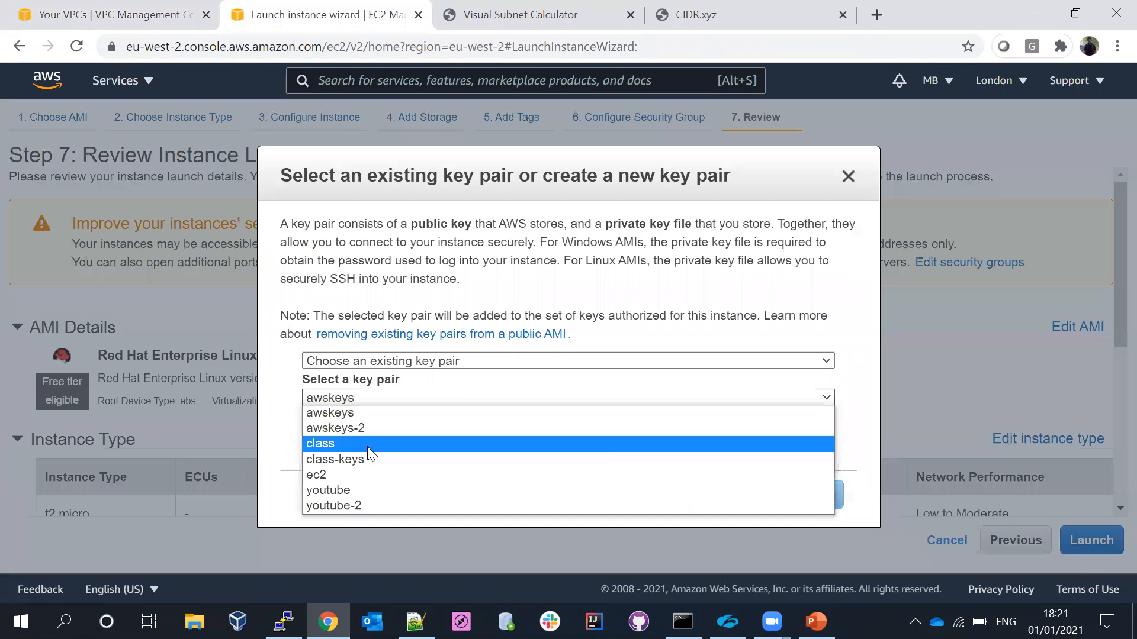
pyautogui.click(332, 488)
pyautogui.click(311, 425)
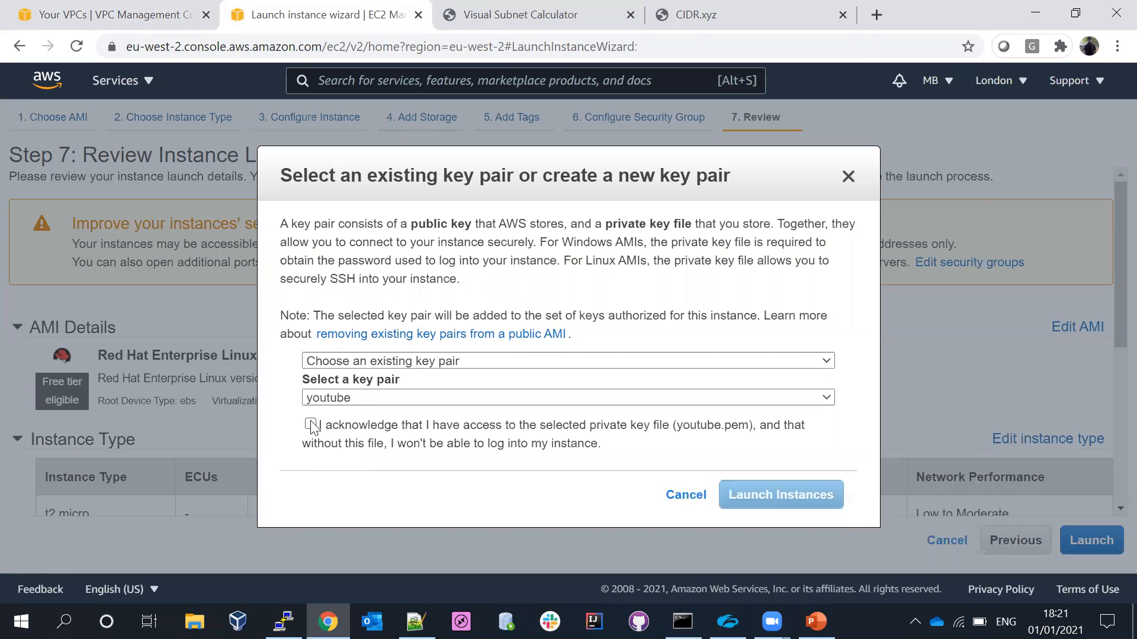
pyautogui.click(746, 496)
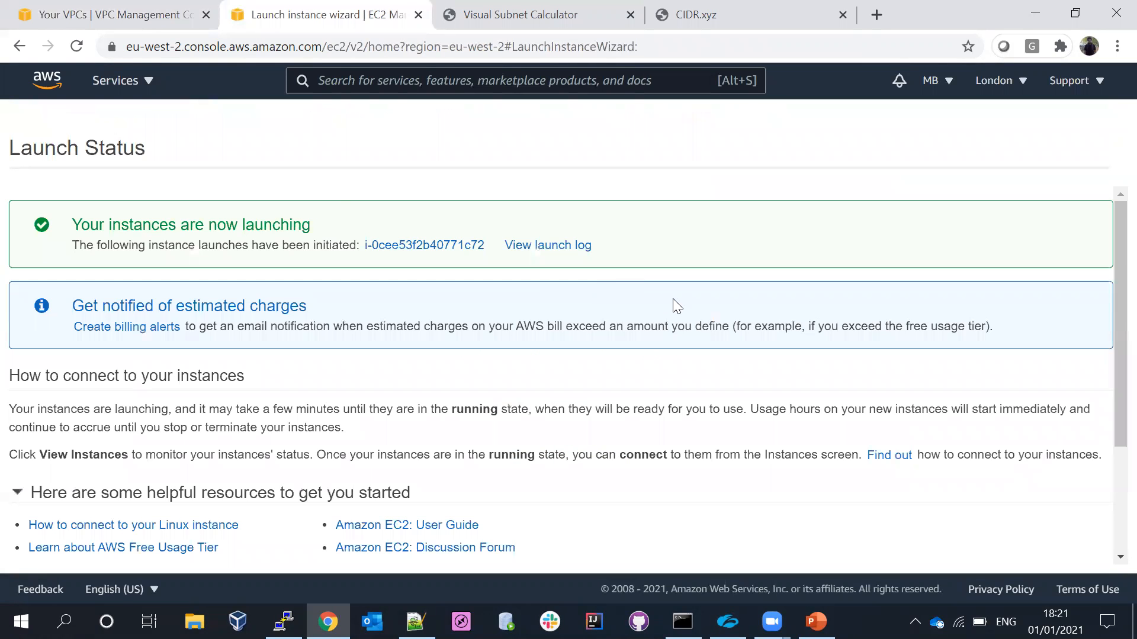
# - Open the launched vpc-demo instance in the instance list and examine its IP addresses, DNS names, VPC and subnet
pyautogui.click(414, 246)
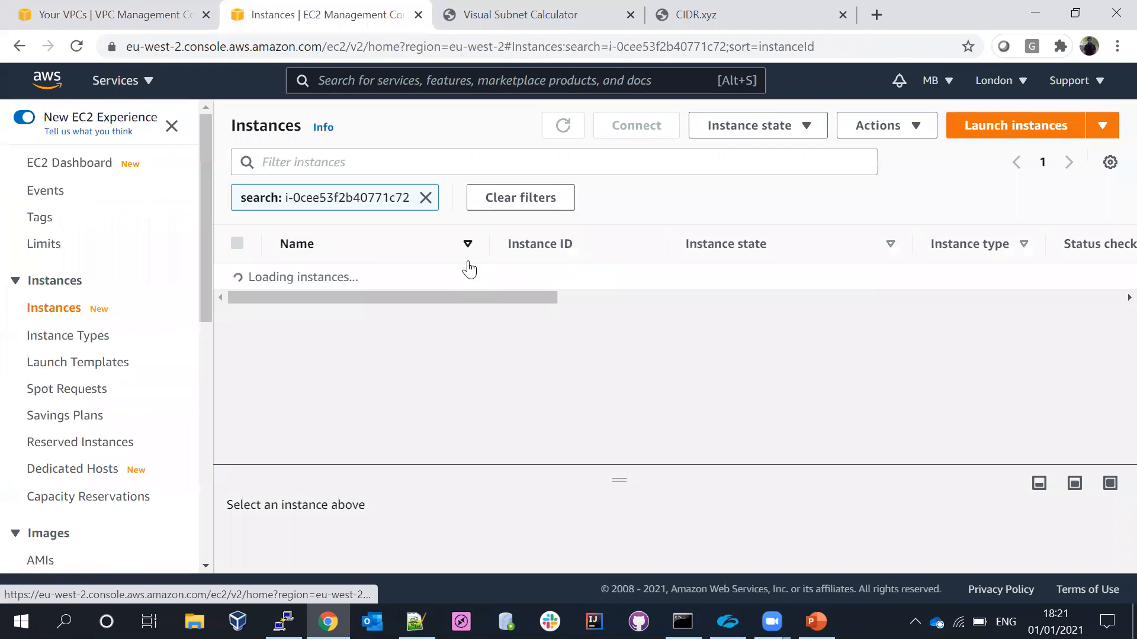
pyautogui.click(563, 125)
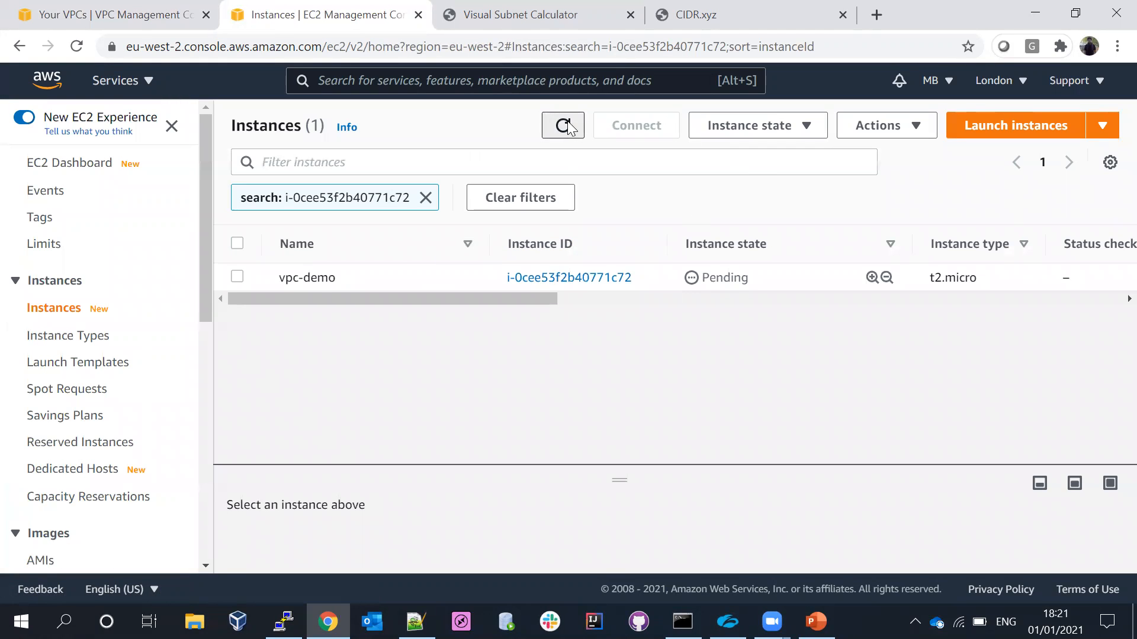
pyautogui.click(238, 277)
pyautogui.moveTo(540, 466); pyautogui.dragTo(486, 334)
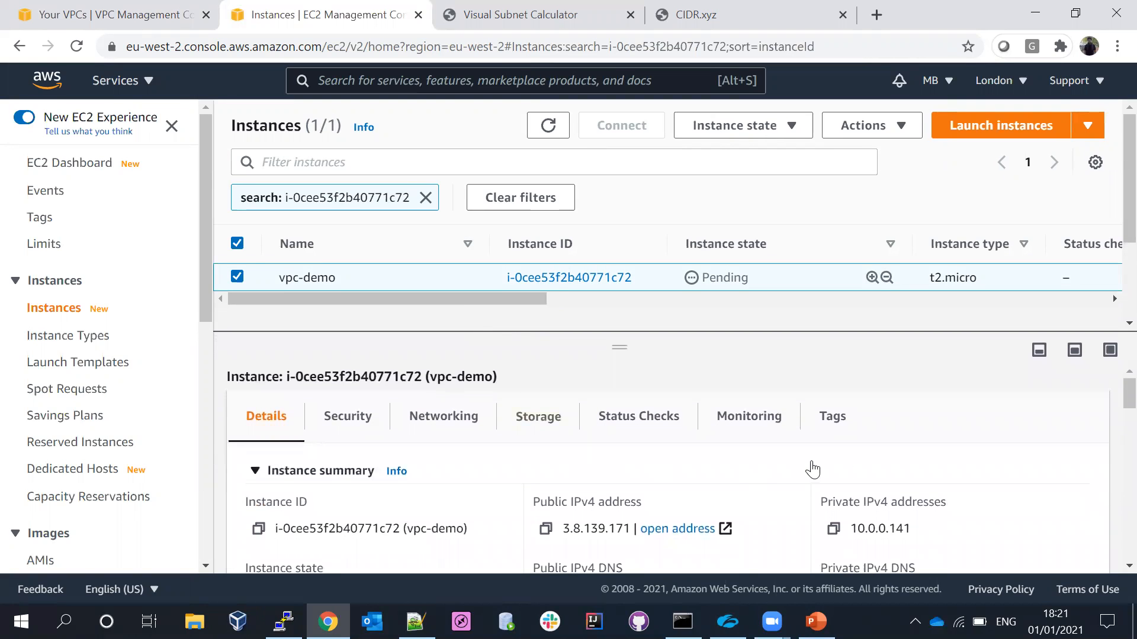
pyautogui.scroll(-3, 1112, 415)
pyautogui.scroll(-3, 1112, 432)
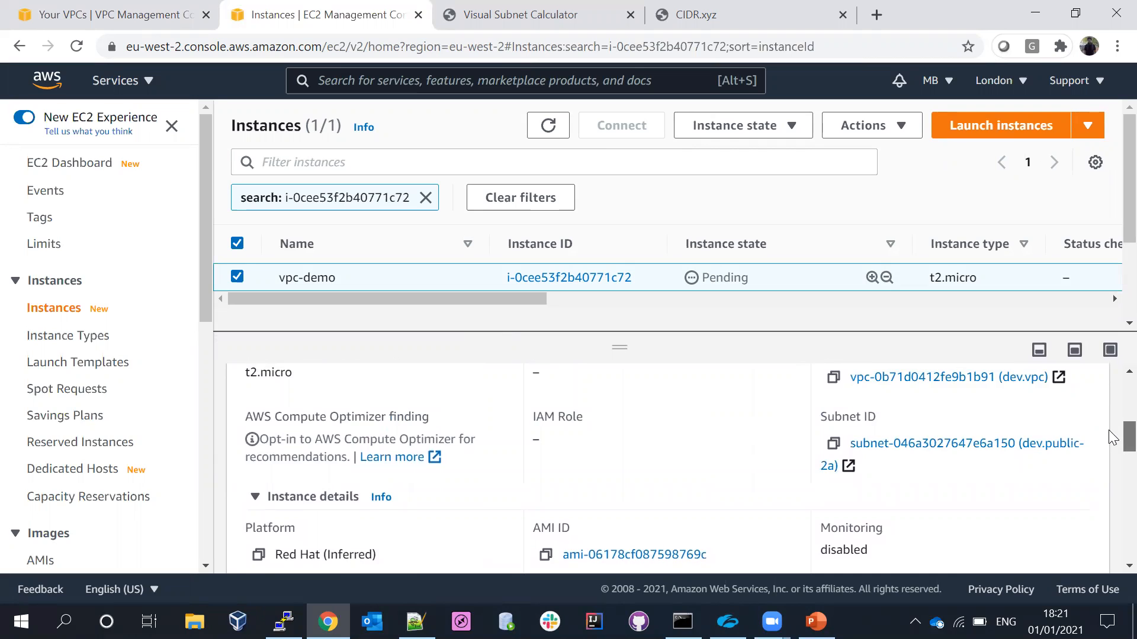
pyautogui.scroll(2, 1112, 430)
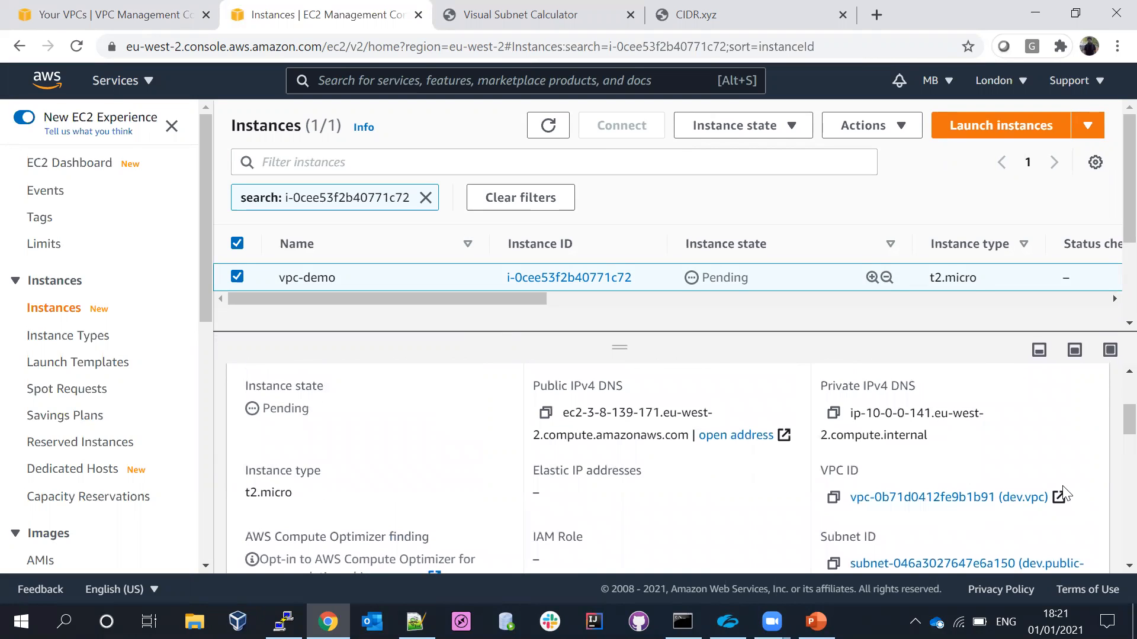
pyautogui.scroll(3, 1109, 401)
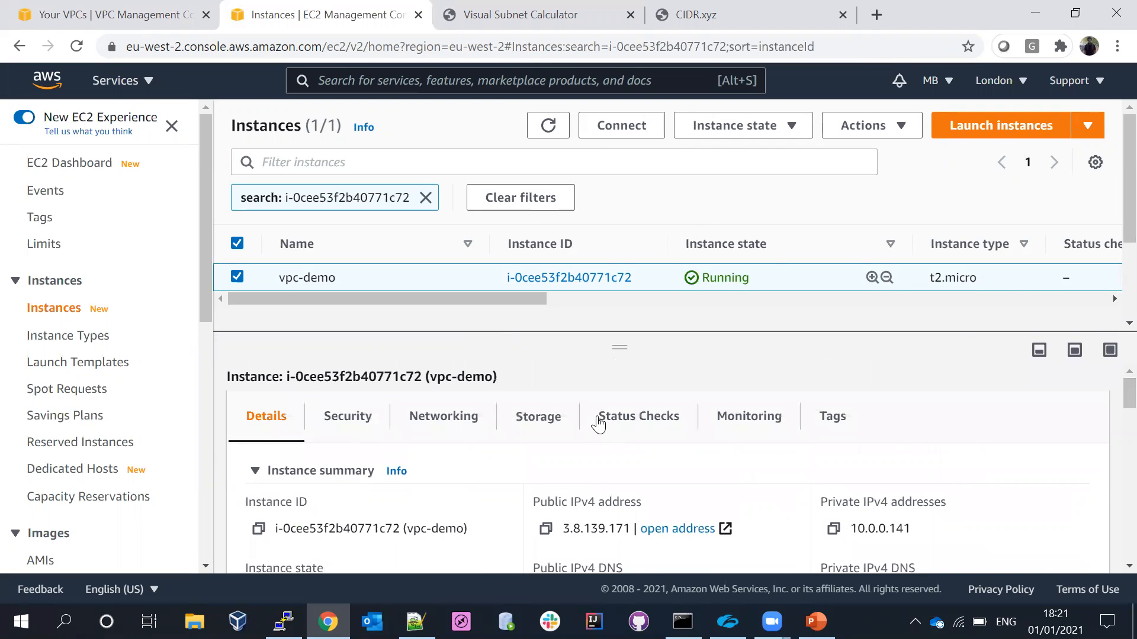
# - Copy the public IPv4 address of vpc-demo and enter it as the host of a new PuTTY session
pyautogui.click(545, 528)
pyautogui.click(548, 125)
pyautogui.hotkey('alt', 'Tab')
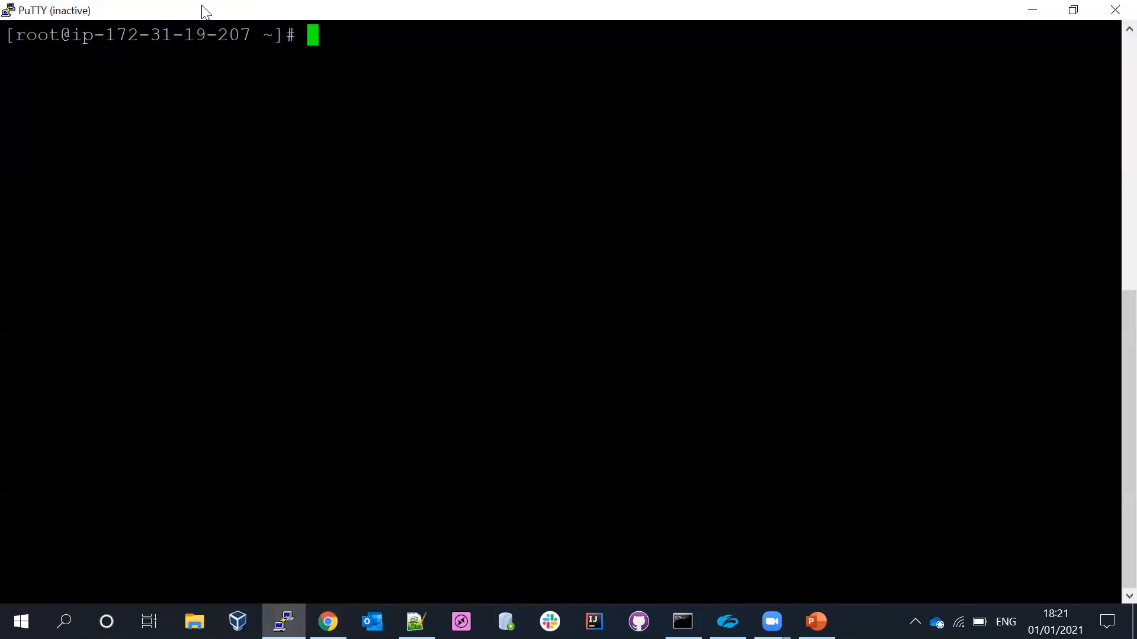
pyautogui.rightClick(204, 18)
pyautogui.click(256, 172)
pyautogui.hotkey('ctrl', 'v')
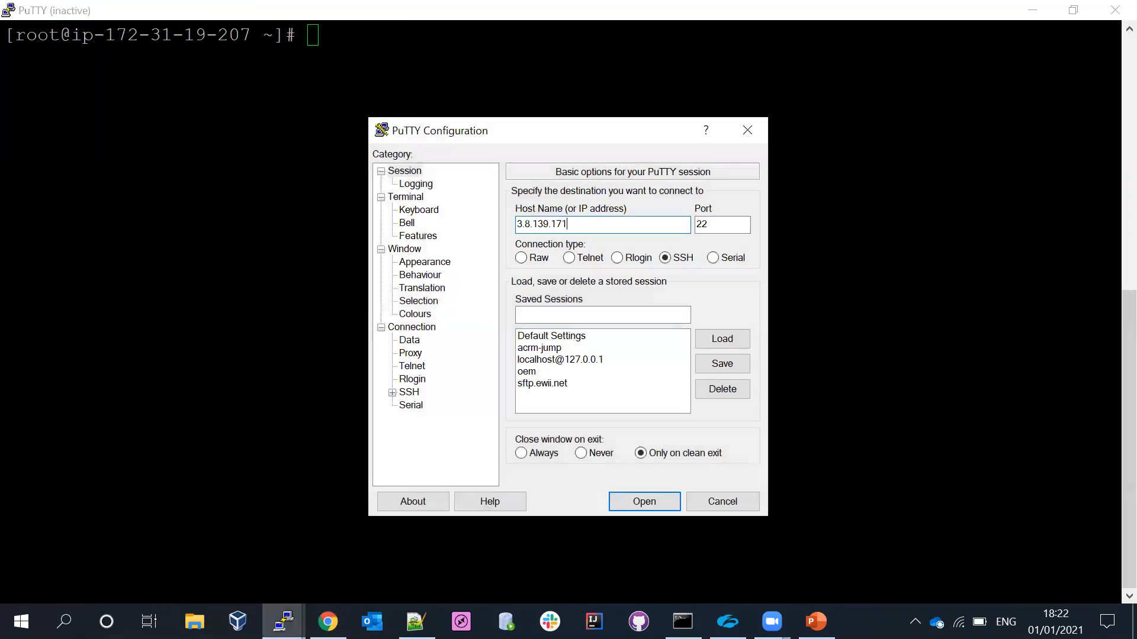
# - Choose the private key file for SSH authentication and open the connection in a maximized terminal window
pyautogui.click(392, 392)
pyautogui.click(420, 405)
pyautogui.click(729, 379)
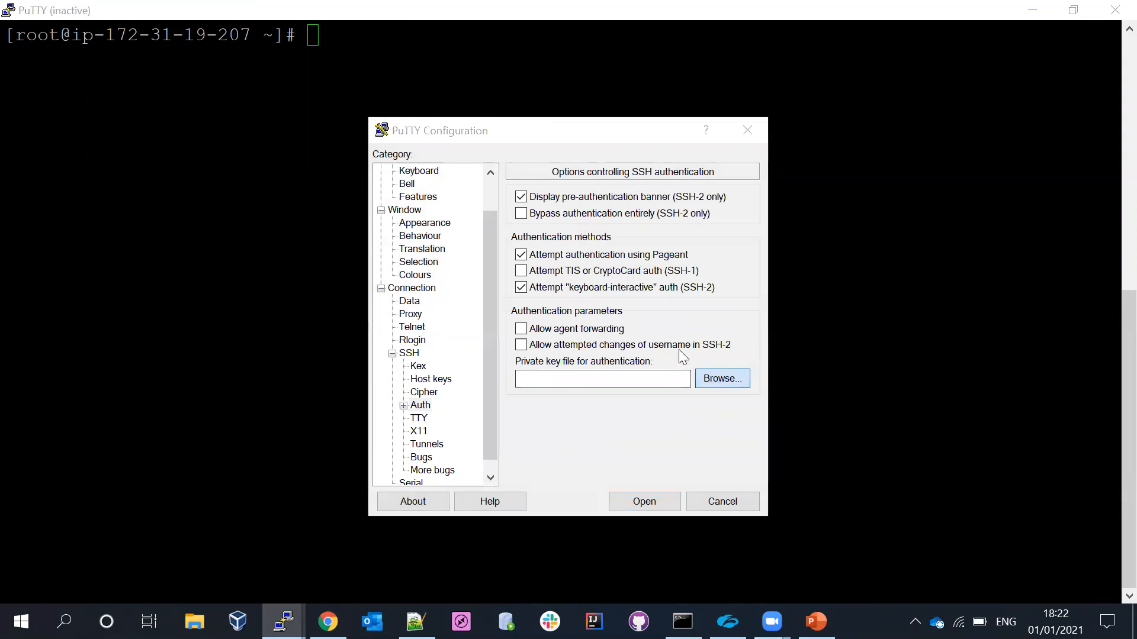
pyautogui.click(589, 325)
pyautogui.click(758, 502)
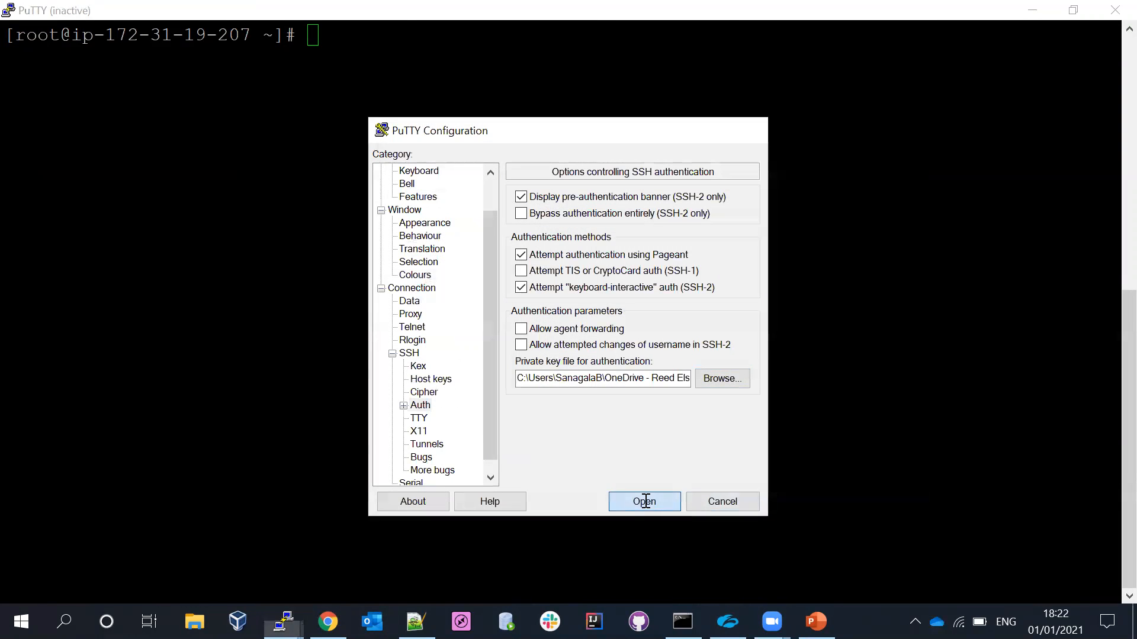
pyautogui.click(645, 501)
pyautogui.doubleClick(238, 40)
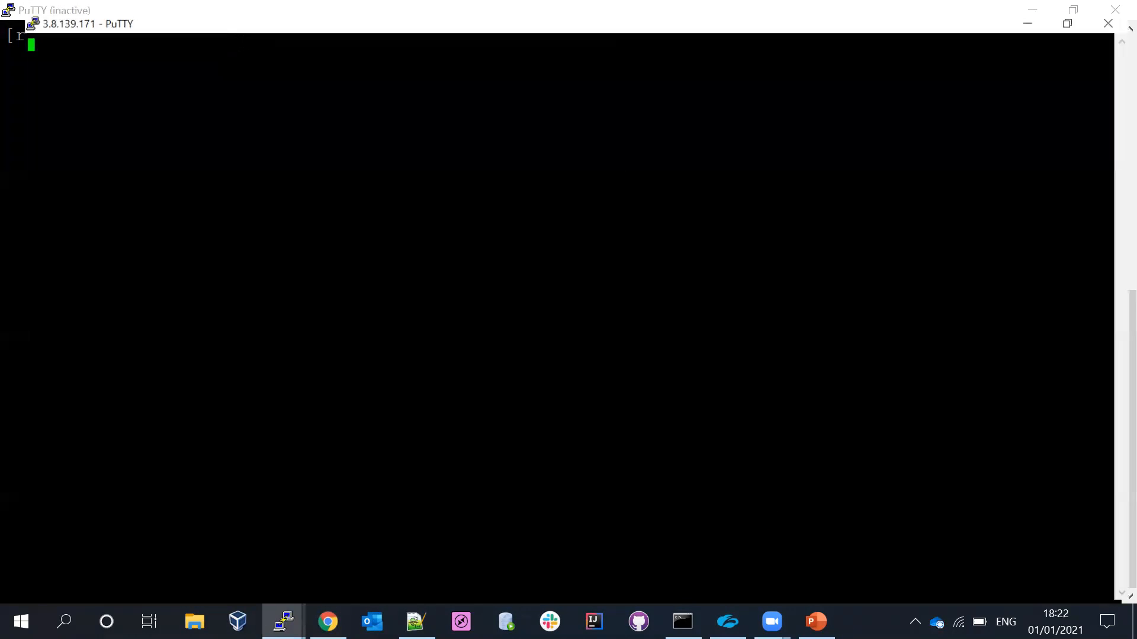
# - Refresh the instance list in Chrome, and in PuTTY accept the server's host key and log in as ec2-user
pyautogui.click(328, 622)
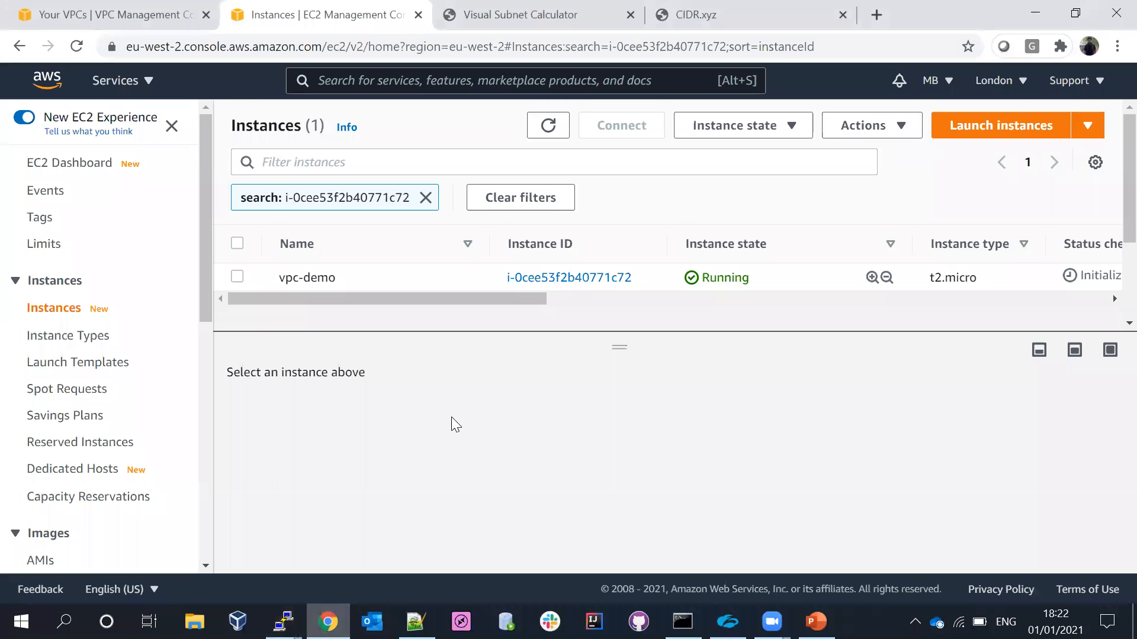
pyautogui.click(557, 127)
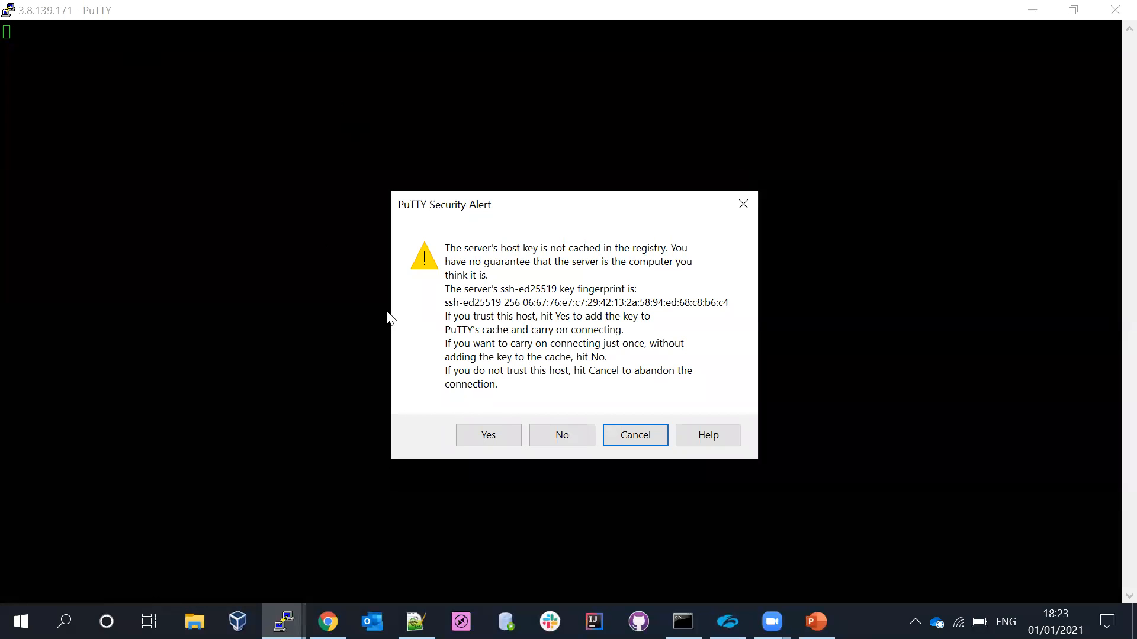
pyautogui.click(487, 435)
pyautogui.write('ec2-user')
pyautogui.press('Return')
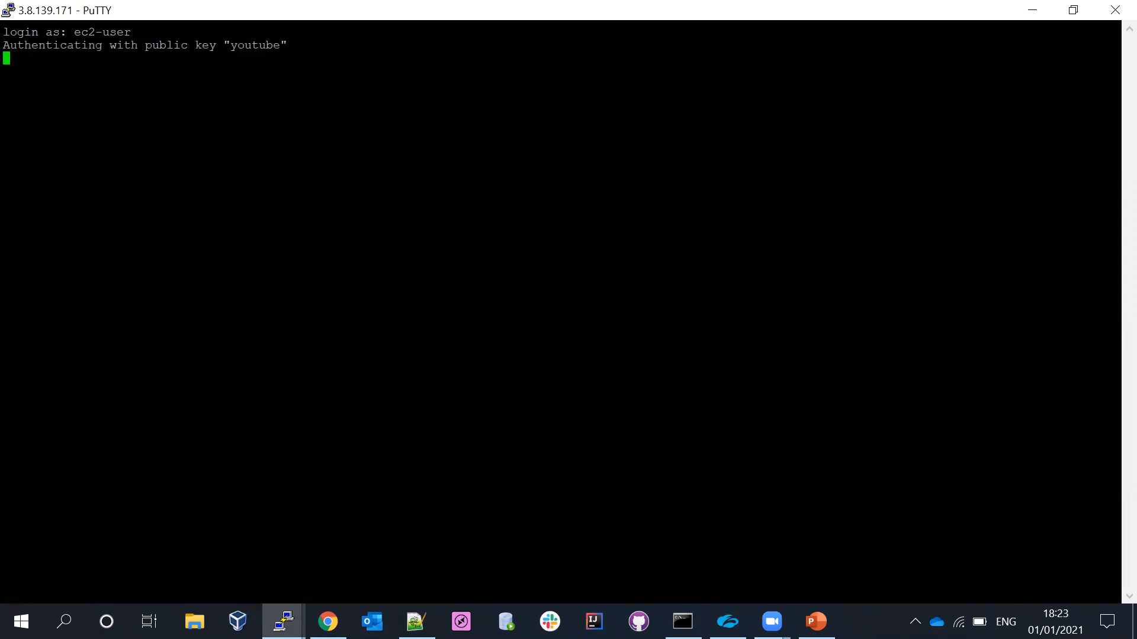
# - Switch to the root shell on the instance with sudo -i
pyautogui.press('Return')
pyautogui.press('Return')
pyautogui.press('Return')
pyautogui.write('sudo -i')
pyautogui.press('Return')
# - Run yum install curl on the instance and refresh the instance list in Chrome to check its status
pyautogui.press('Return')
pyautogui.press('Return')
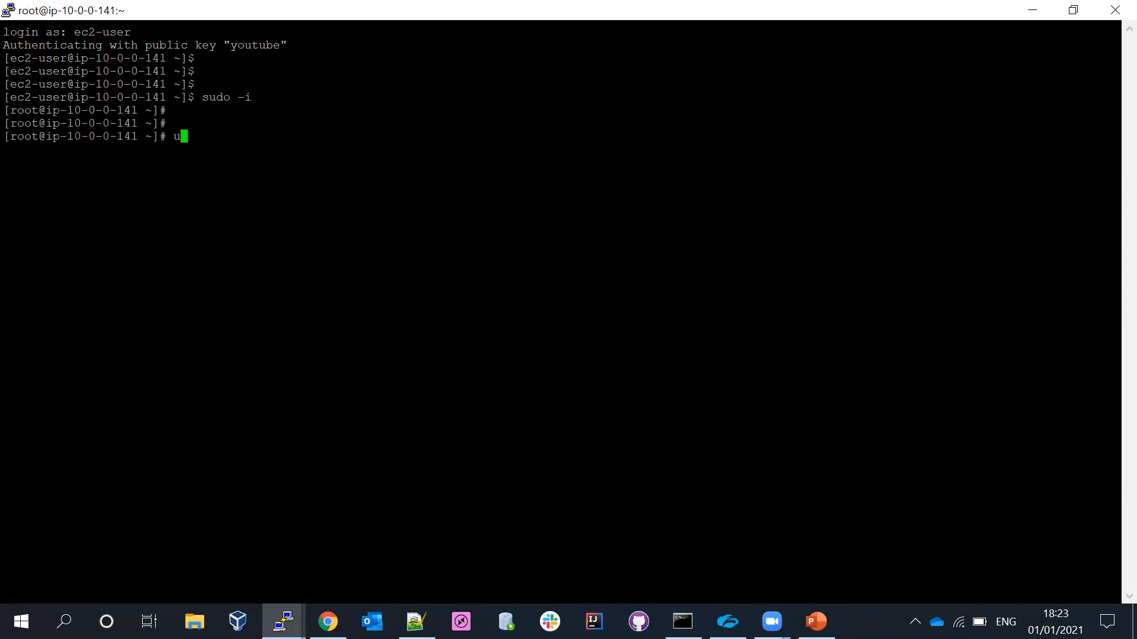
pyautogui.write('yum install curl')
pyautogui.press('Return')
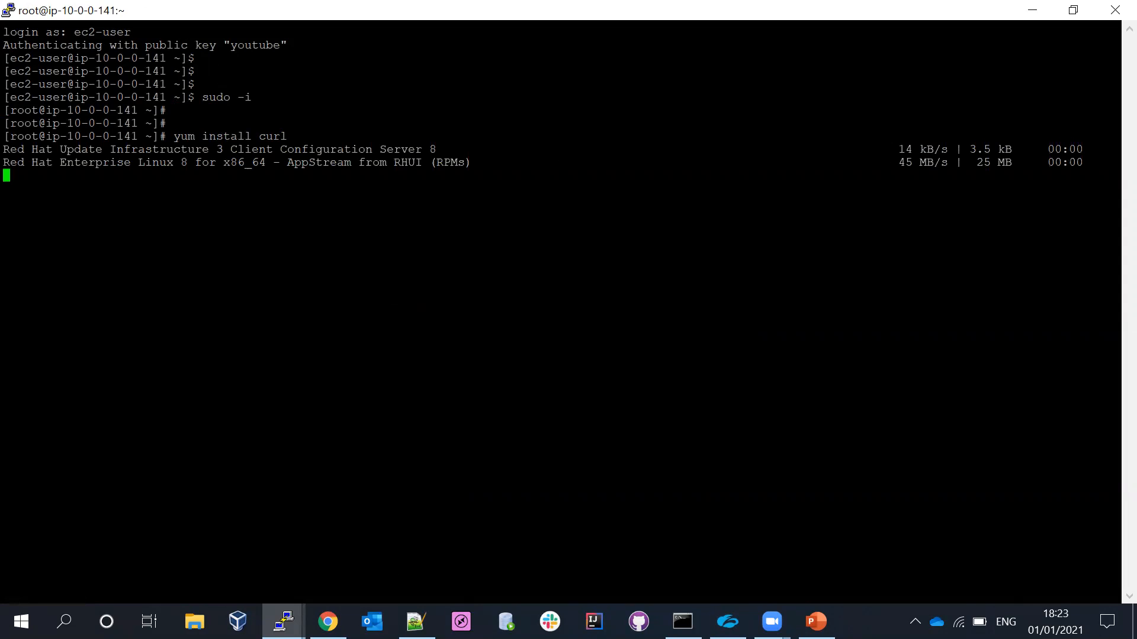
pyautogui.click(328, 622)
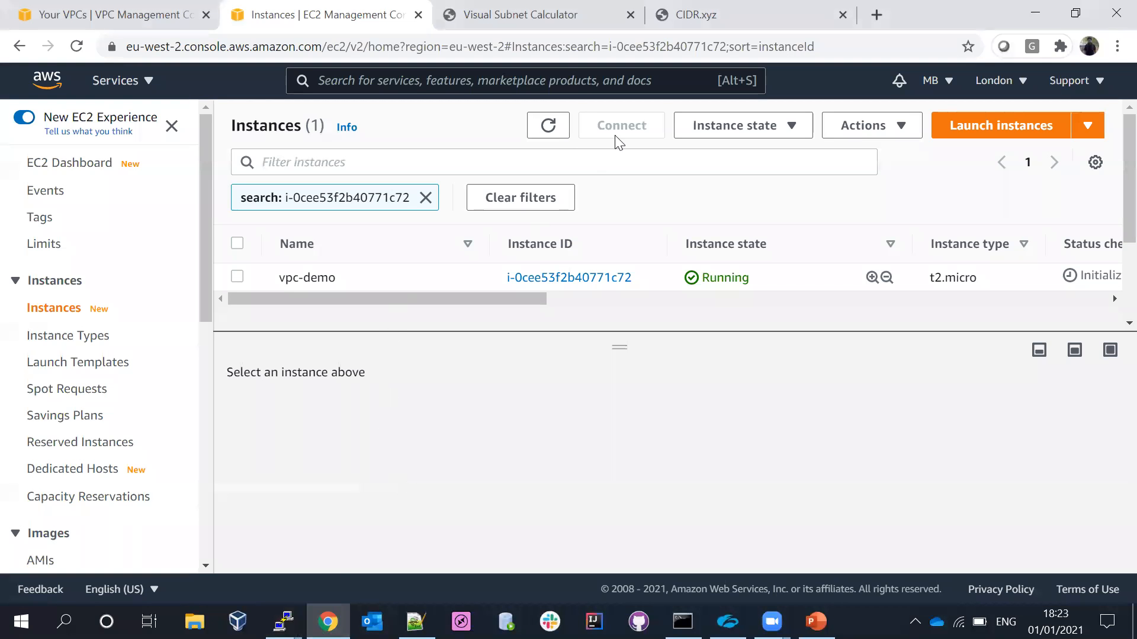
pyautogui.click(552, 131)
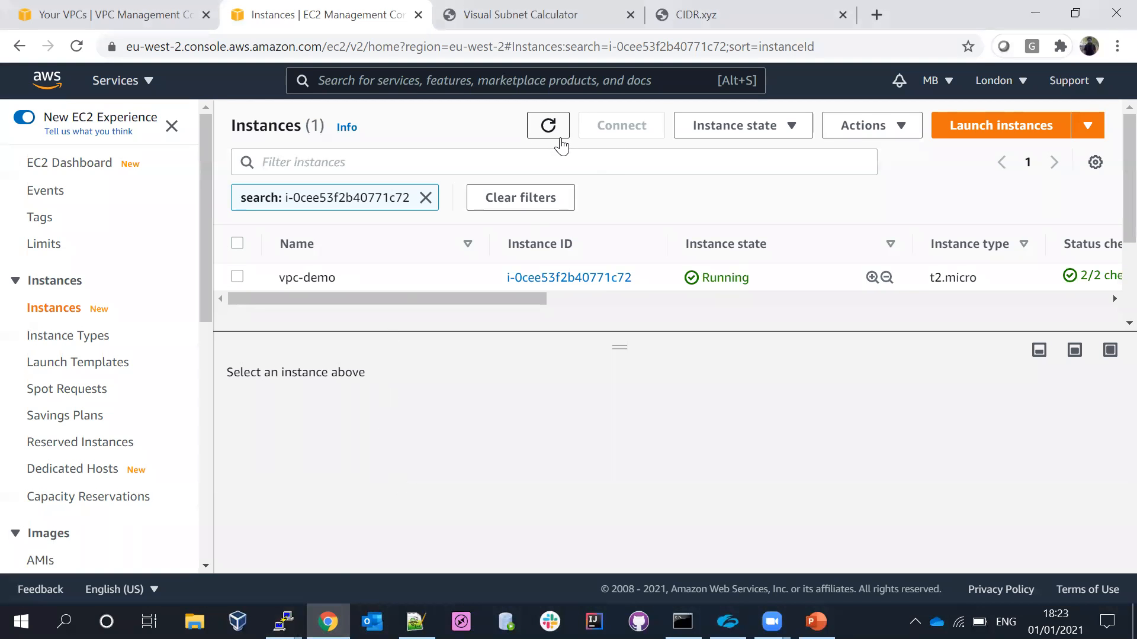